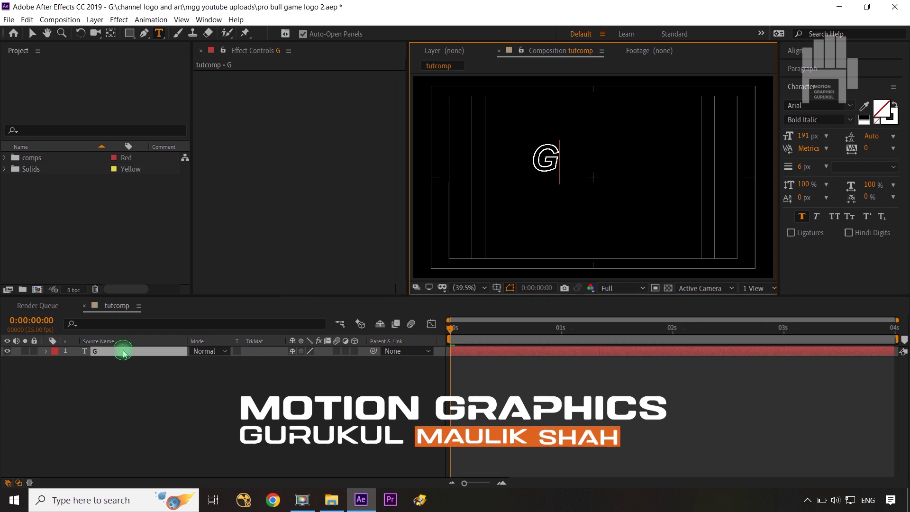
- Change the G text's font to Astrud Regular and set its size to 409 px
double_click(124, 350)
click(820, 107)
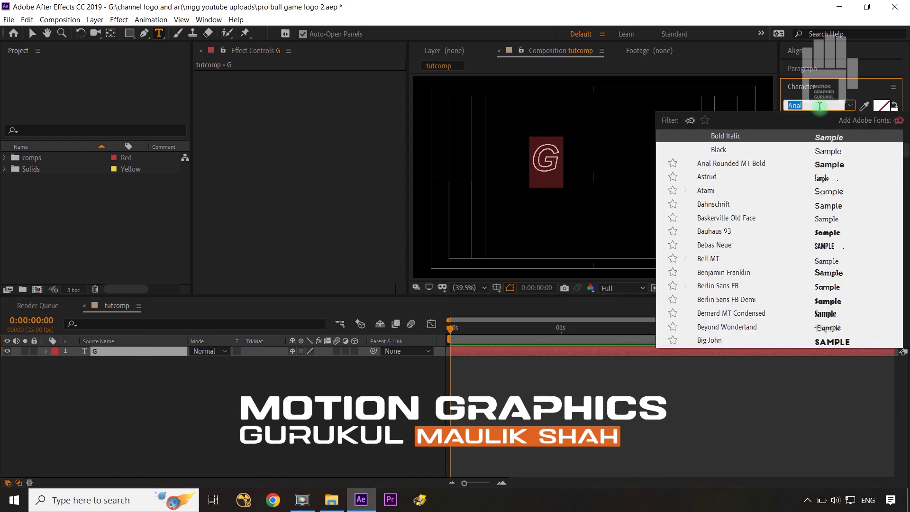
text(ast)
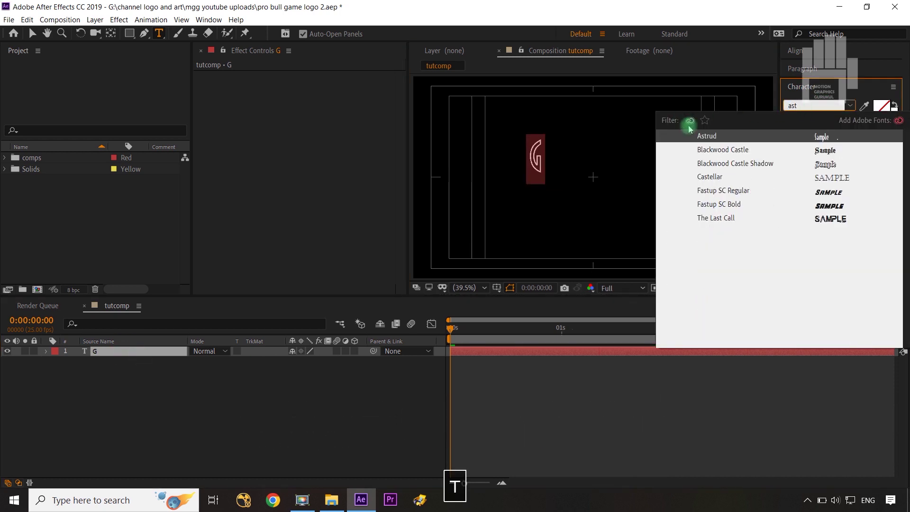
click(707, 135)
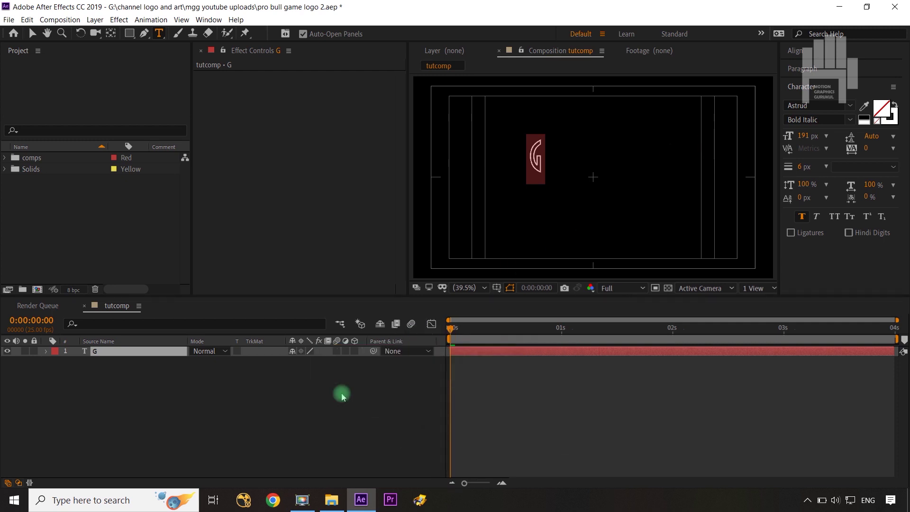
drag(805, 135, 905, 135)
click(805, 136)
drag(803, 136, 828, 135)
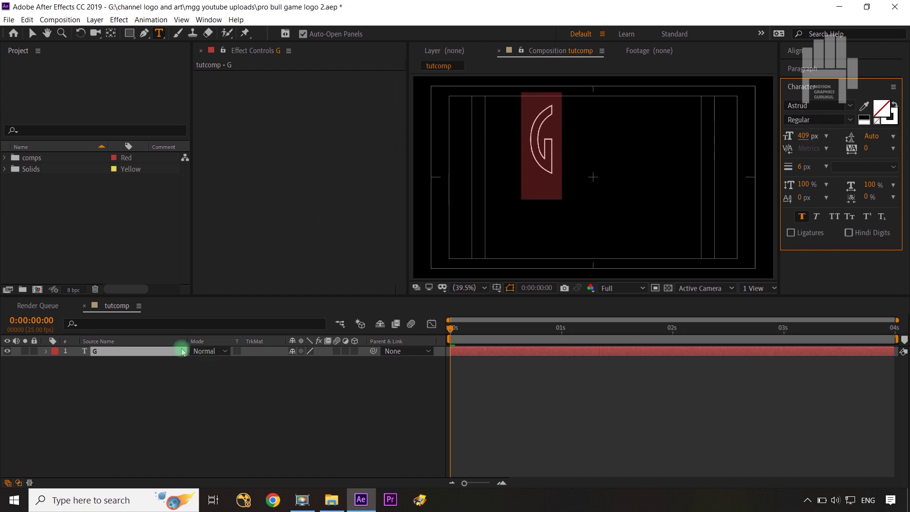
- Create shapes from the G text layer and delete the original text layer
click(120, 354)
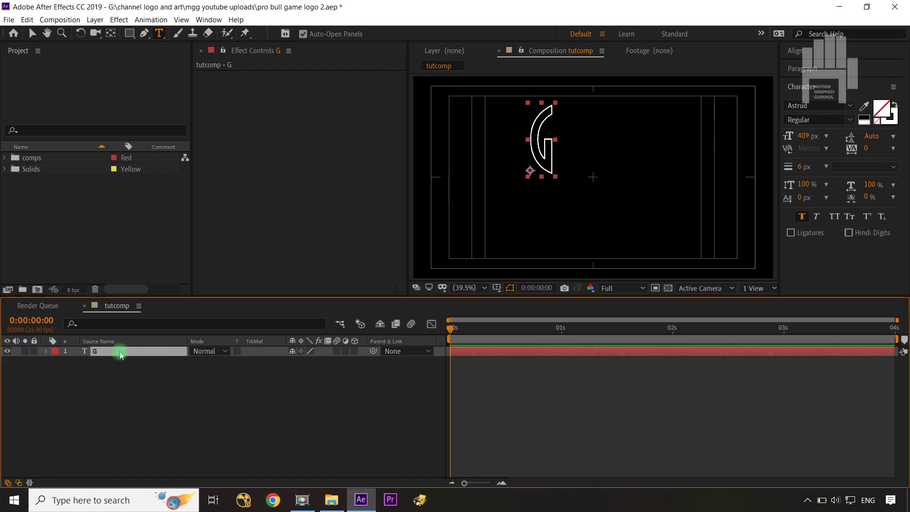
right_click(120, 354)
click(147, 281)
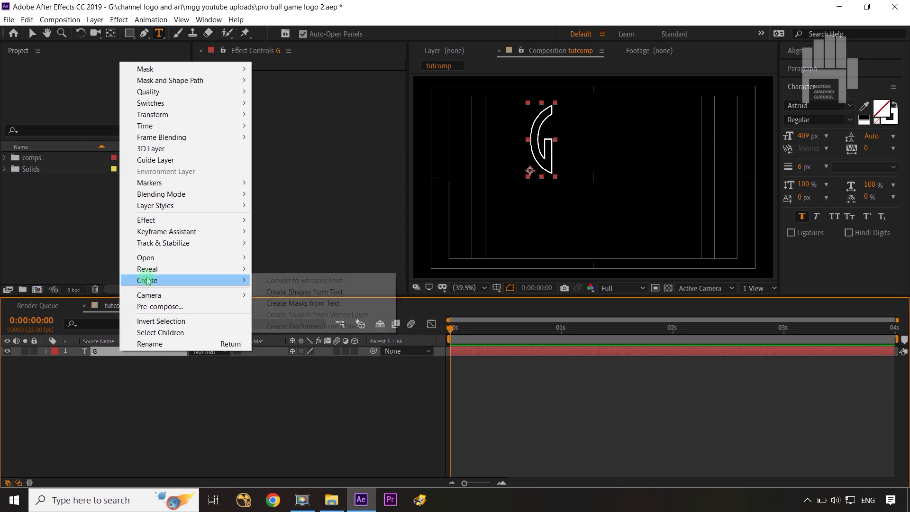
click(317, 293)
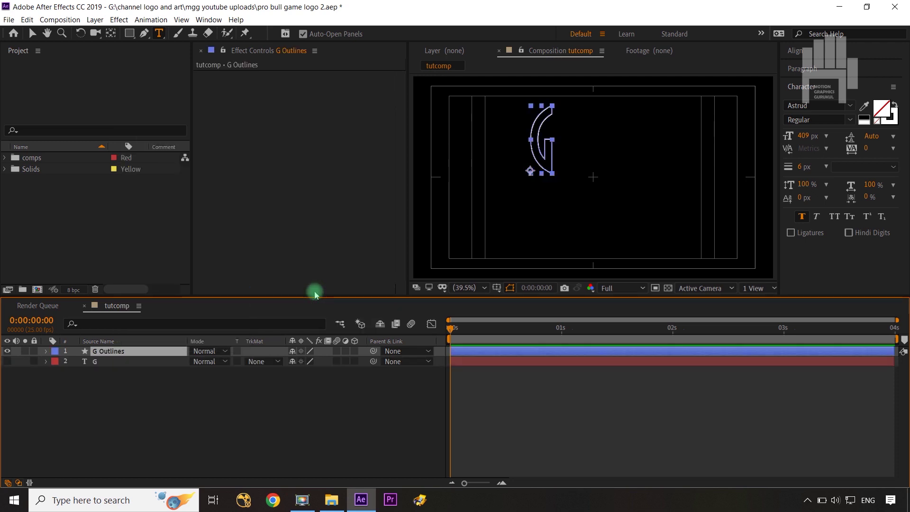
click(106, 363)
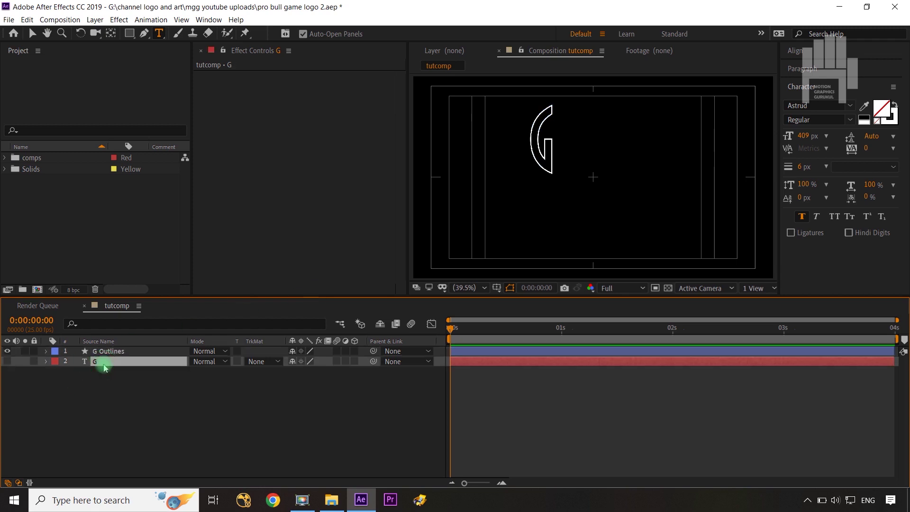
key(Delete)
- Expand the G Outlines layer's contents and set its stroke width to 3 px
click(109, 353)
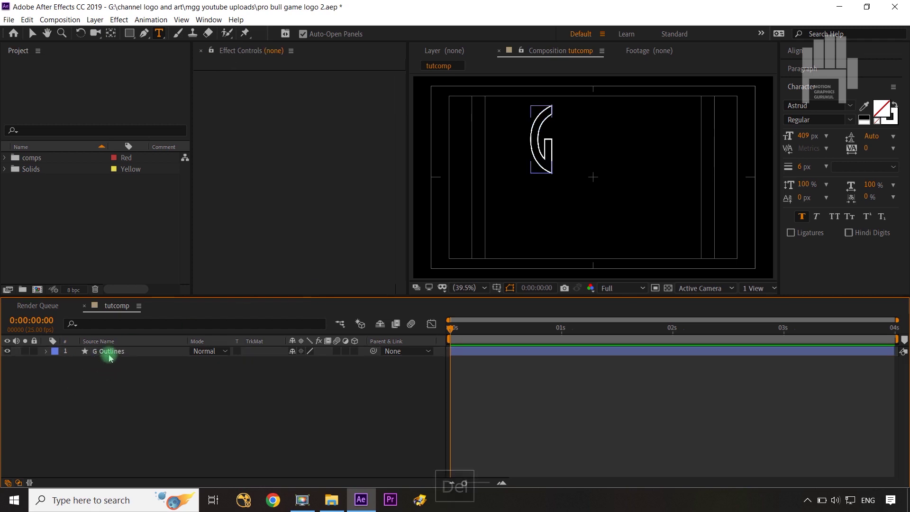
click(47, 352)
click(57, 363)
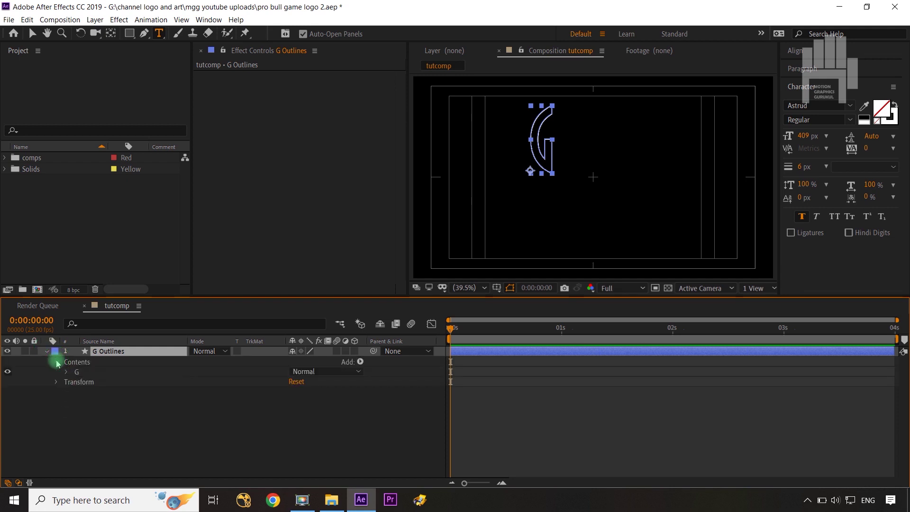
key(v)
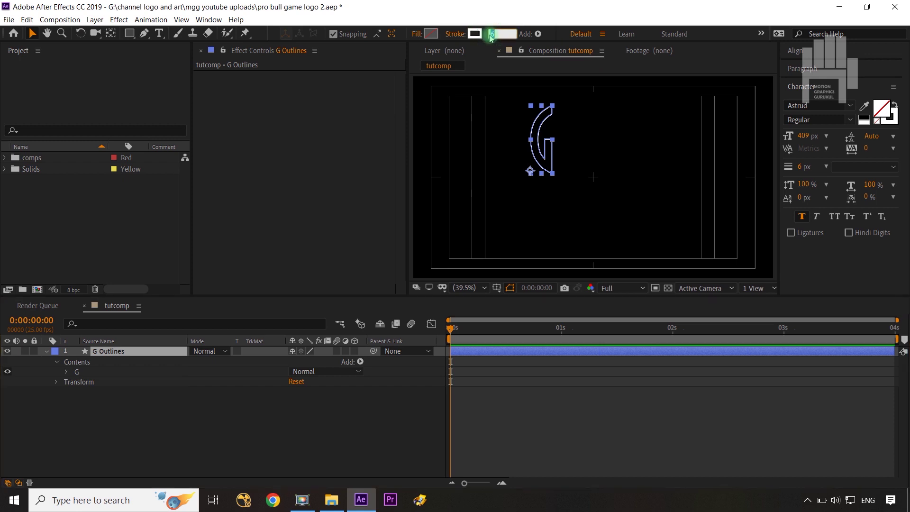
click(396, 421)
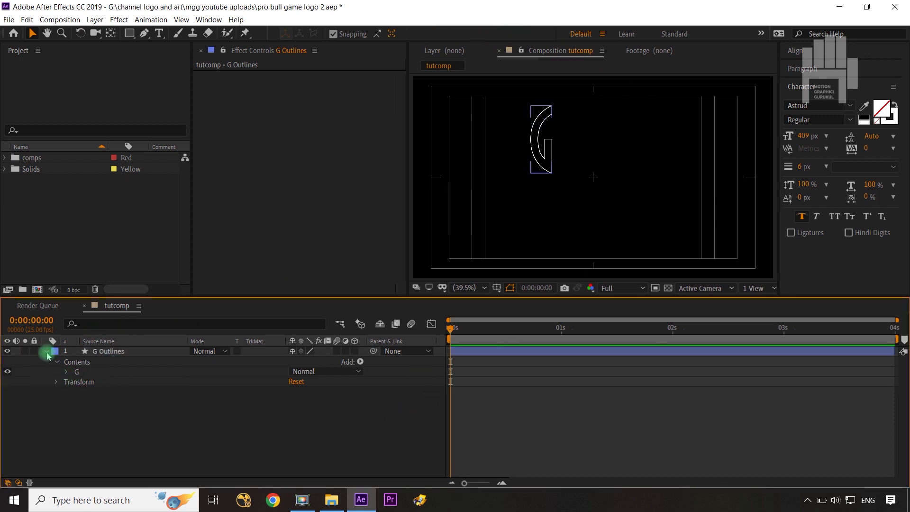
- Center the G Outlines layer horizontally and vertically in the composition
click(114, 351)
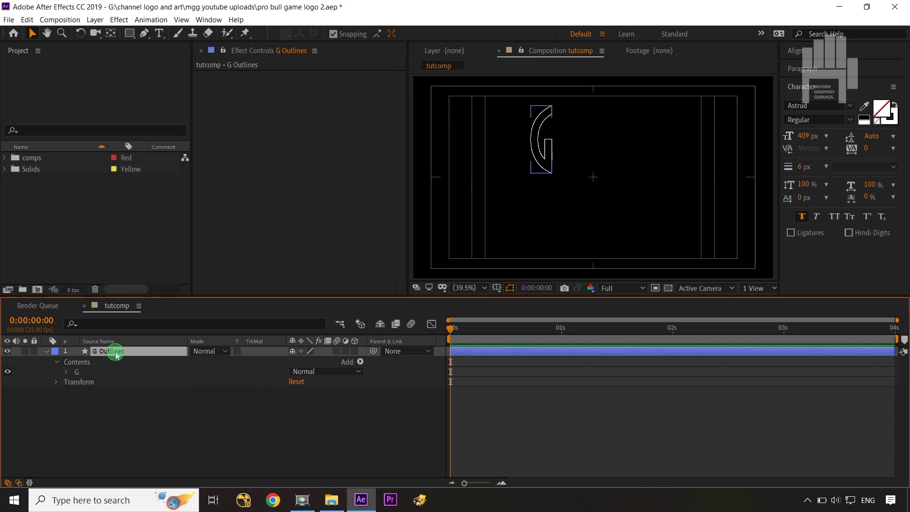
click(806, 52)
click(812, 82)
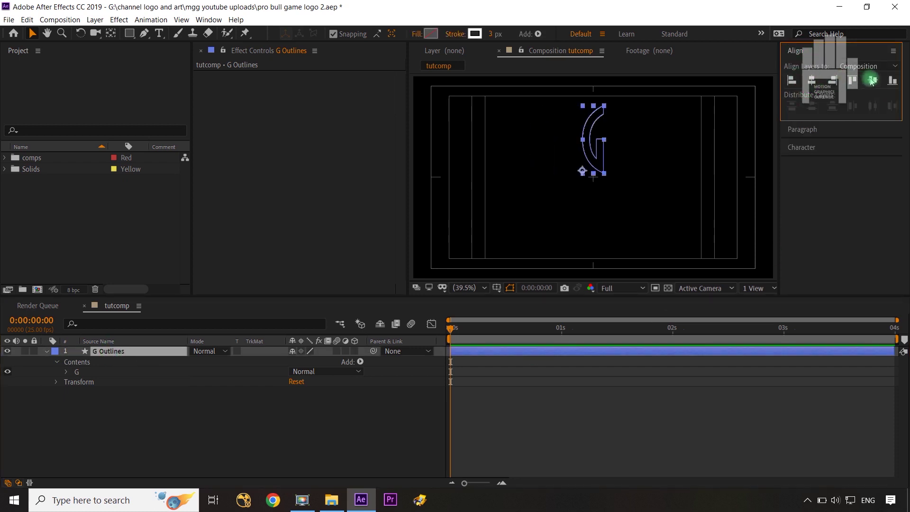
click(871, 81)
- Reshape the upper end of the G path into a pointed tip by shifting its inner points and straightening the curve handle
scroll(631, 189, up, 4)
key(space)
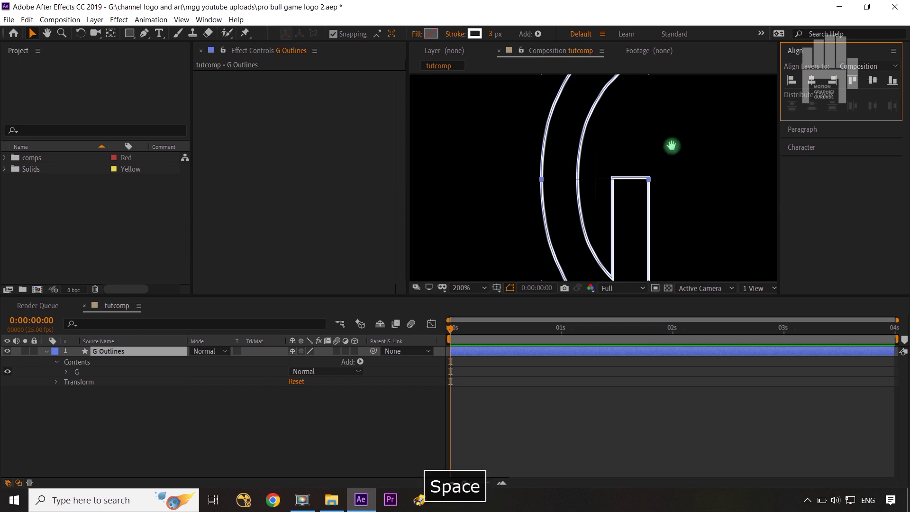
drag(671, 145, 605, 230)
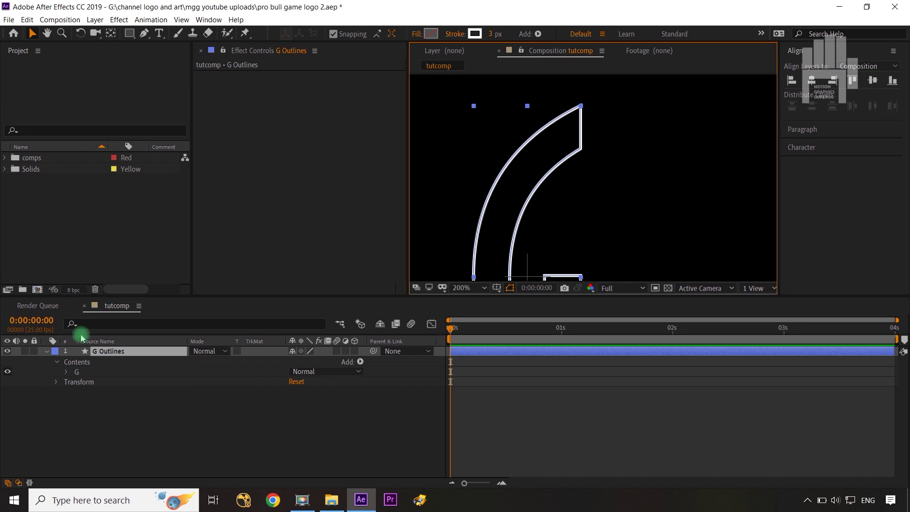
click(67, 374)
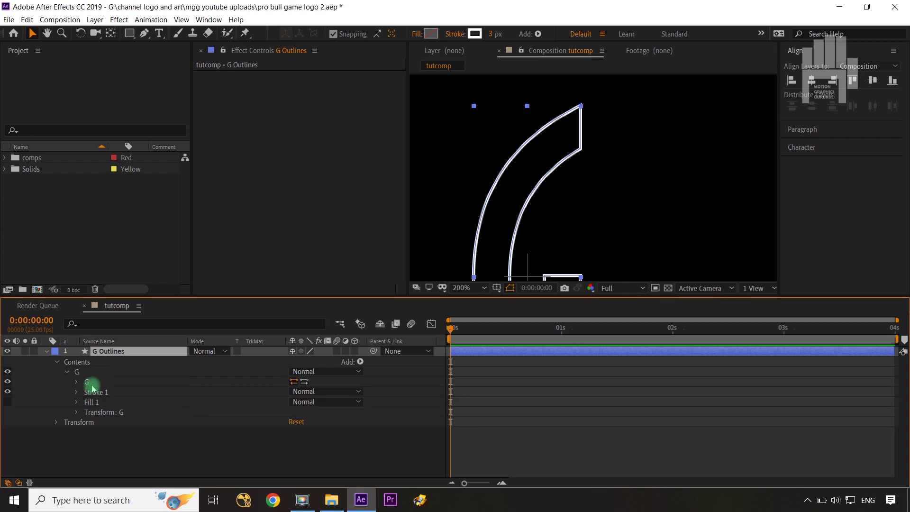
click(78, 382)
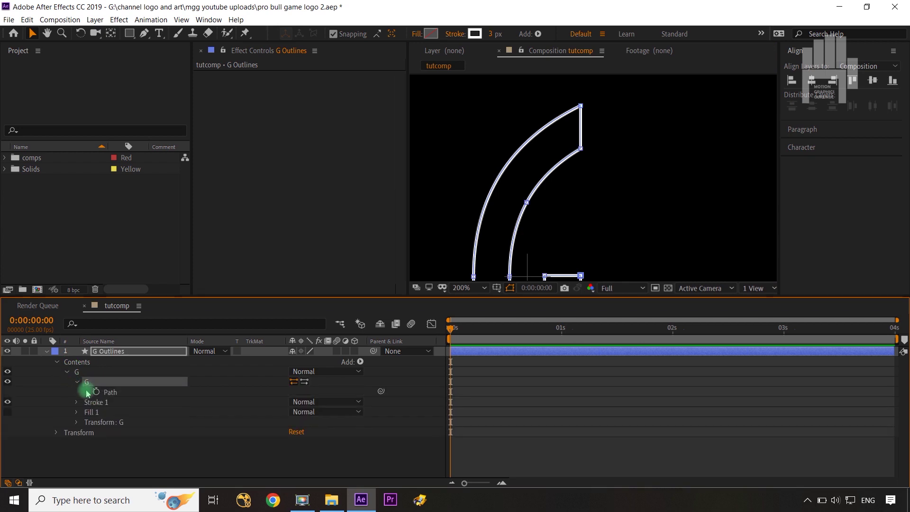
click(110, 392)
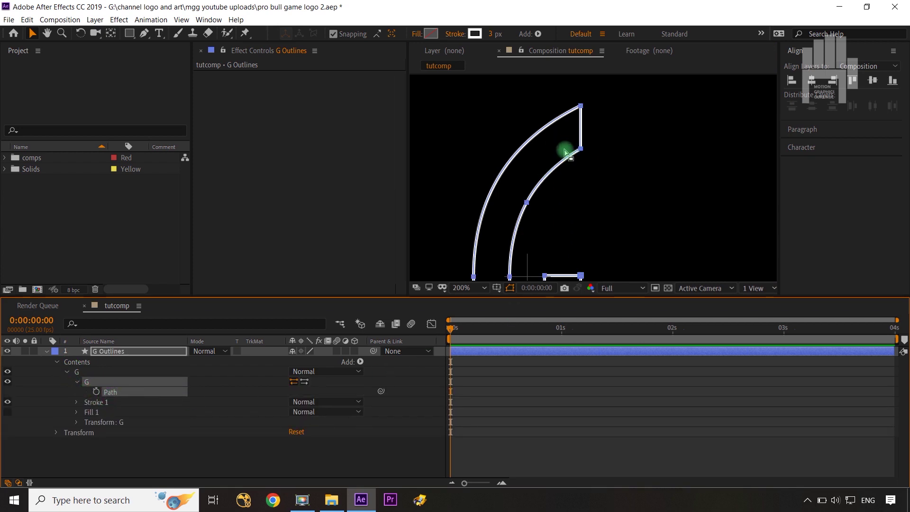
mouse_move(567, 143)
mouse_down()
mouse_move(604, 169)
mouse_move(557, 150)
mouse_up()
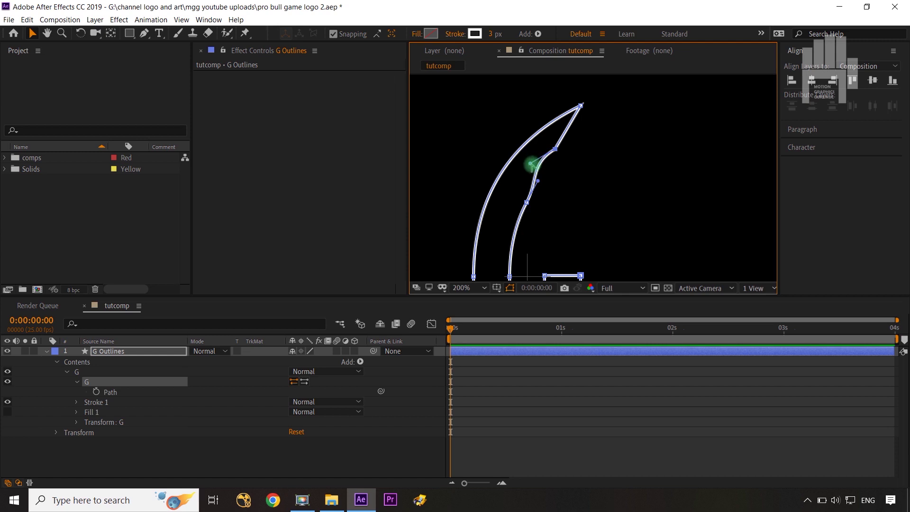
drag(531, 164, 545, 159)
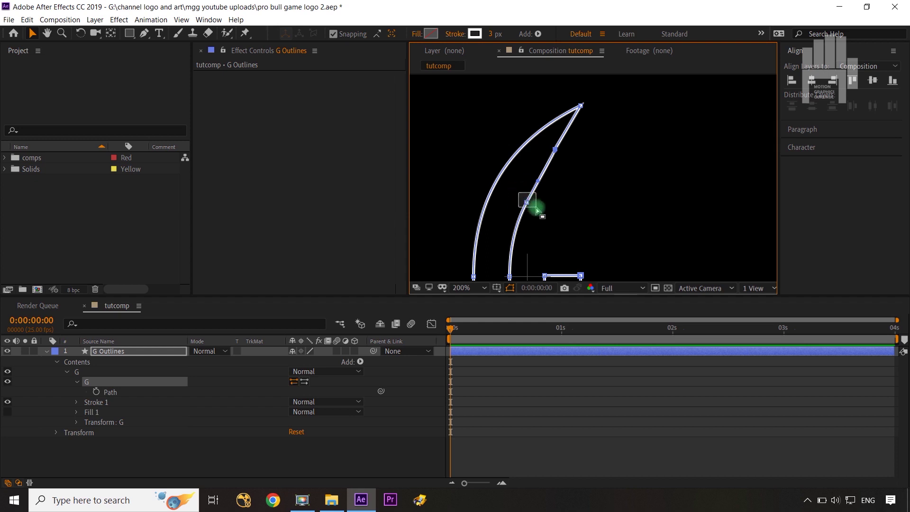
drag(524, 201, 529, 194)
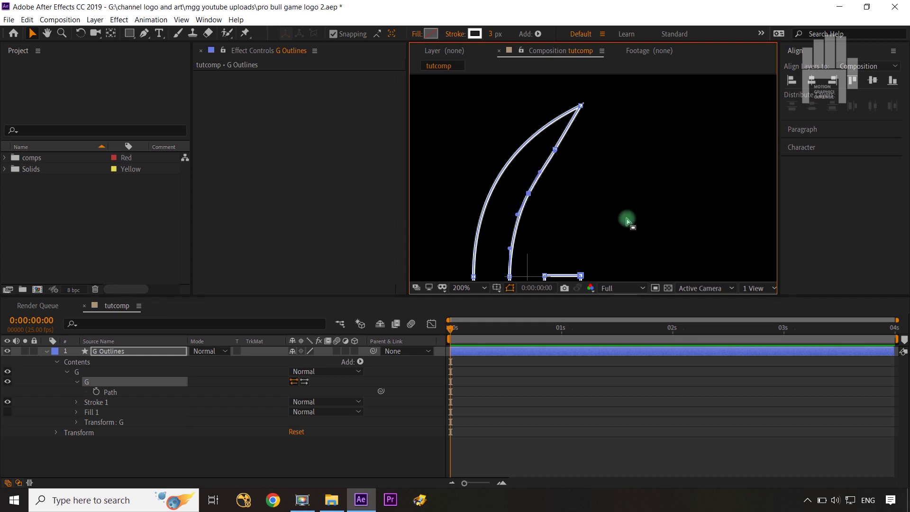
key(shift+slash)
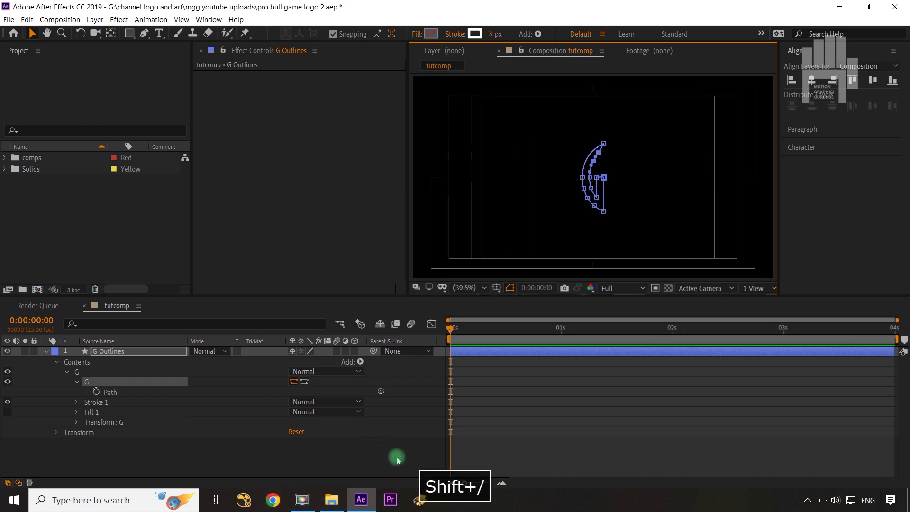
- Set the G Outlines layer's stroke width to 4 px
click(411, 474)
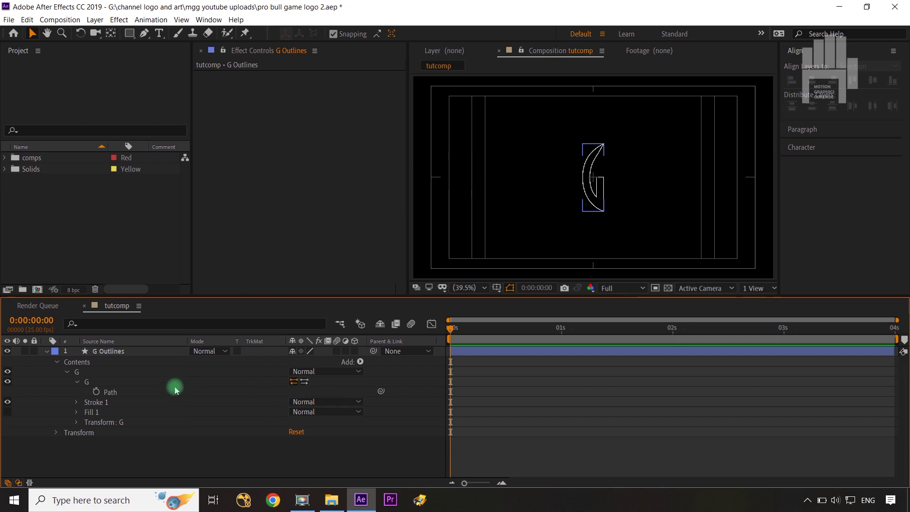
click(125, 351)
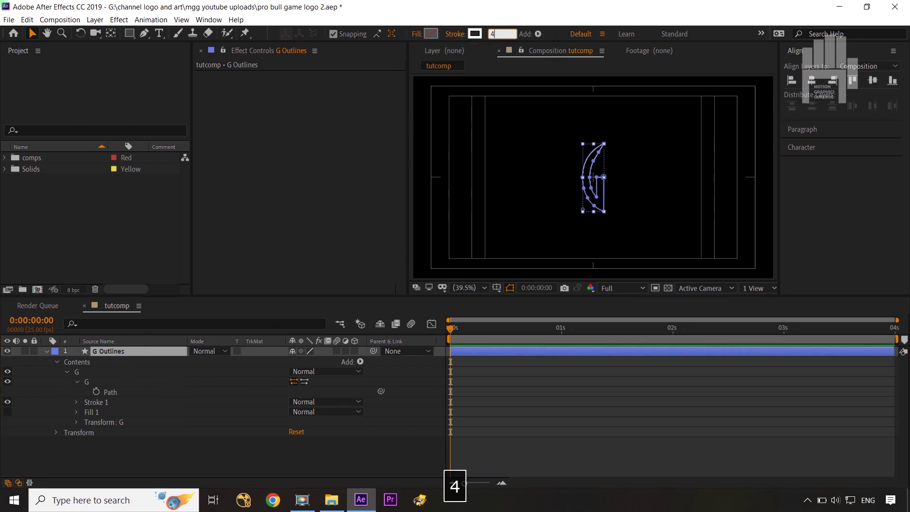
click(413, 451)
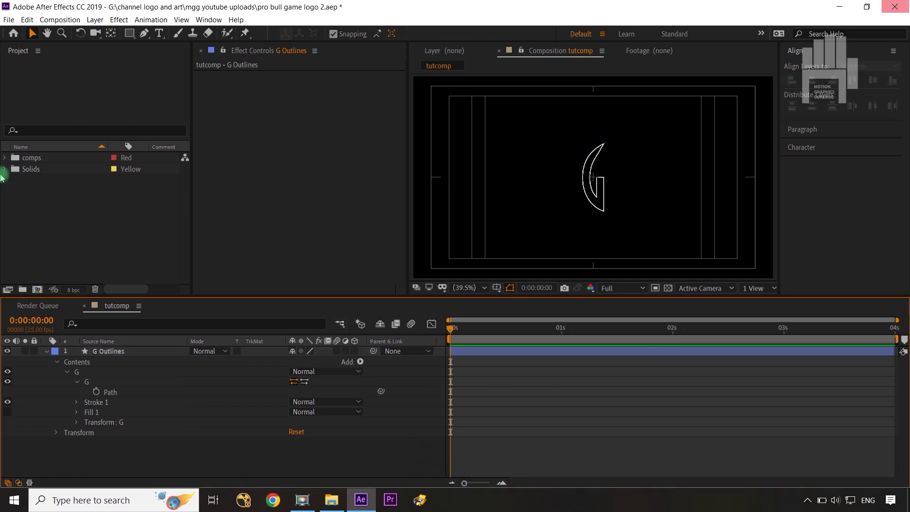
- Move the G outline left so its straight right edge sits just beside the composition's center
click(128, 352)
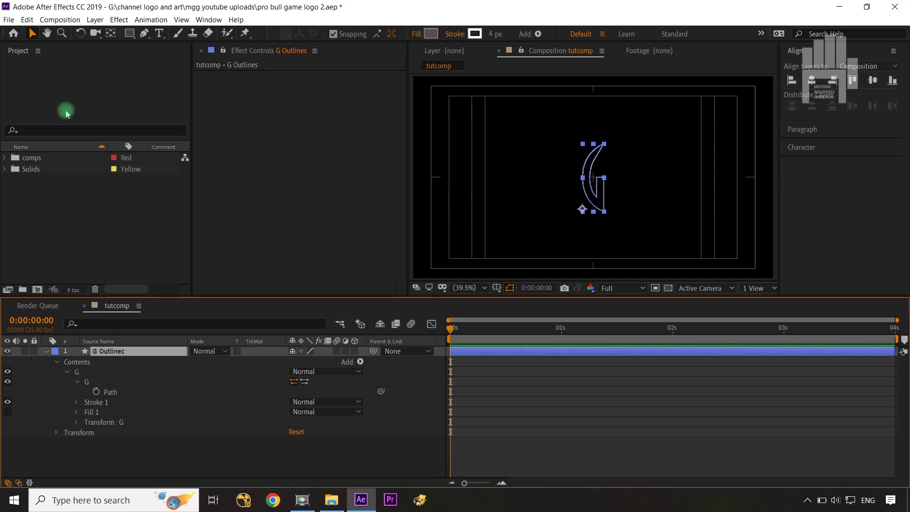
key(slash)
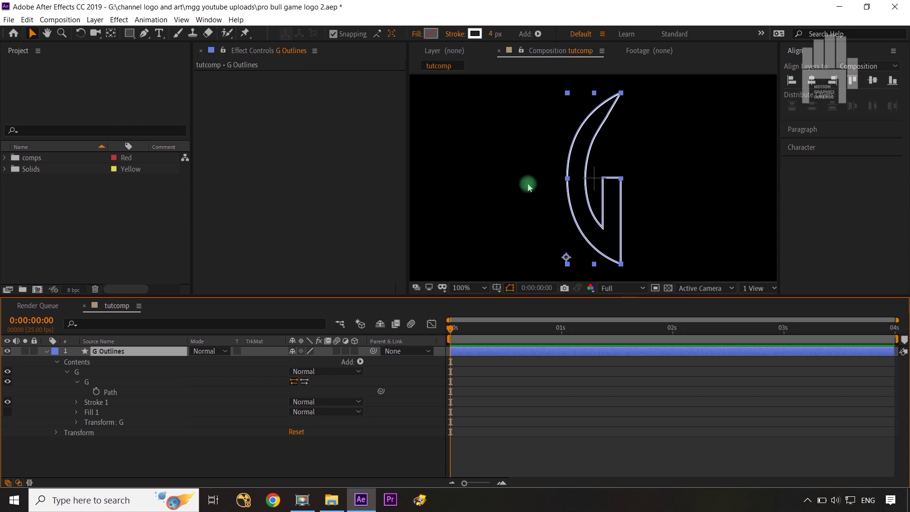
key(period)
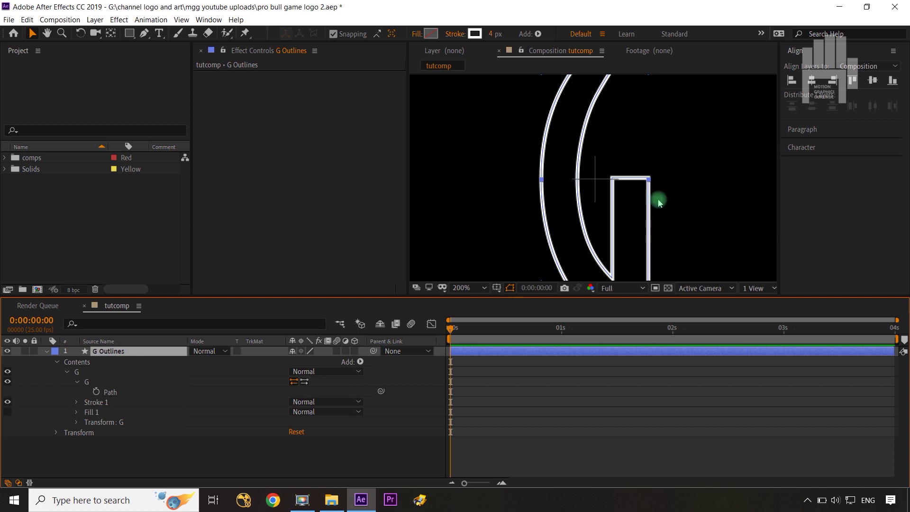
key(v)
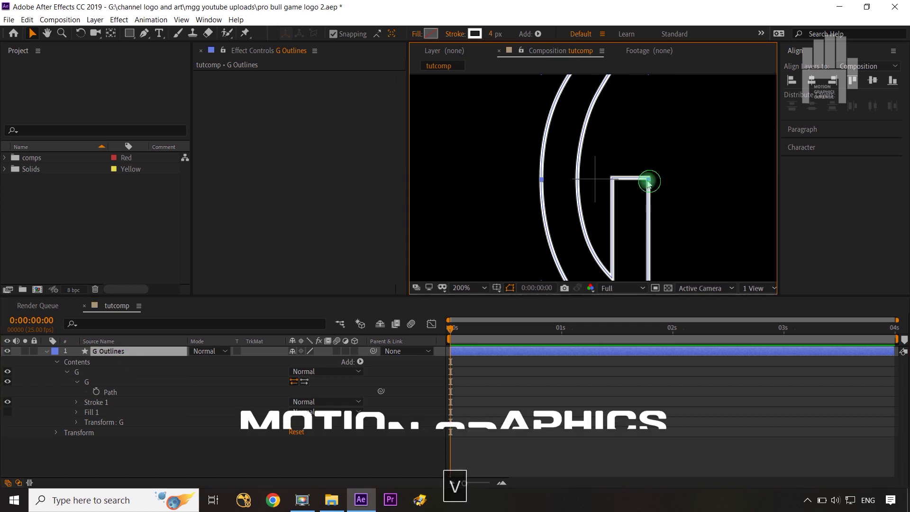
mouse_move(649, 184)
mouse_down()
mouse_move(626, 183)
mouse_move(609, 206)
mouse_move(566, 198)
mouse_up()
key(ctrl+z)
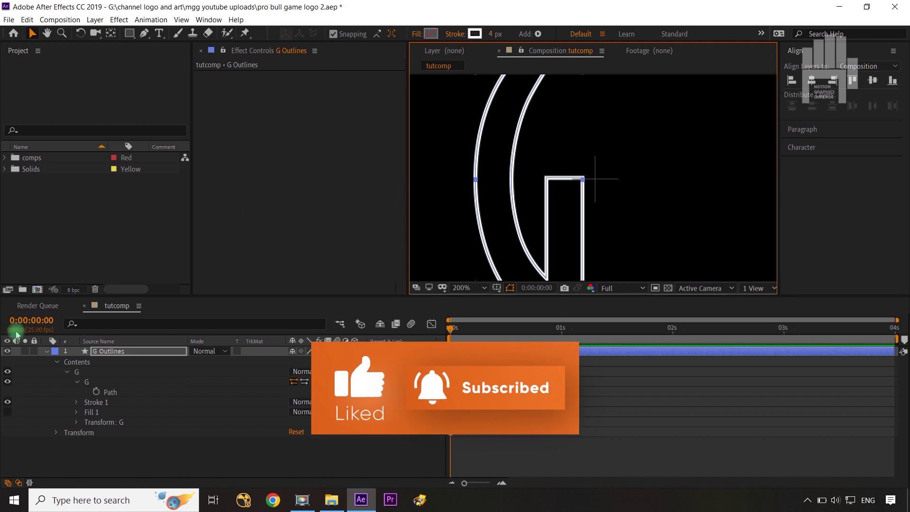
- Turn off Snapping and move the G Outlines anchor point to the outer upper corner of the G's vertical stem
click(515, 202)
key(y)
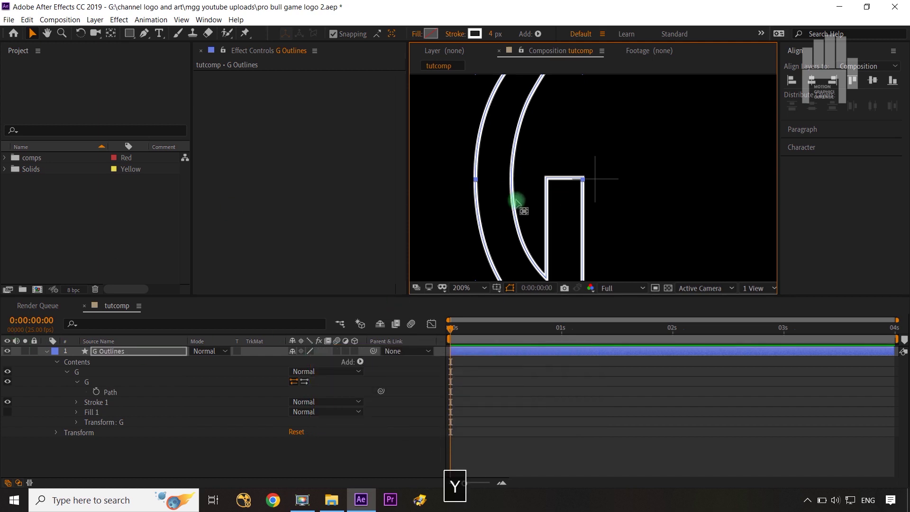
click(158, 353)
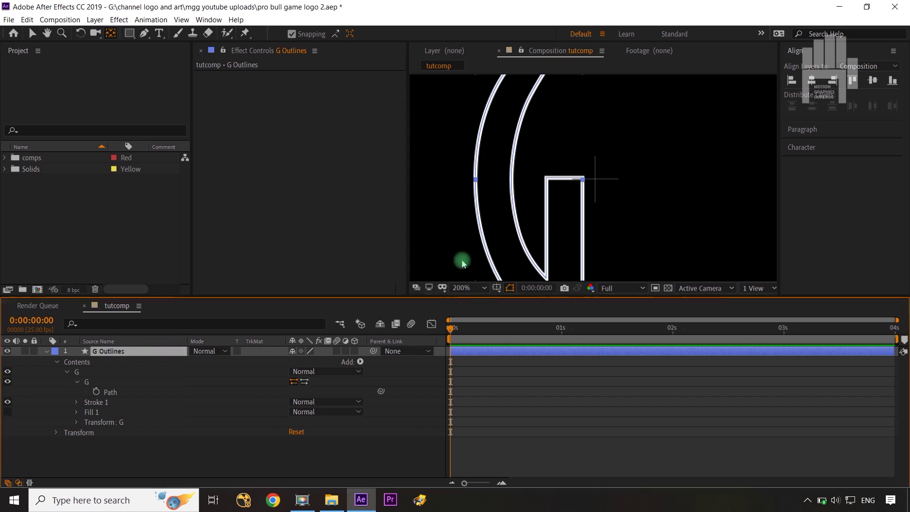
click(534, 259)
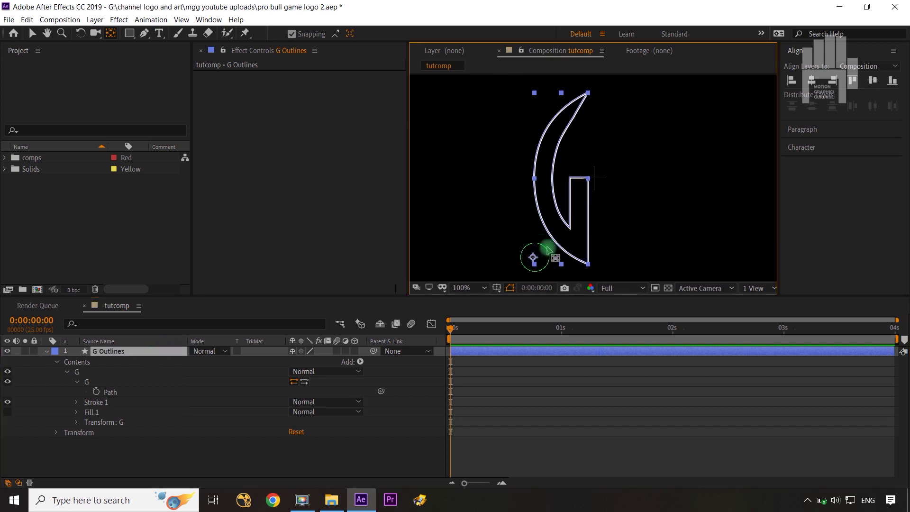
drag(594, 179, 588, 178)
click(291, 32)
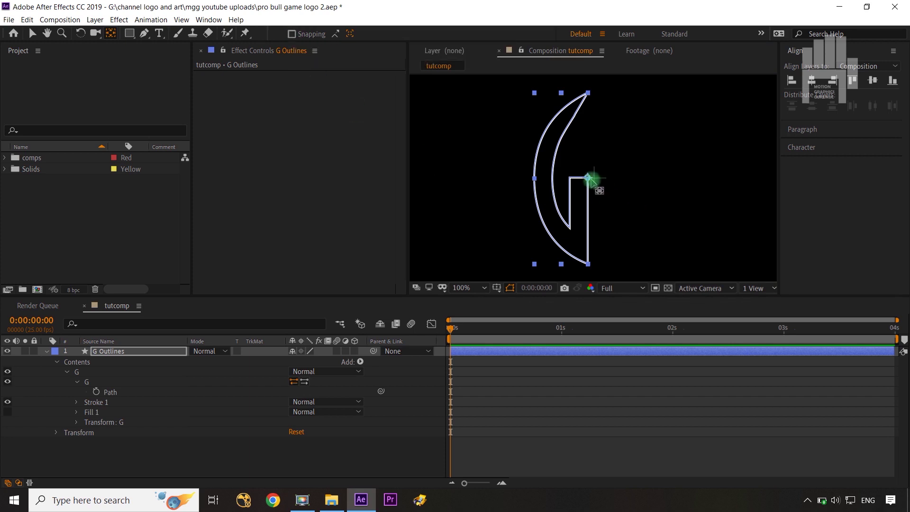
- Move the G Outlines anchor point off the stem's corner onto the exact center of the composition
drag(590, 179, 594, 179)
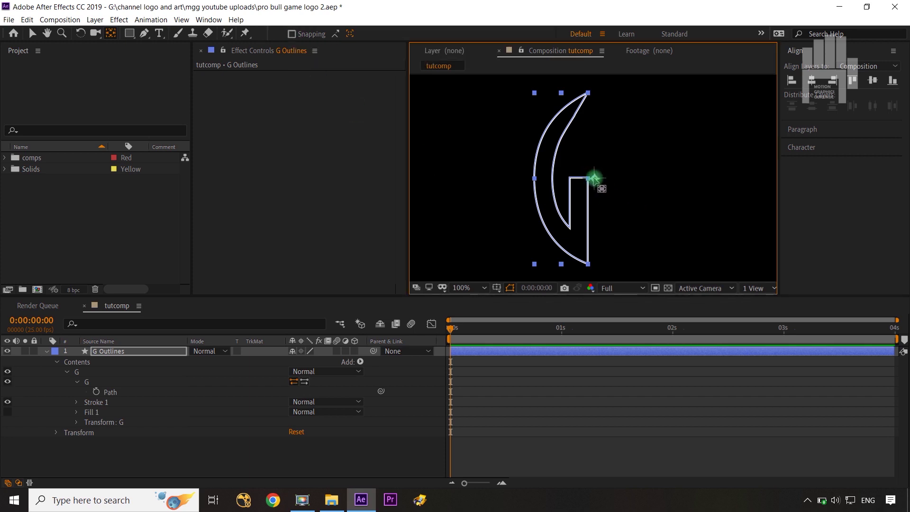
key(period)
key(period)
key(period)
key(period)
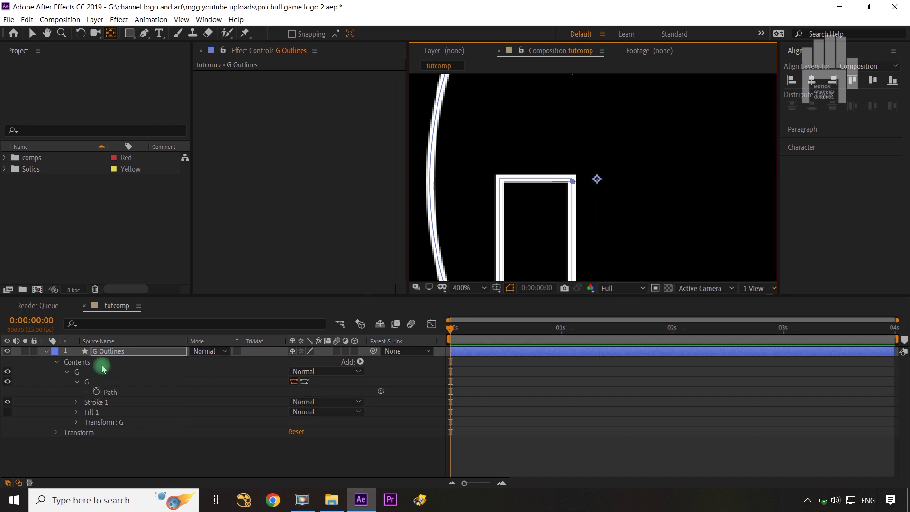
- Duplicate the G Outlines layer and flip the copy horizontally to mirror it across the composition center
click(119, 353)
key(ctrl+d)
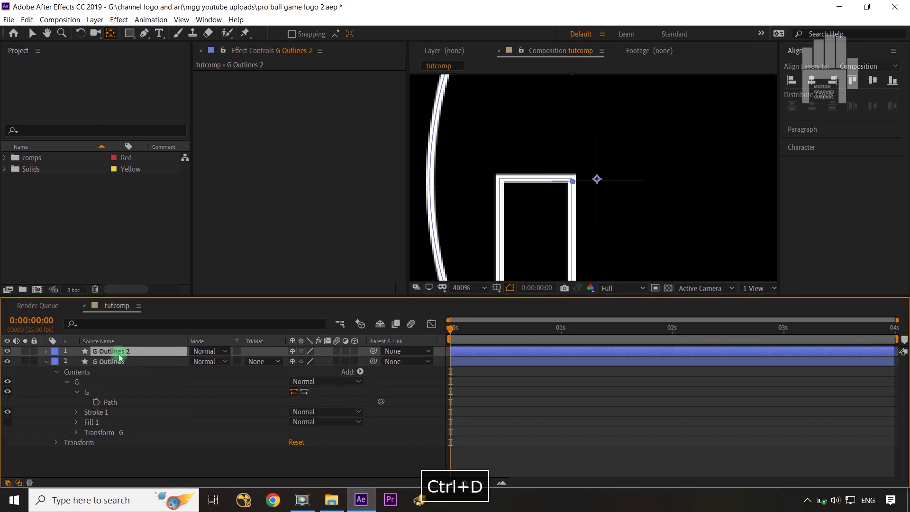
right_click(119, 357)
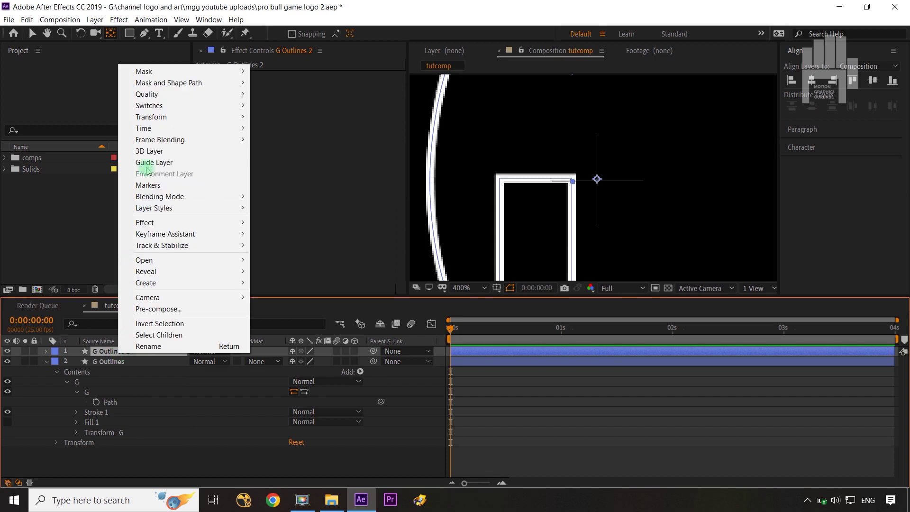
mouse_move(150, 118)
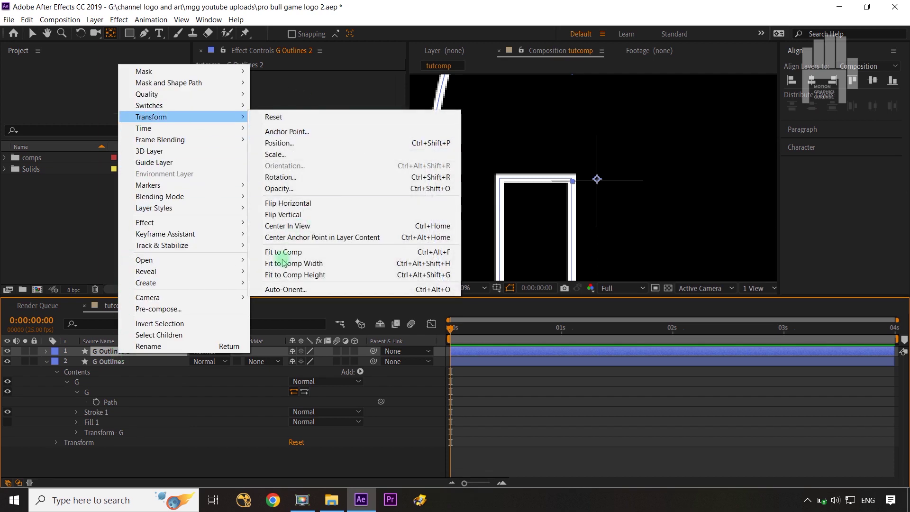
click(303, 202)
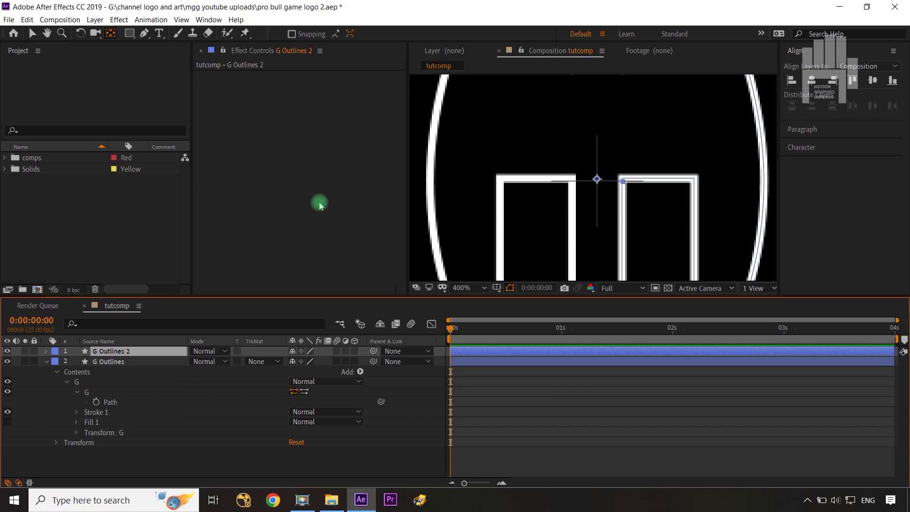
key(shift+slash)
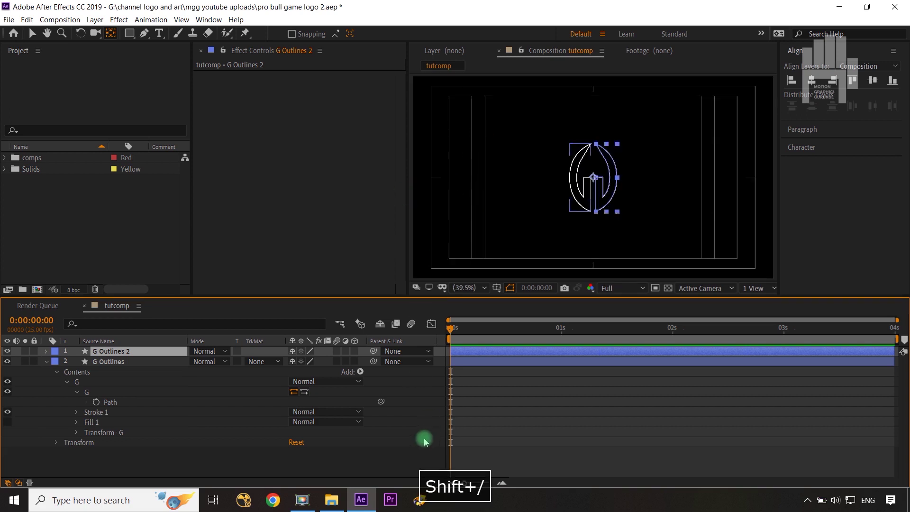
click(395, 459)
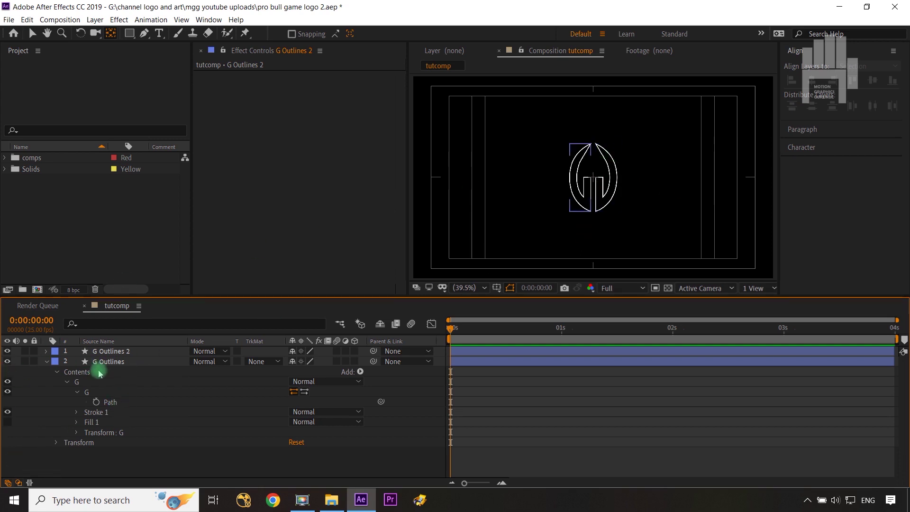
key(v)
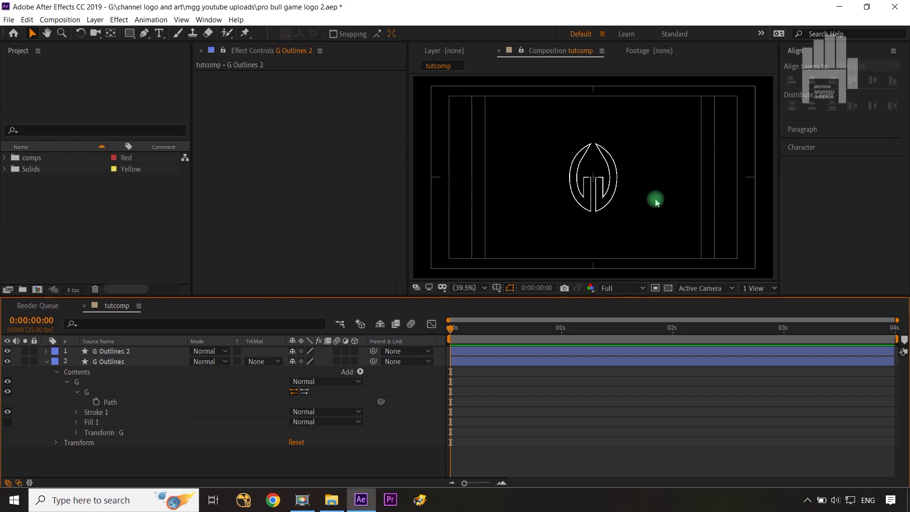
click(68, 370)
click(46, 362)
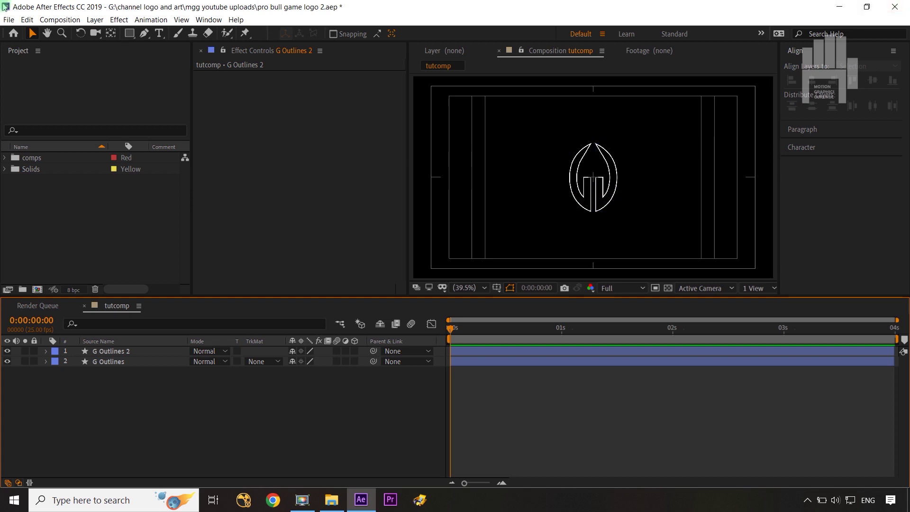
- Create a text layer reading PLAYER below the mirrored G shapes with a font size of 201 px
click(161, 36)
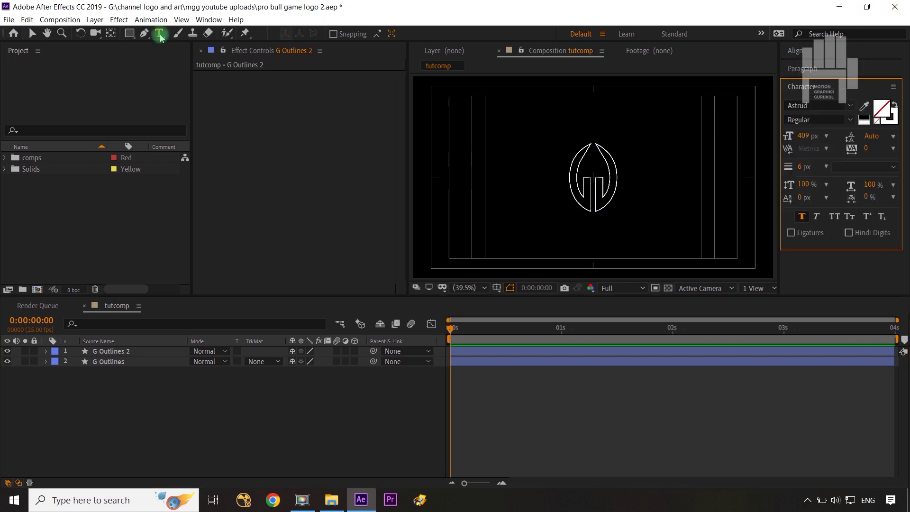
click(501, 242)
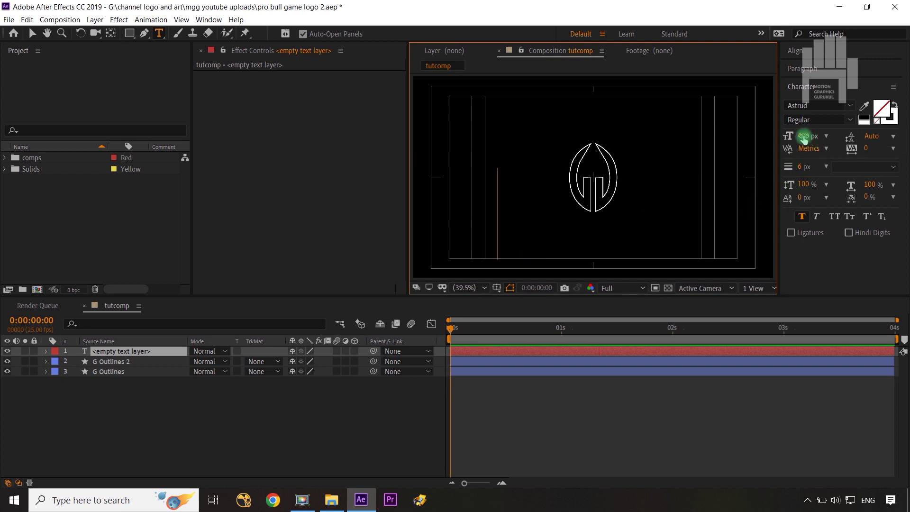
drag(805, 137, 689, 137)
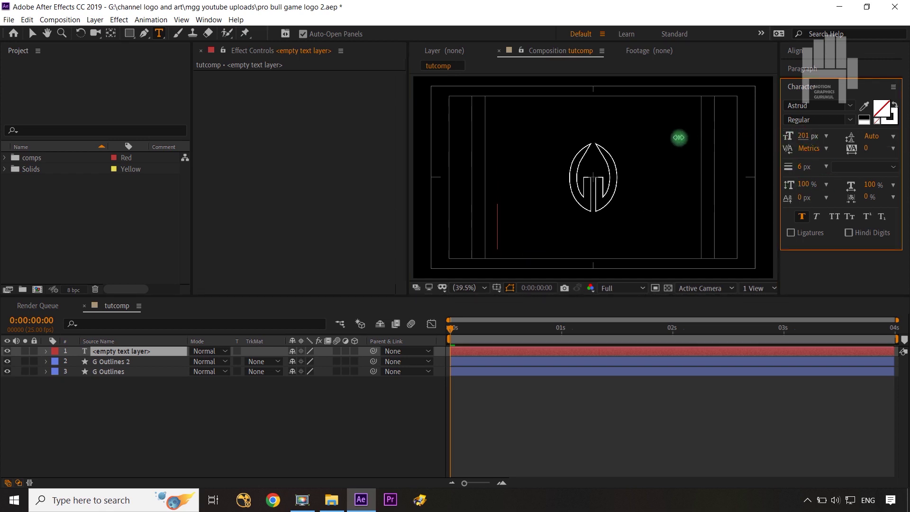
text(PLAYER)
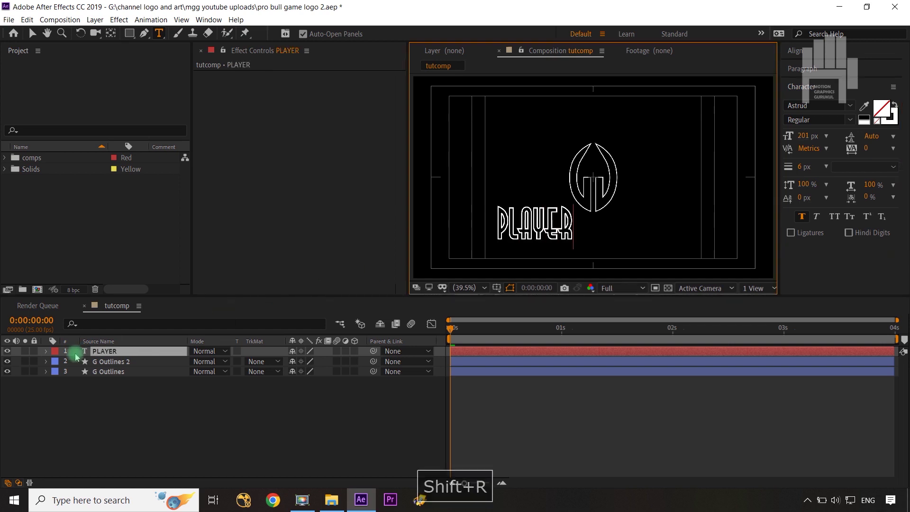
- Change the PLAYER text's font to Gobold Regular
click(105, 352)
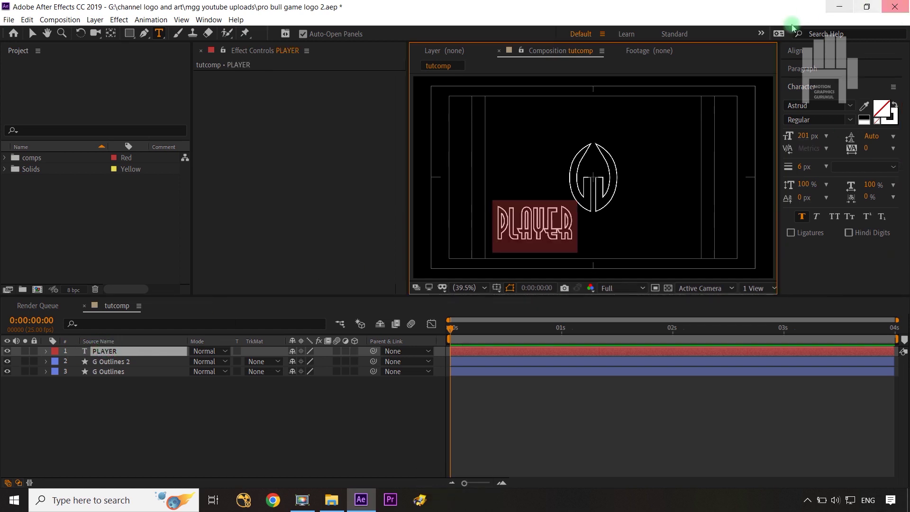
click(825, 106)
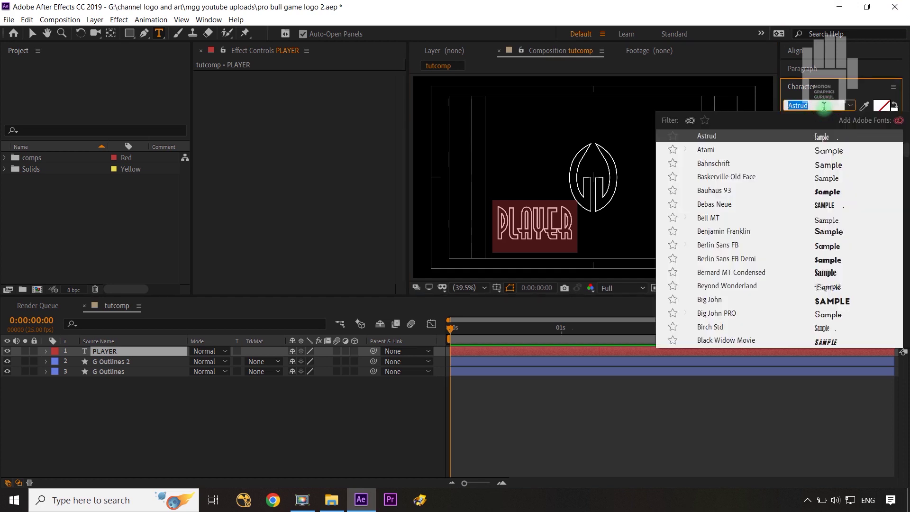
text(gob)
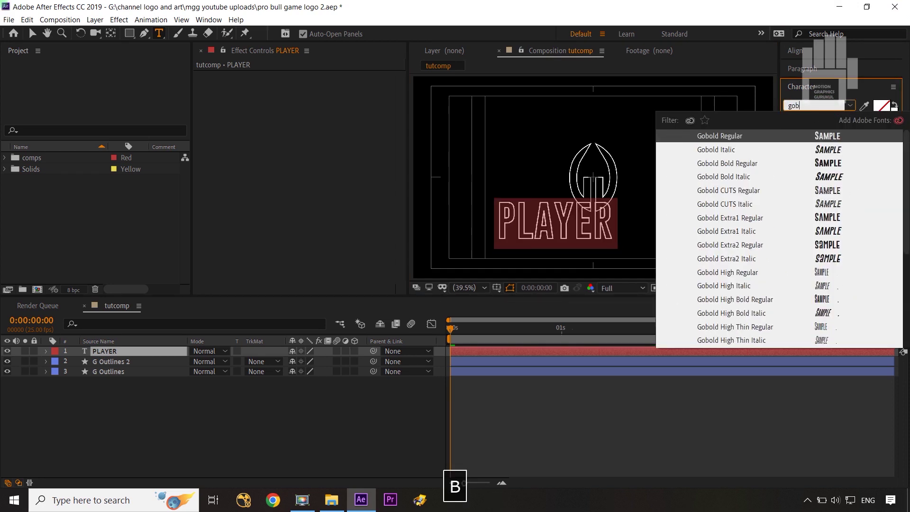
click(748, 132)
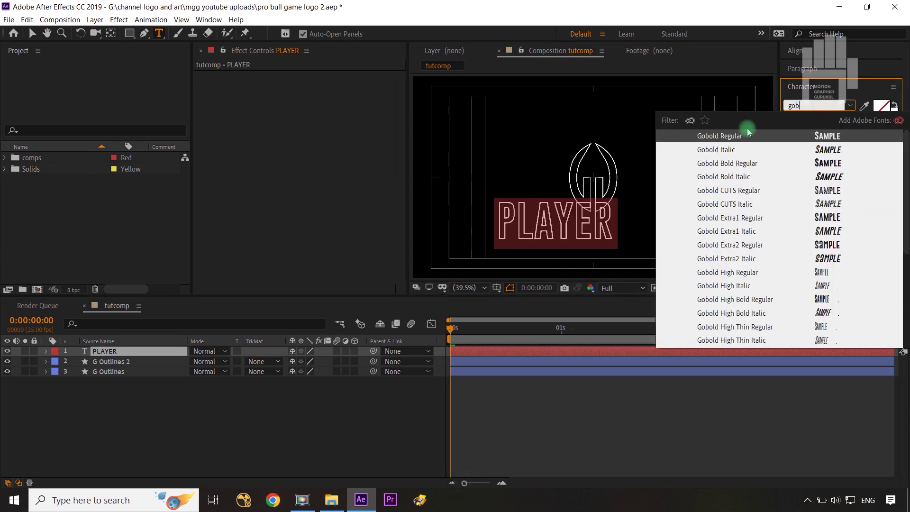
click(723, 138)
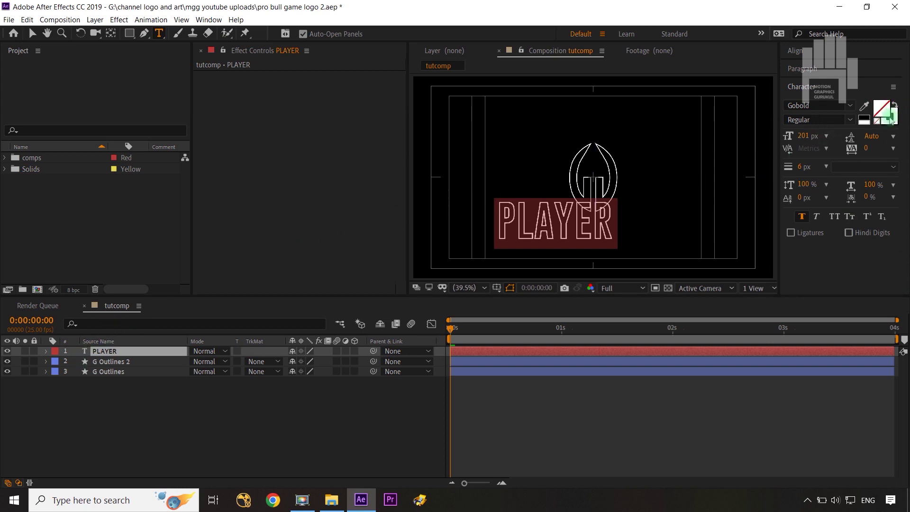
- Set the PLAYER text's stroke color to red, FF0000
click(879, 124)
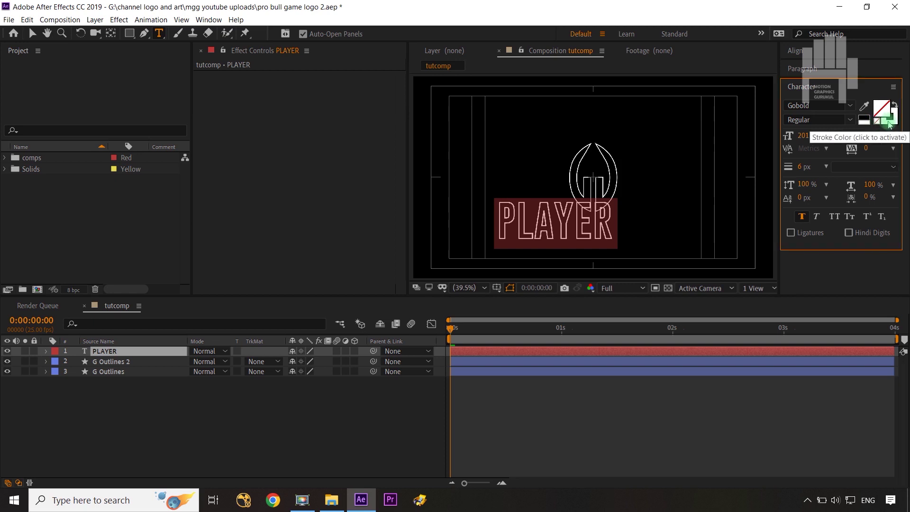
click(888, 122)
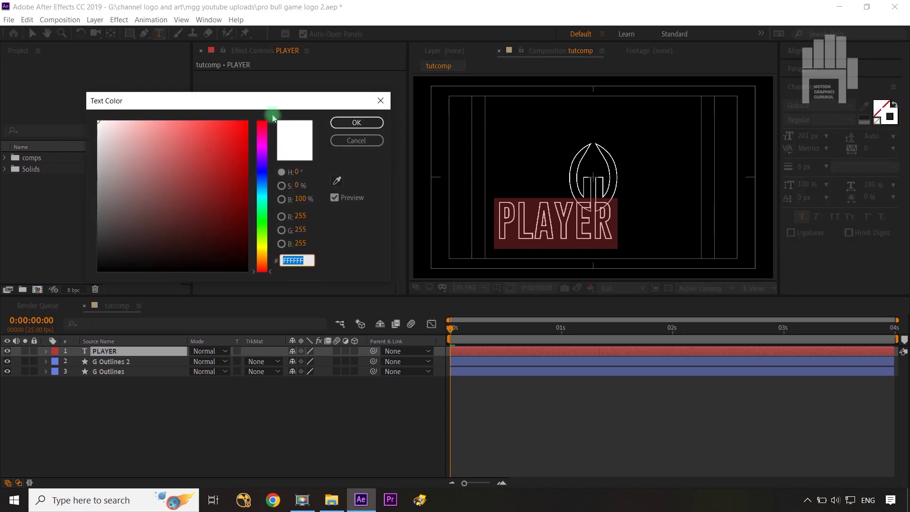
click(216, 141)
click(363, 122)
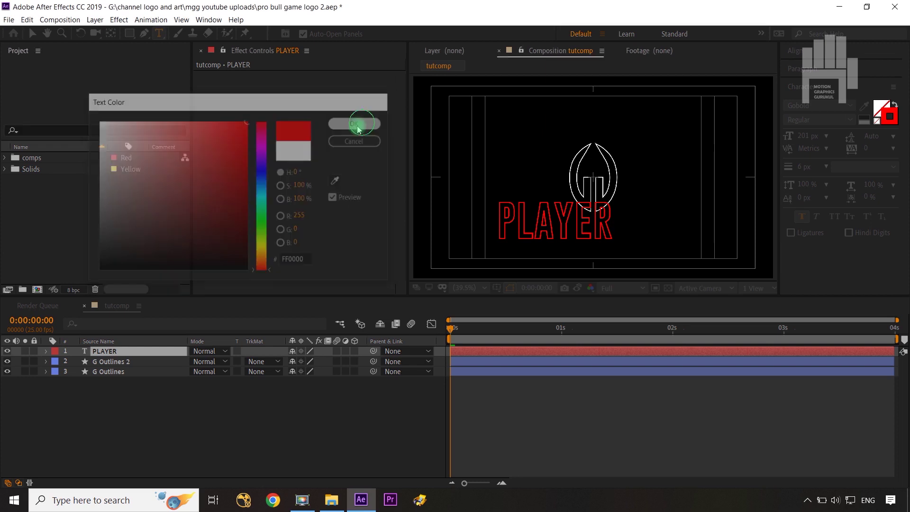
click(174, 410)
- Center the PLAYER layer's anchor point on its text and align the layer horizontally and vertically to the composition's center
click(104, 351)
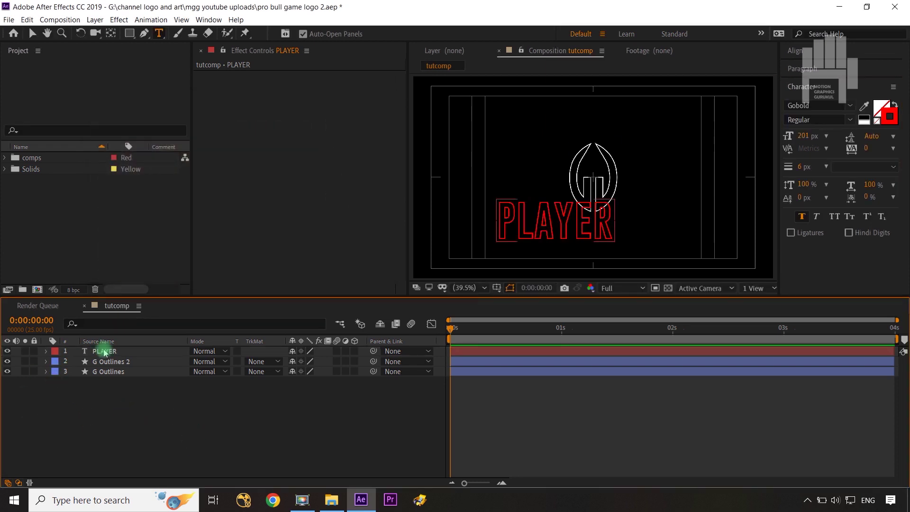
double_click(105, 351)
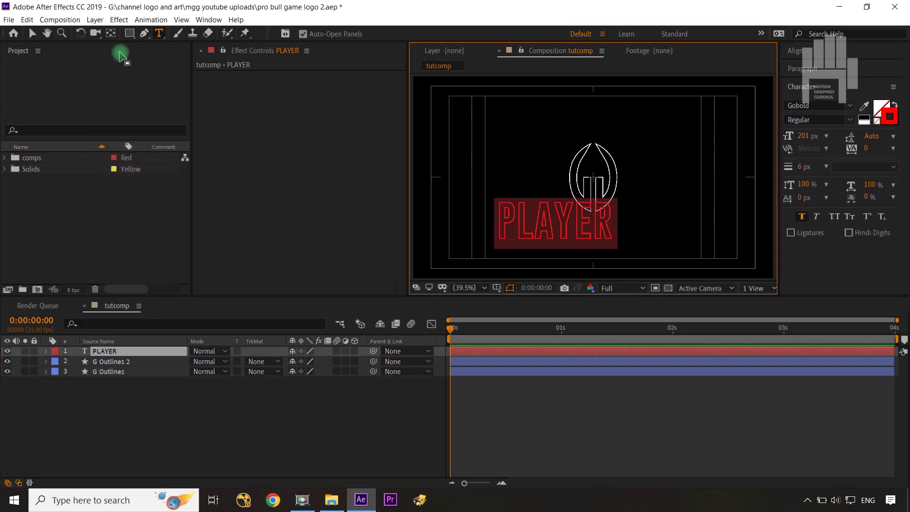
click(112, 33)
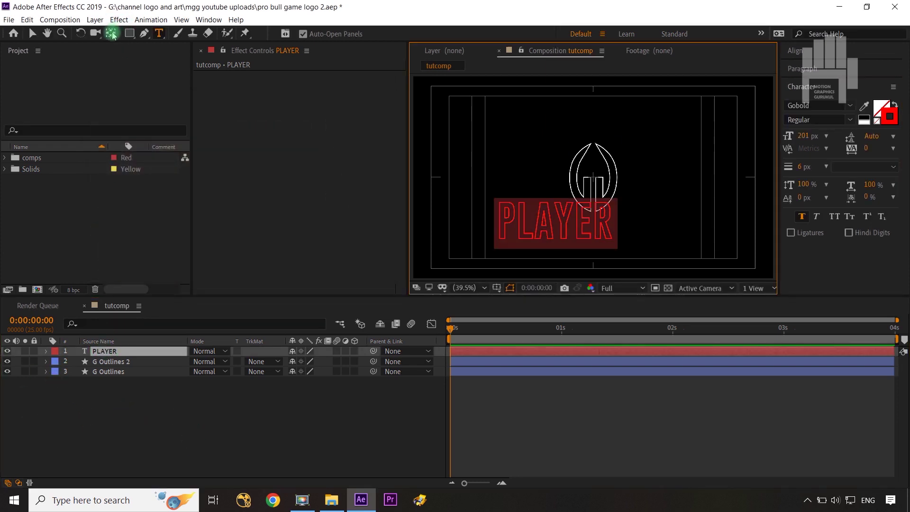
click(796, 51)
click(812, 81)
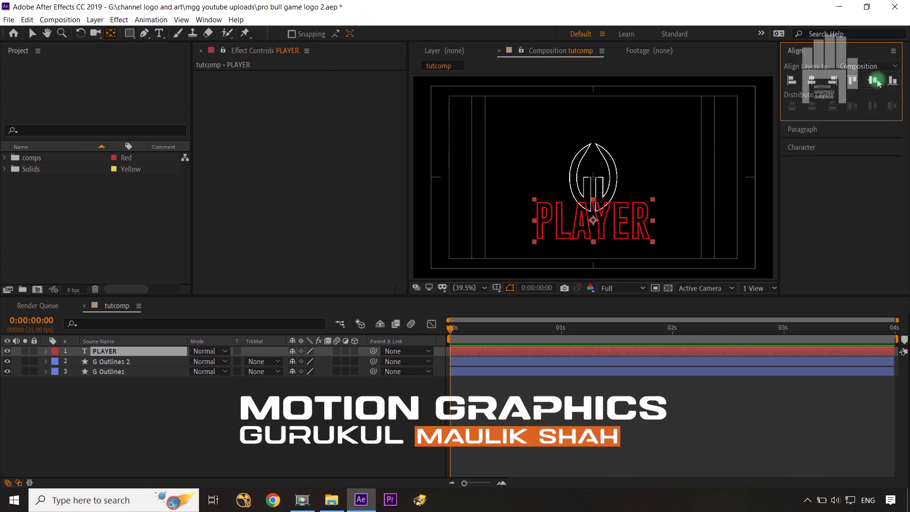
click(873, 79)
- Move the PLAYER text straight down until its baseline lines up with the lower ends of the G shapes
key(period)
key(period)
key(period)
key(period)
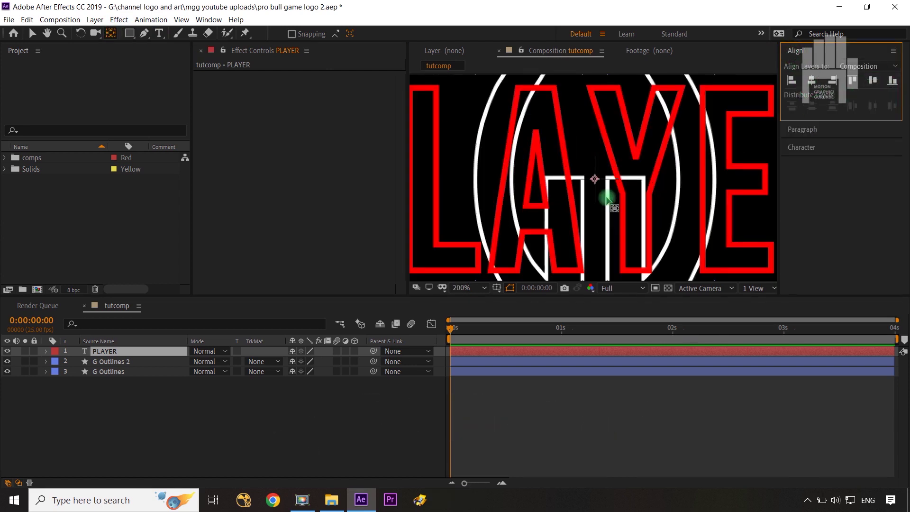
key(comma)
key(comma)
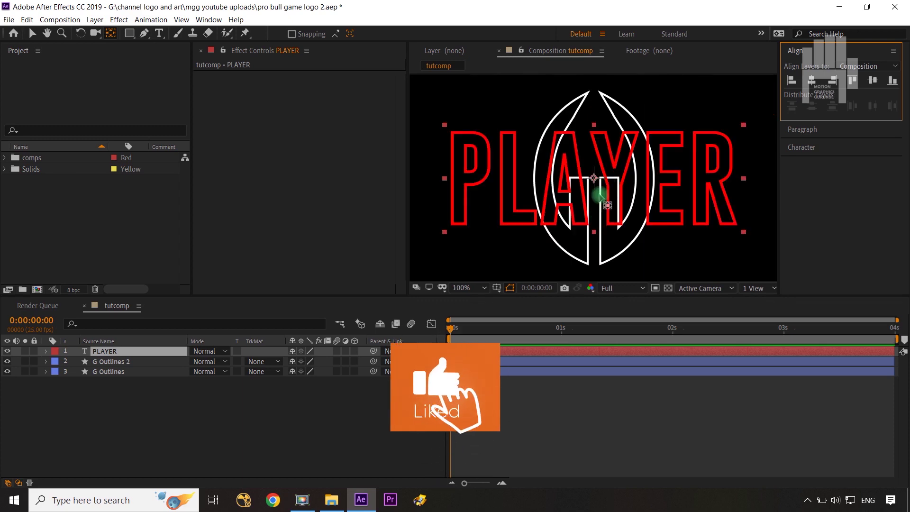
click(116, 353)
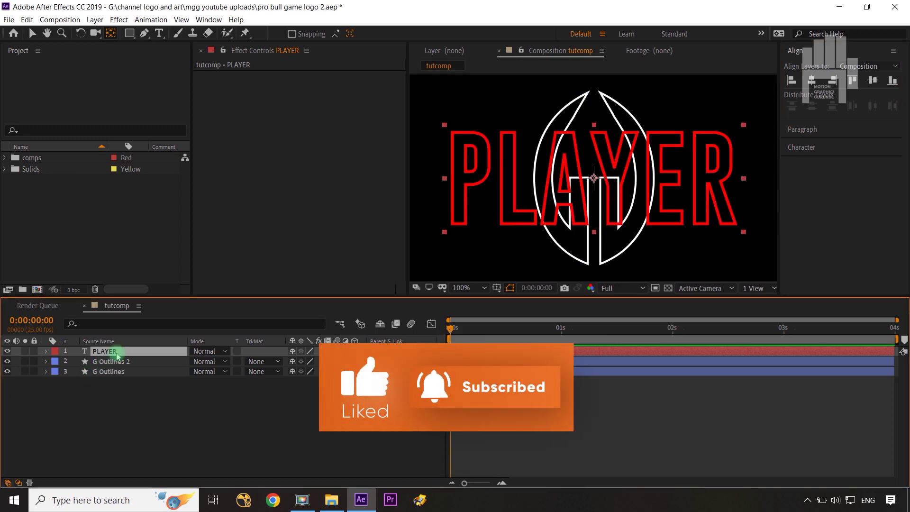
key(v)
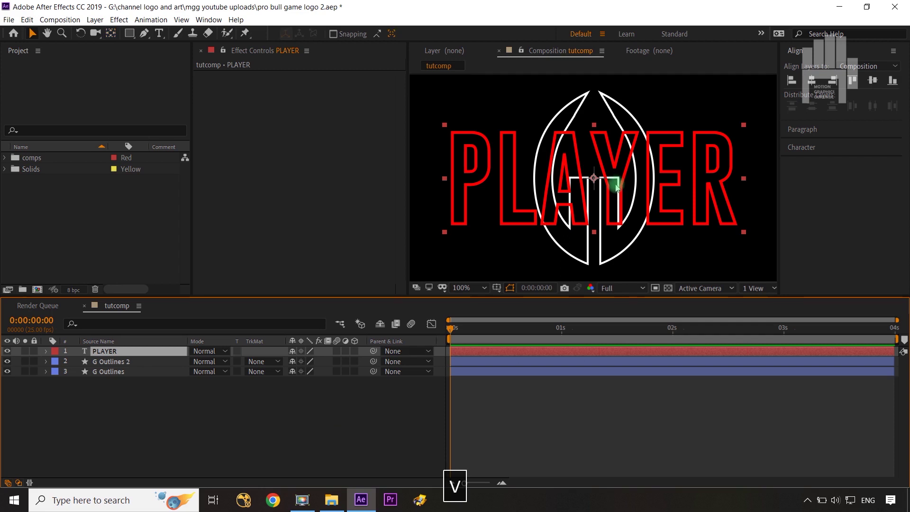
drag(616, 188, 616, 230)
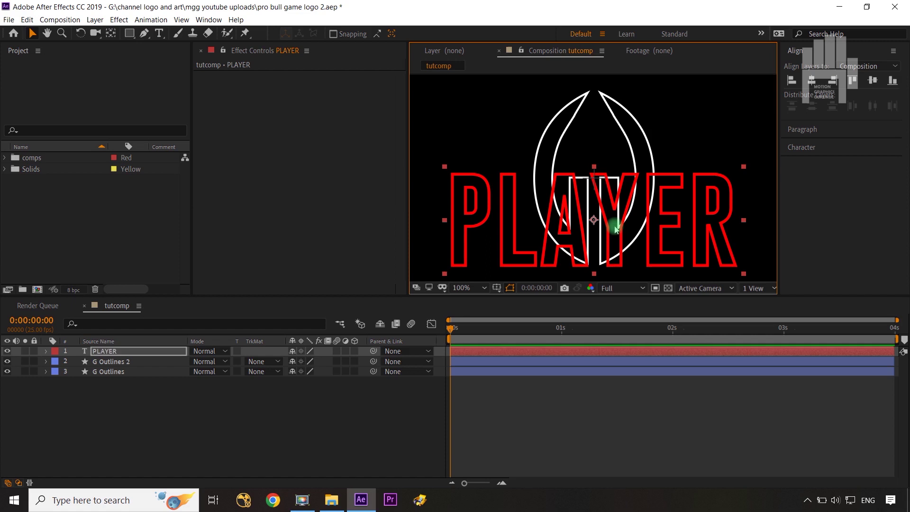
key(Up)
key(Up)
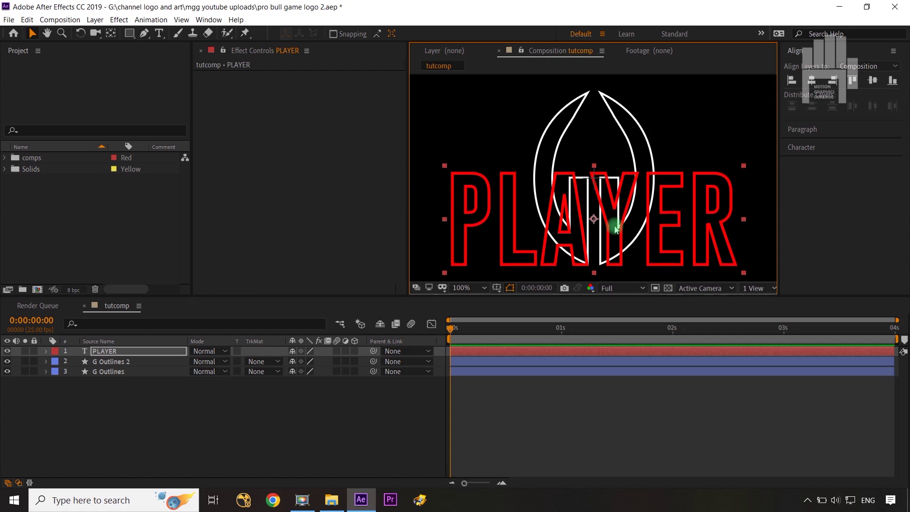
- Move the PLAYER text's anchor point to its lower center and set the font size to 181 px
key(y)
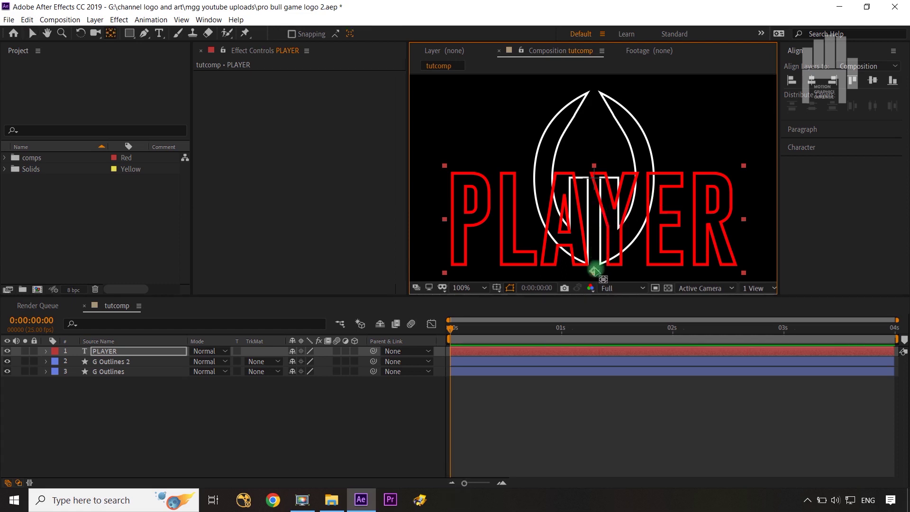
click(806, 149)
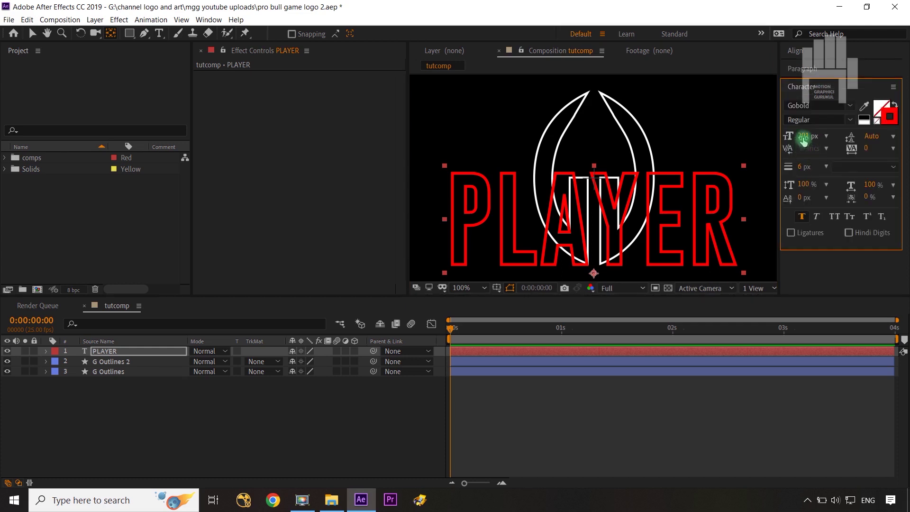
drag(804, 138, 790, 136)
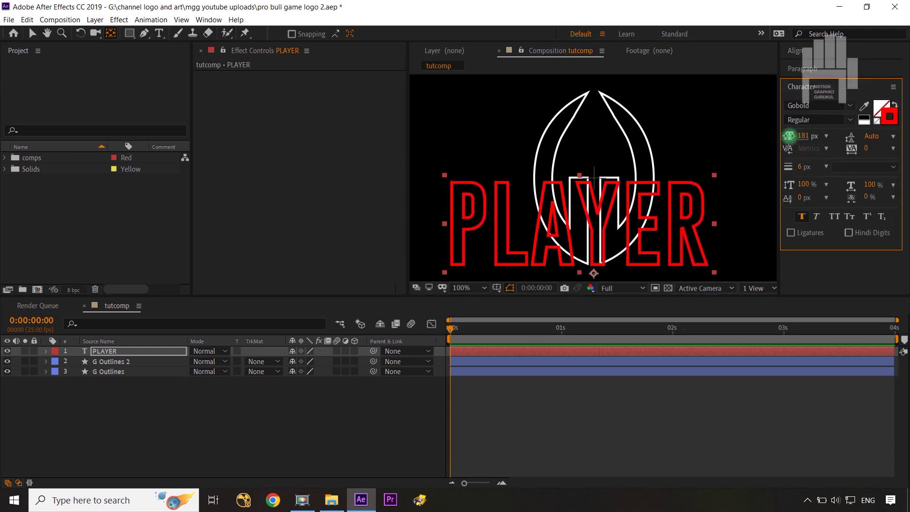
- Undo the last font size change on the PLAYER text and set the layer's scale to 93%
key(ctrl+z)
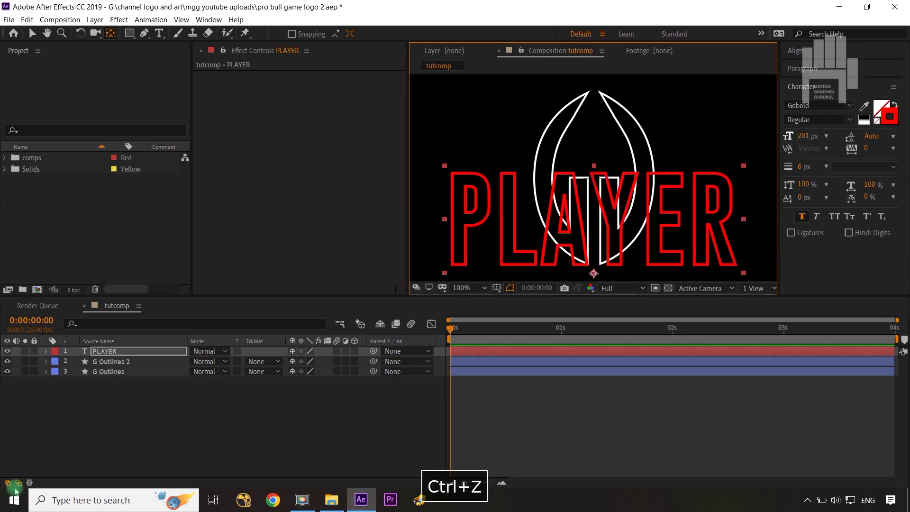
key(s)
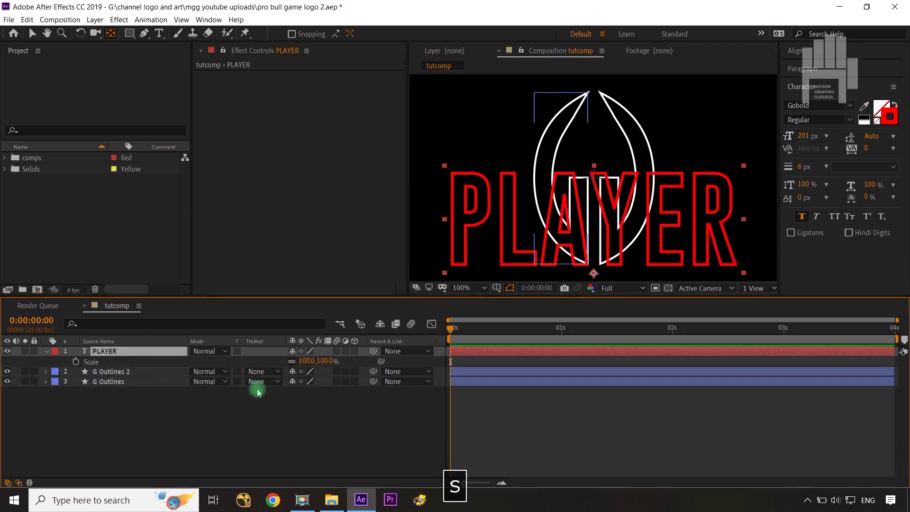
click(331, 361)
mouse_move(329, 361)
mouse_down()
mouse_move(302, 360)
mouse_move(334, 369)
mouse_up()
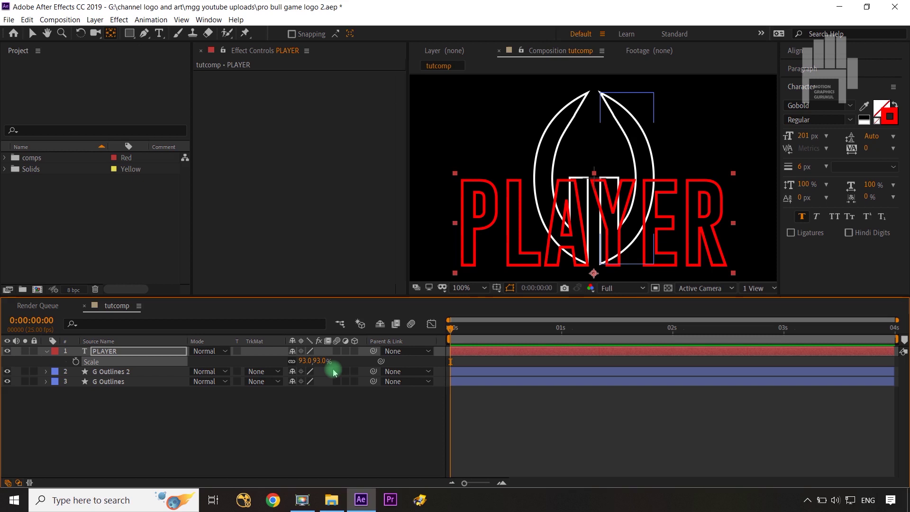
click(266, 433)
click(49, 353)
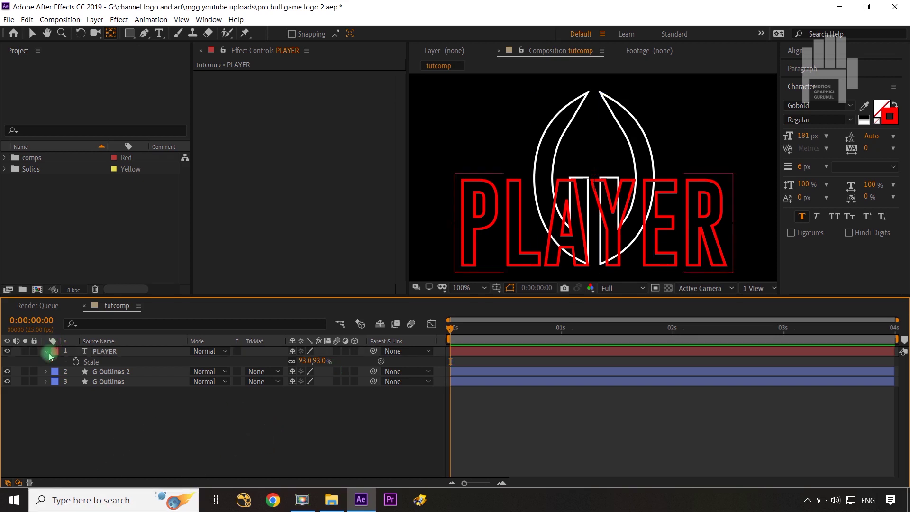
- Align the PLAYER layer horizontally to the composition's center
click(121, 352)
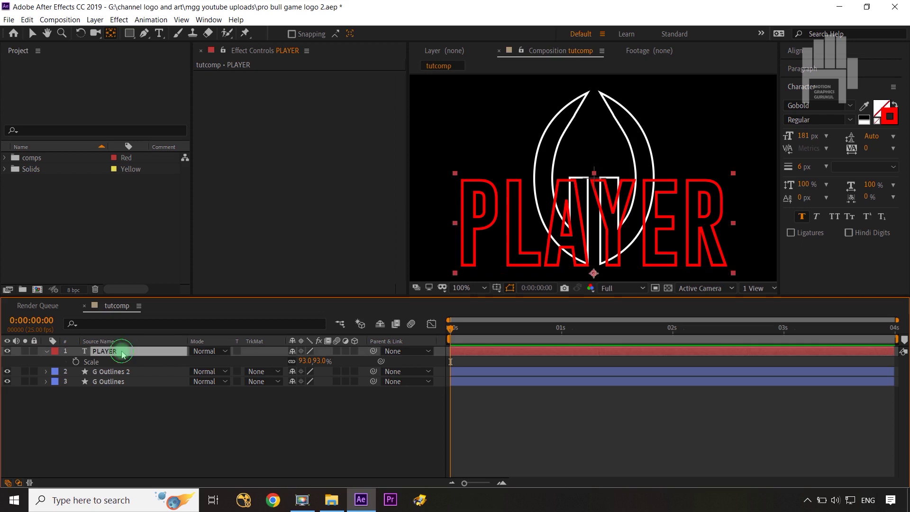
click(815, 52)
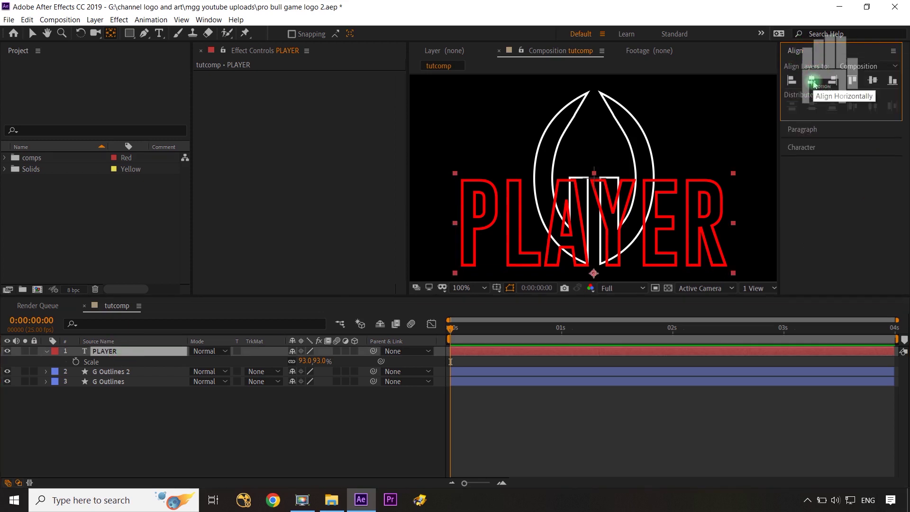
click(287, 456)
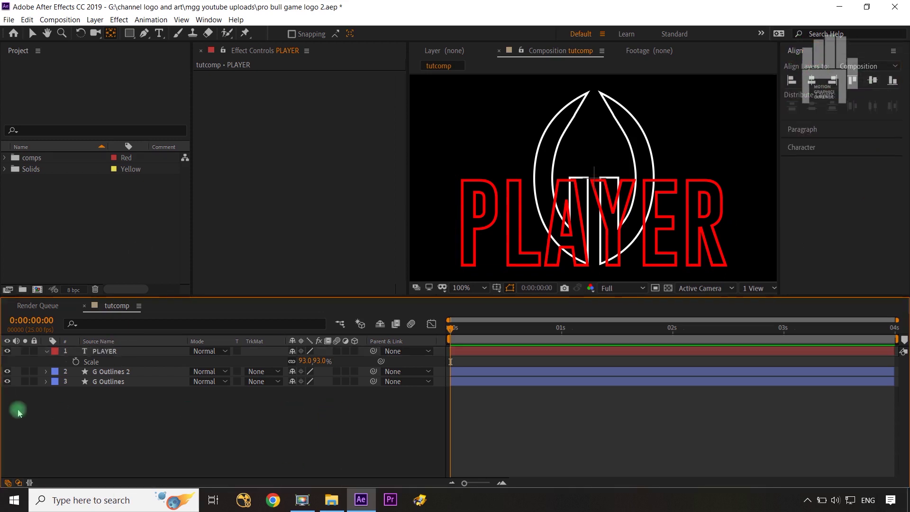
click(46, 351)
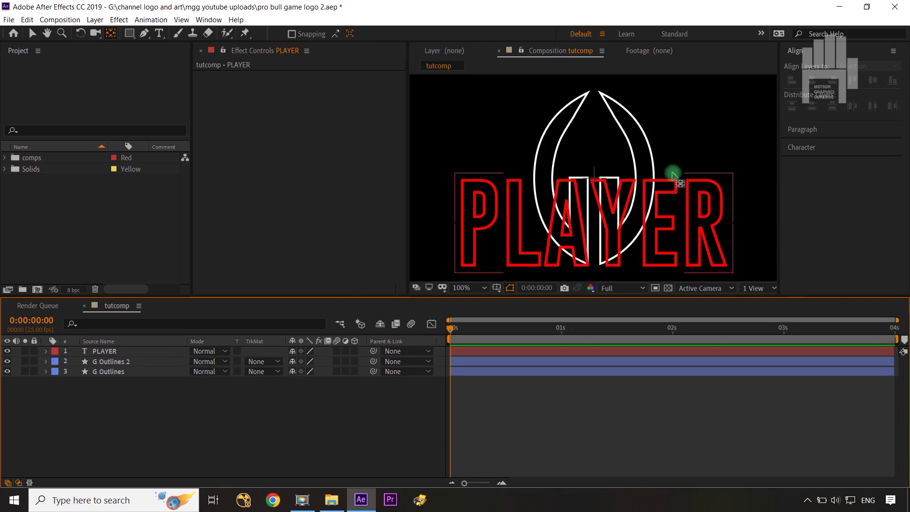
- Add Position keyframes to both G Outlines layers at 0:00:00:00 and 0:00:01:05
key(comma)
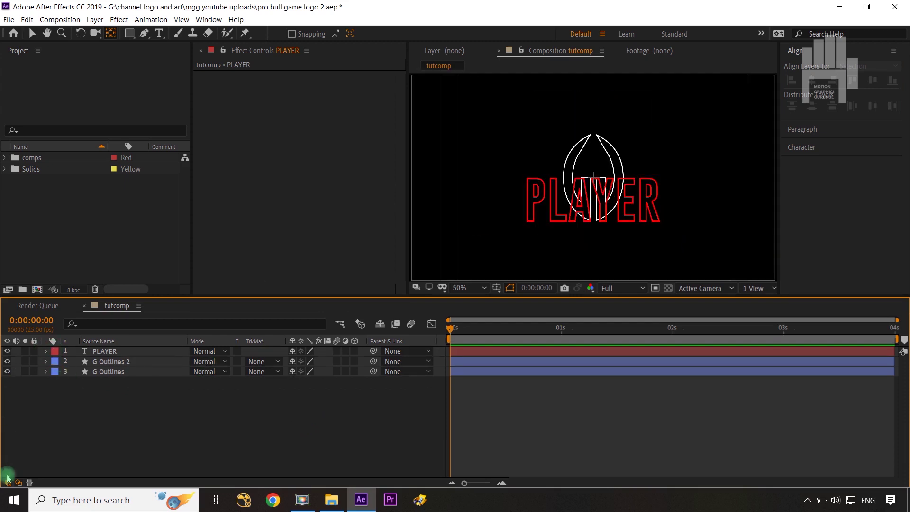
click(112, 362)
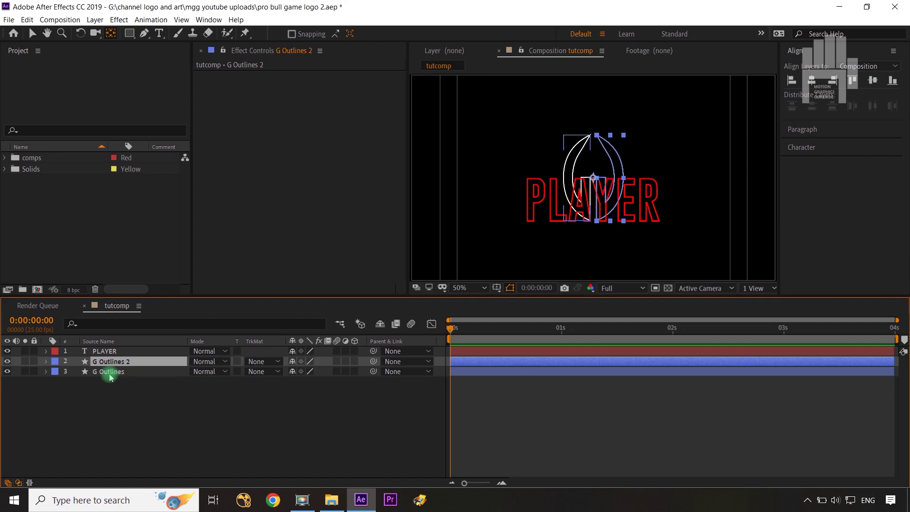
ctrl+click(109, 372)
key(p)
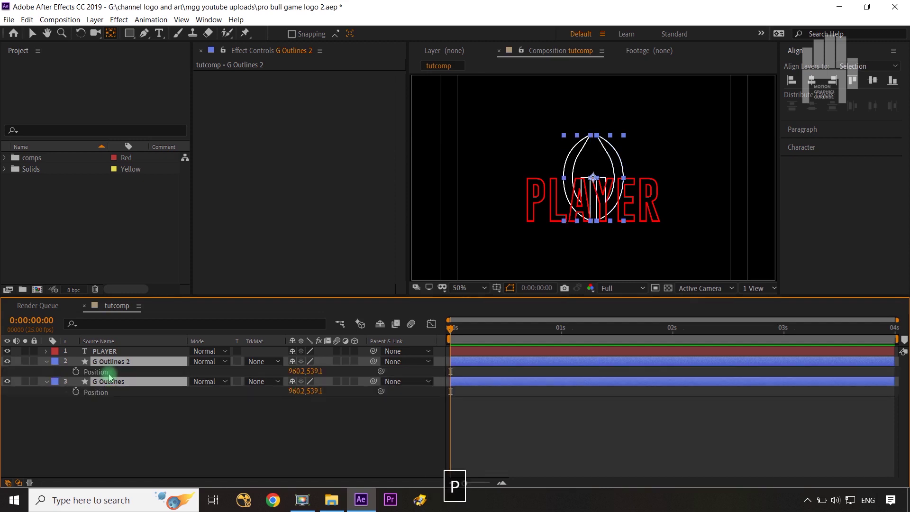
click(76, 373)
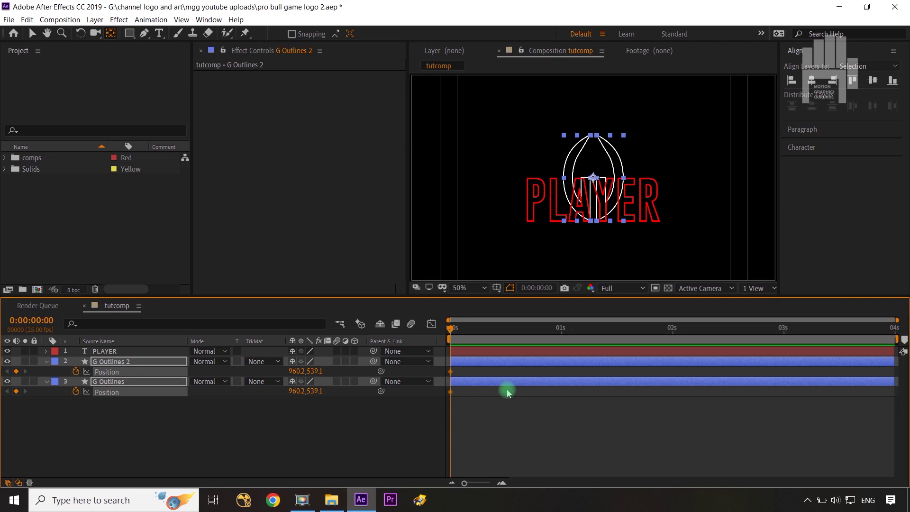
key(shift+Page_Down)
key(shift+Page_Down)
key(shift+Page_Down)
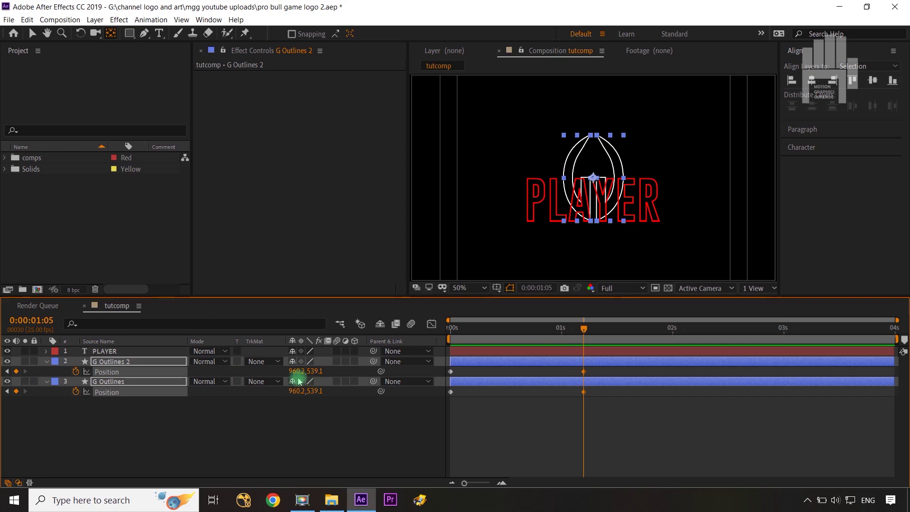
- At 0:00:01:05, move G Outlines 2 past the end of PLAYER by setting its X position to 1245.2
click(290, 398)
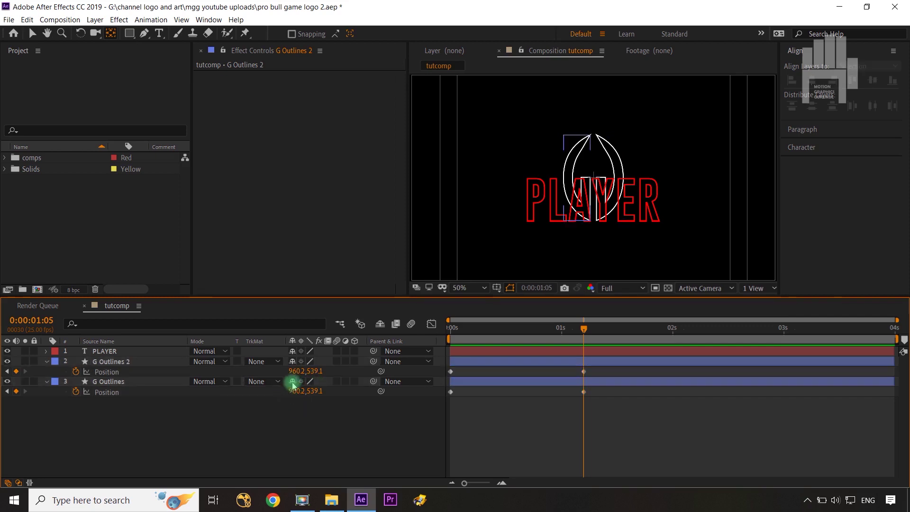
drag(297, 372, 450, 357)
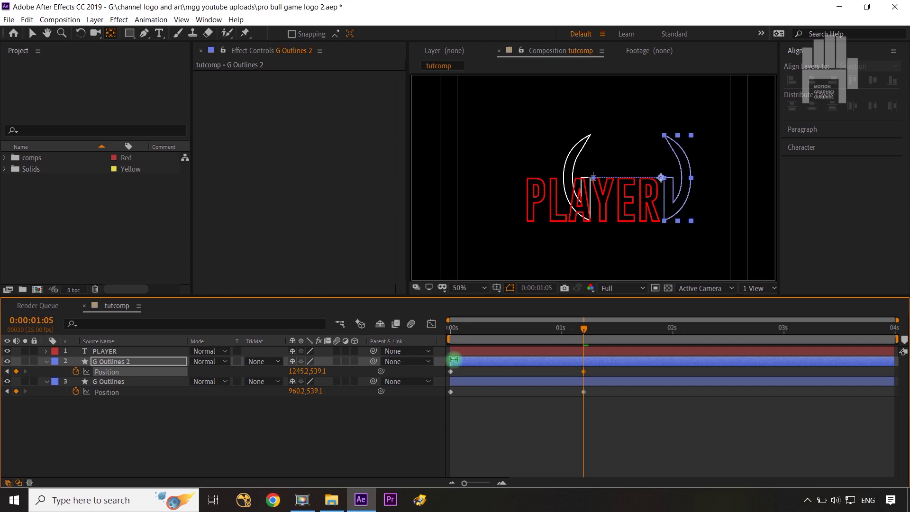
click(452, 434)
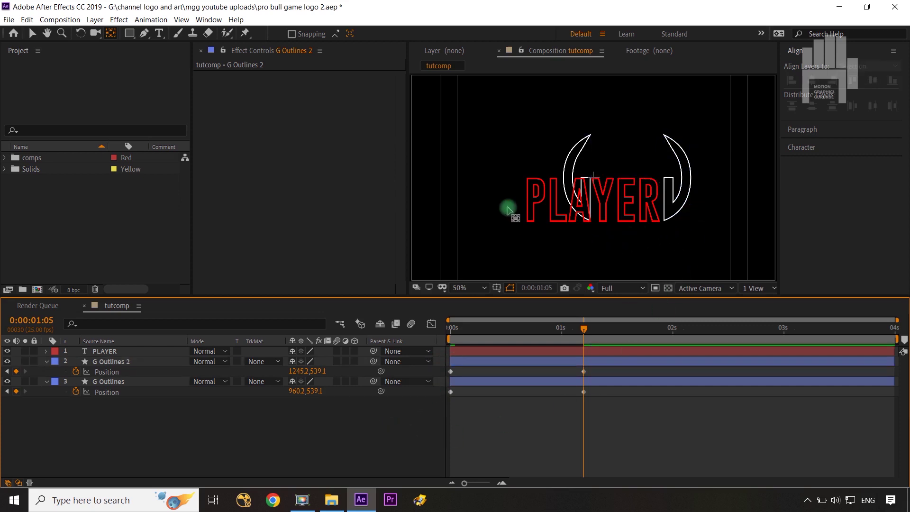
- At 0:00:01:05, move G Outlines before the P of PLAYER by setting its X position to 670.2
drag(296, 391, 147, 417)
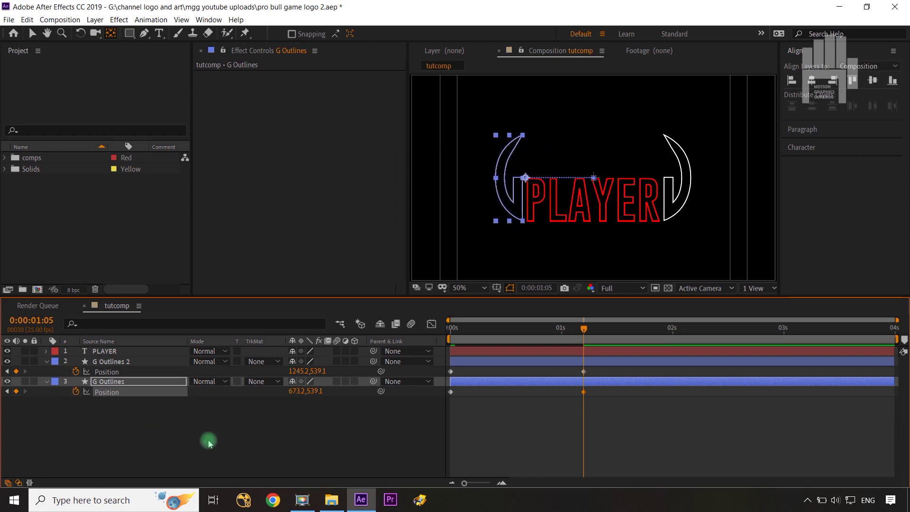
drag(291, 391, 289, 391)
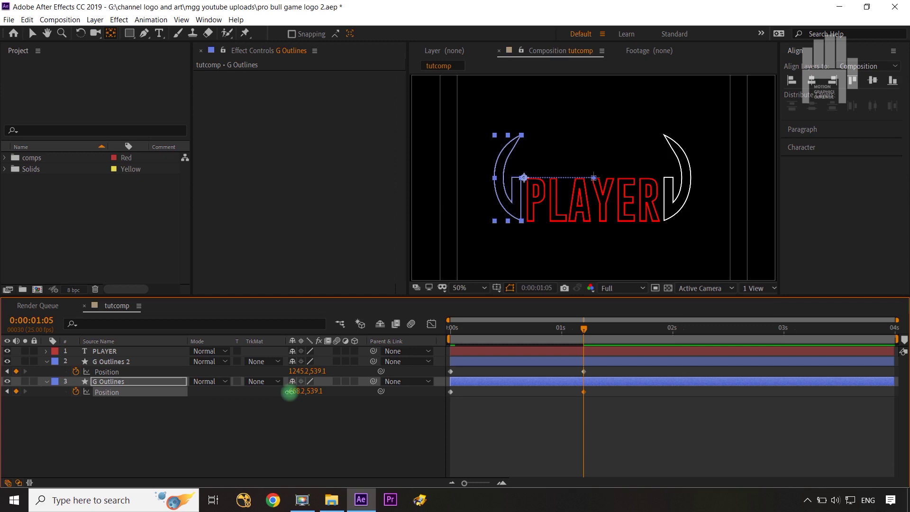
drag(291, 392, 291, 392)
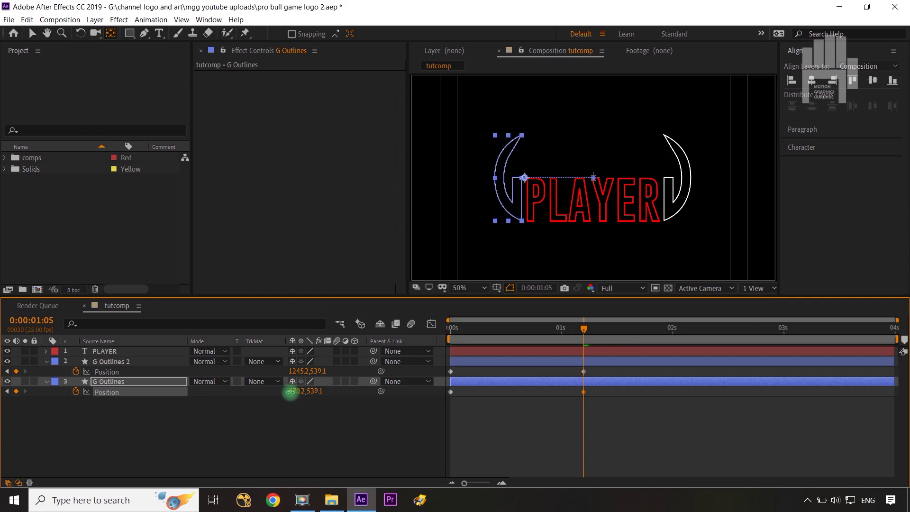
click(301, 422)
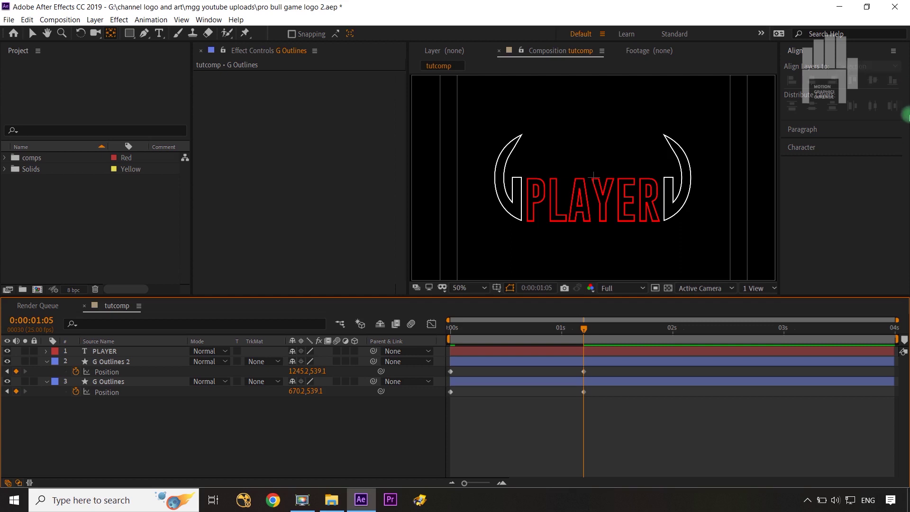
key(shift+slash)
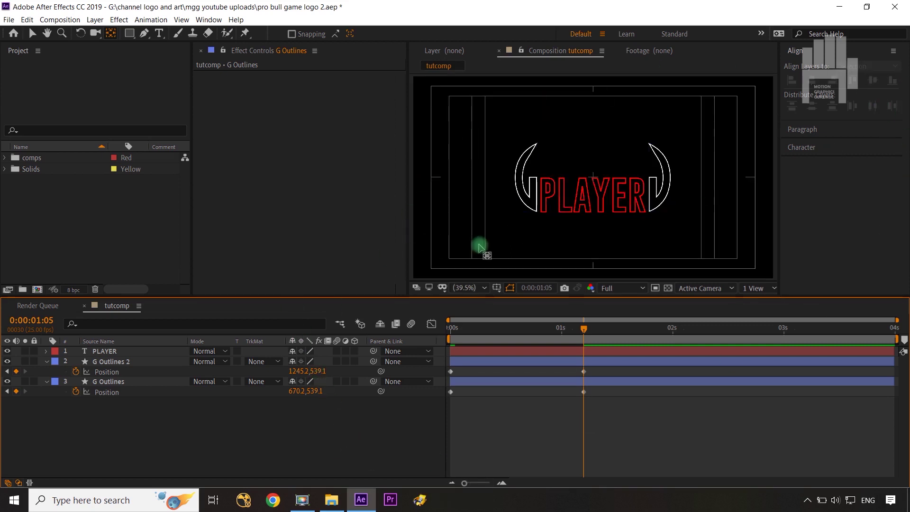
- Apply Easy Ease to all Position keyframes of both G Outlines layers
click(590, 381)
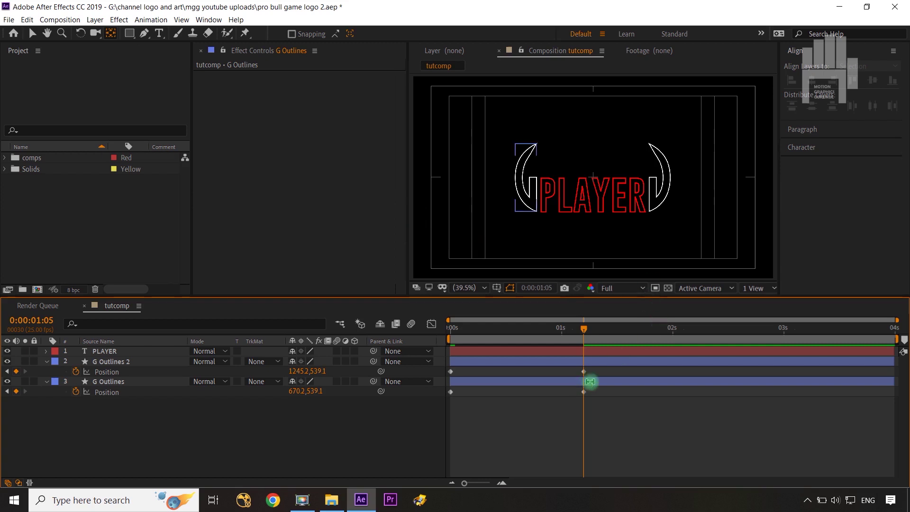
click(599, 374)
drag(596, 375, 441, 402)
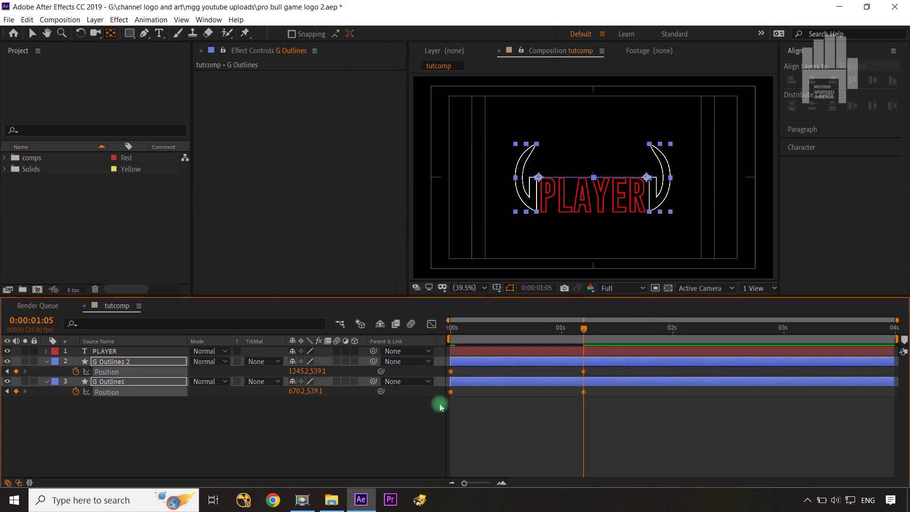
key(F9)
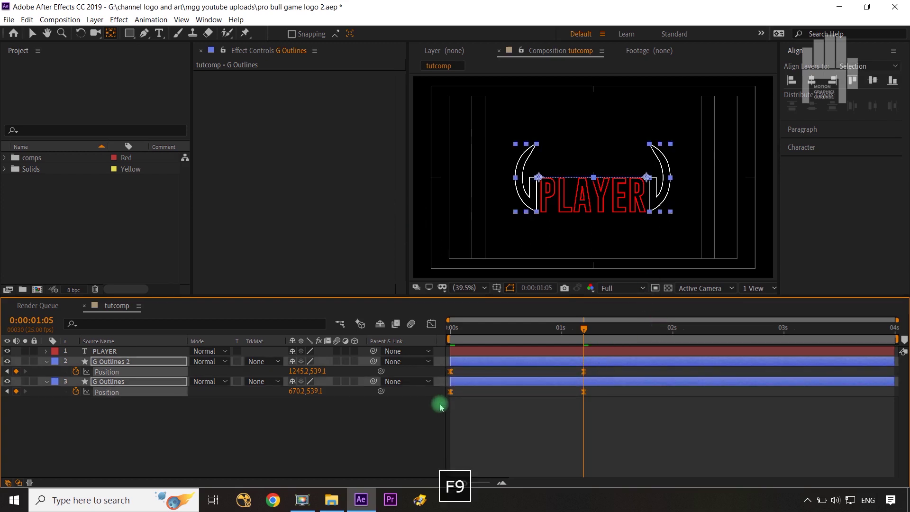
- In the speed graph, lengthen the incoming ease of both layers' final Position keyframes to about halfway back along the movement
click(431, 324)
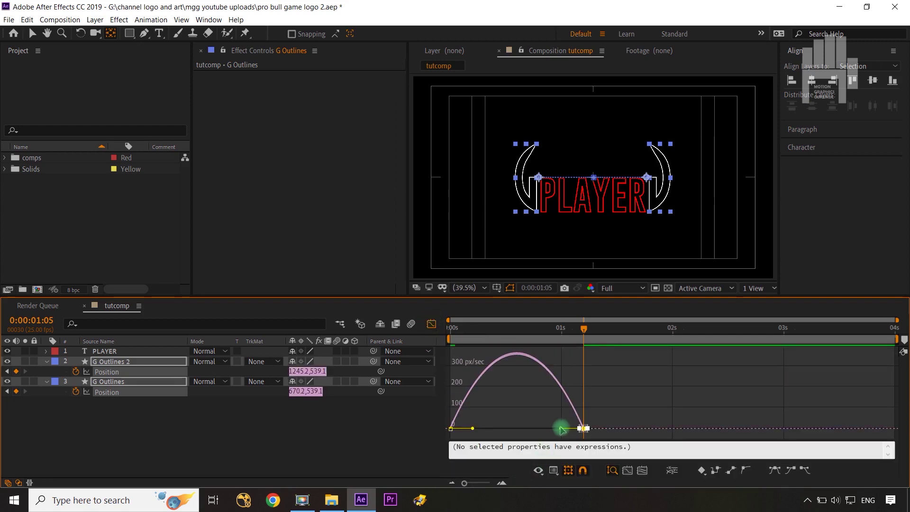
drag(562, 428, 516, 429)
click(432, 325)
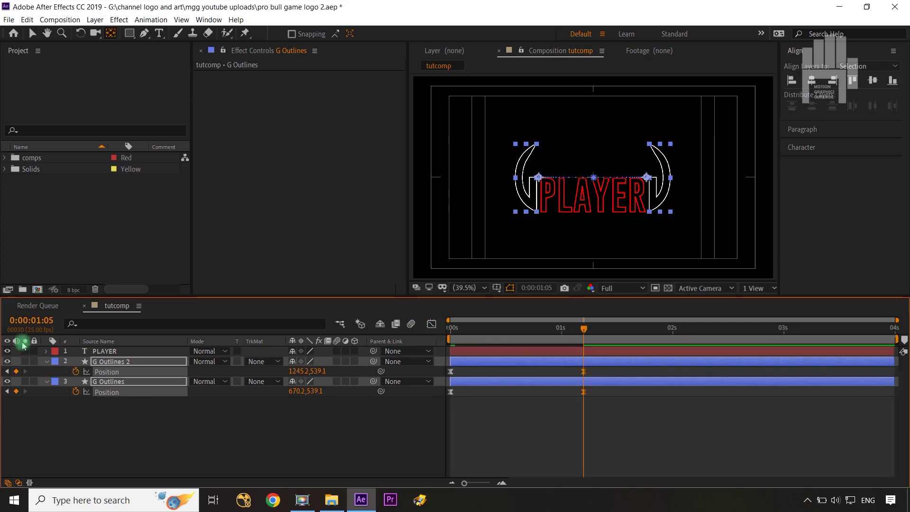
click(47, 361)
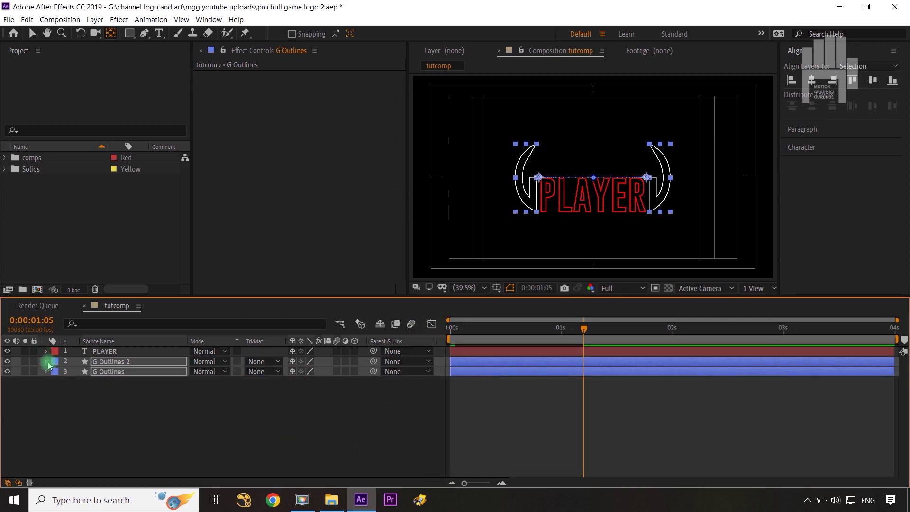
click(128, 410)
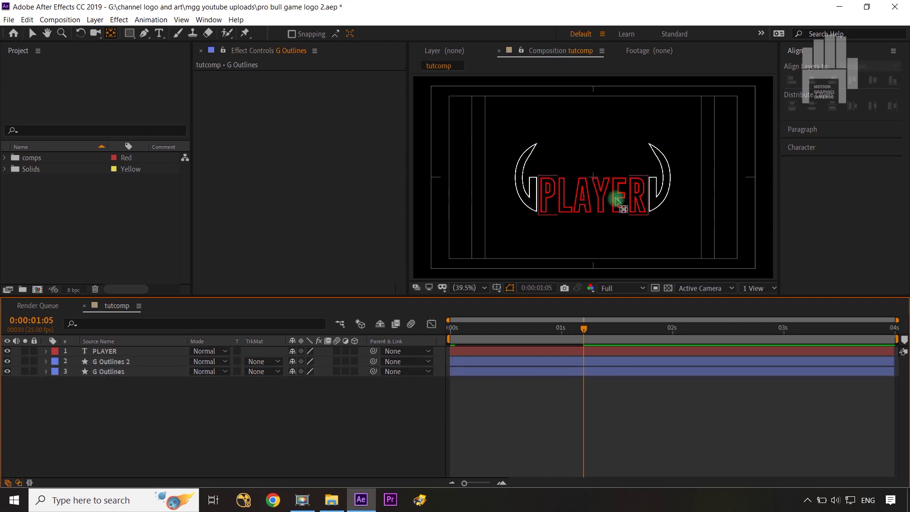
- Create shapes from the PLAYER text layer
click(100, 363)
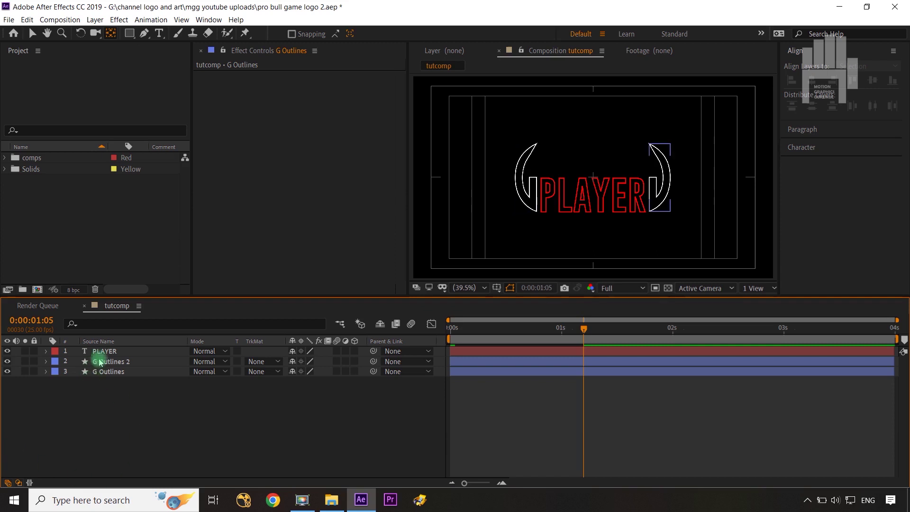
click(101, 352)
right_click(102, 351)
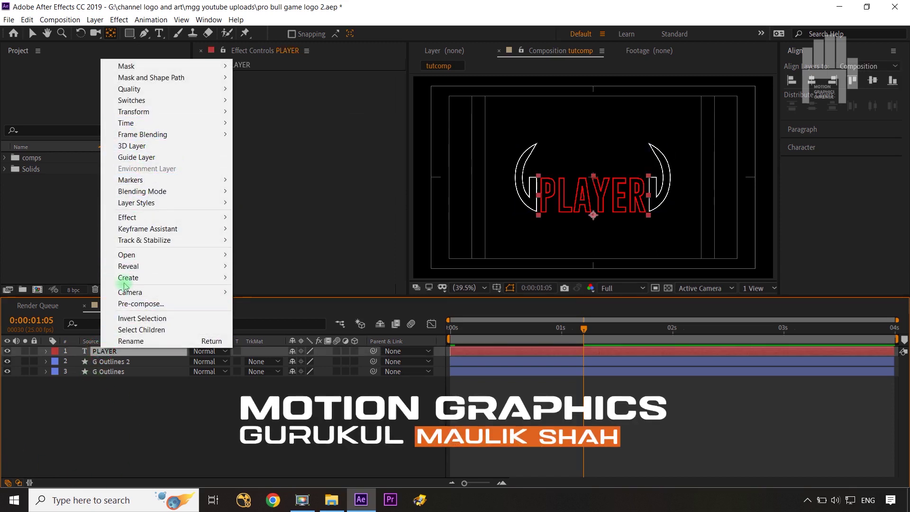
mouse_move(126, 279)
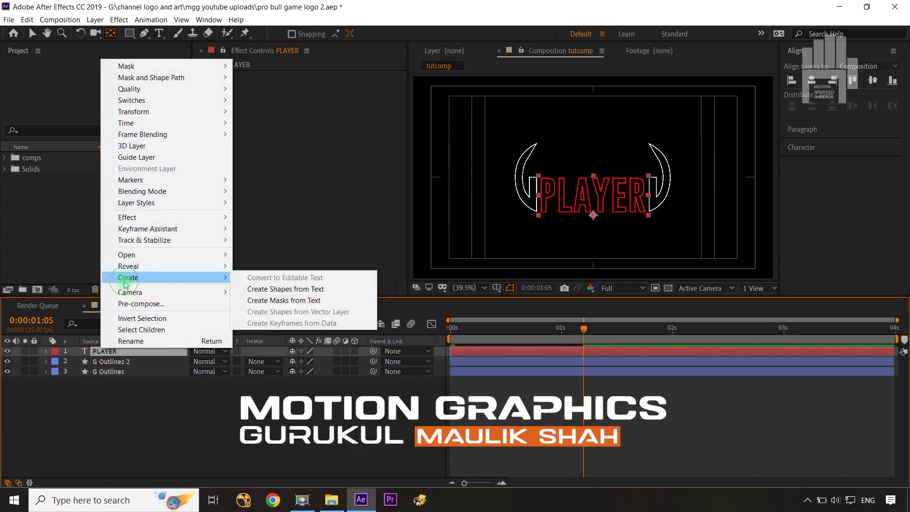
click(284, 290)
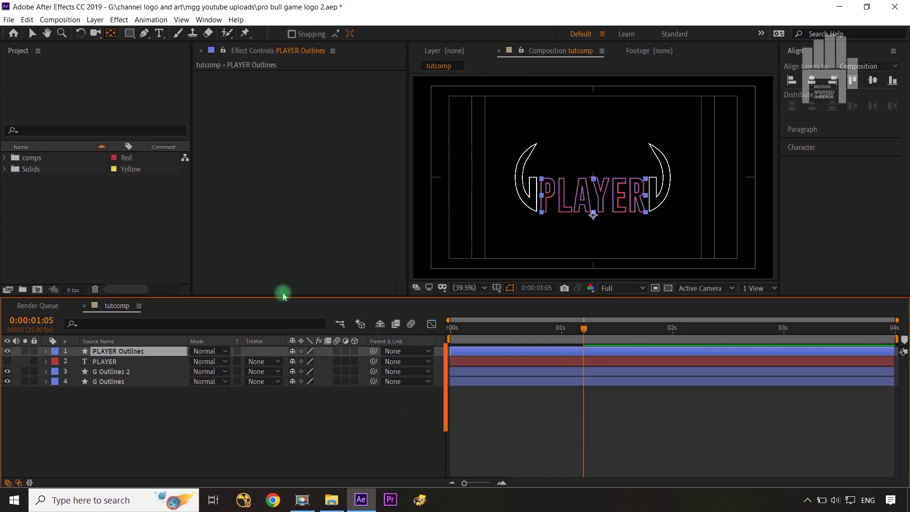
- Add a Trim Paths operator to the contents of the PLAYER Outlines shape layer
click(47, 351)
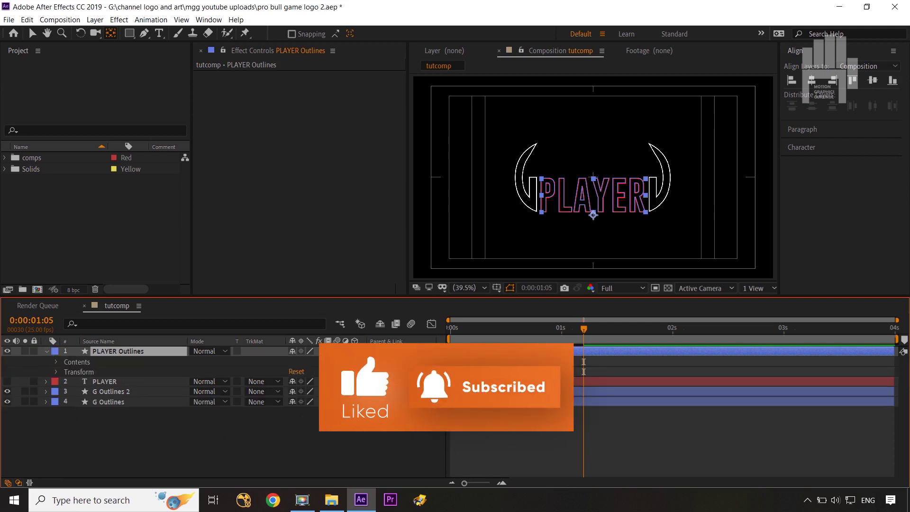
click(361, 362)
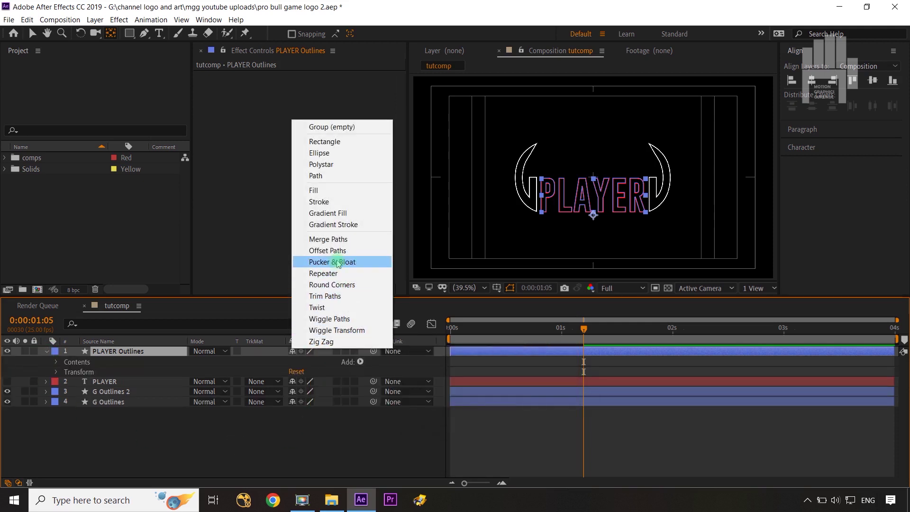
click(325, 296)
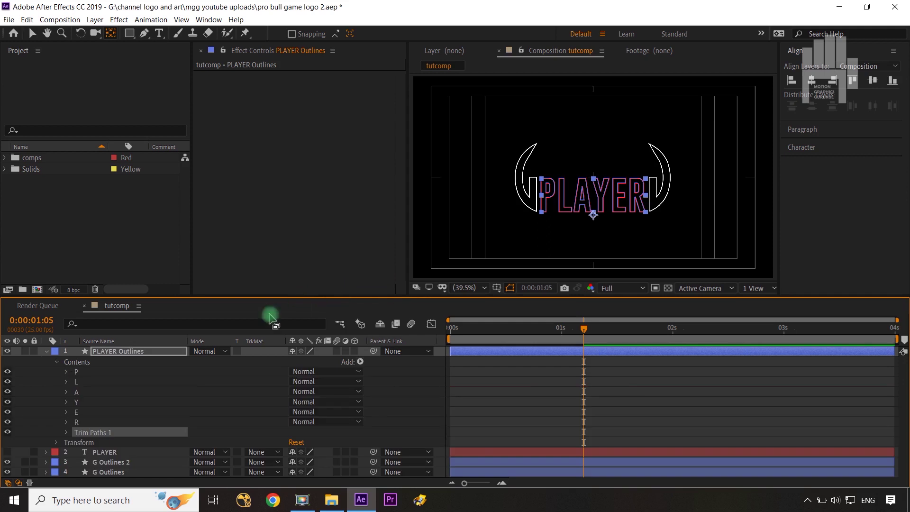
- Set the Trim Paths End of the PLAYER Outlines layer to 0%
click(67, 433)
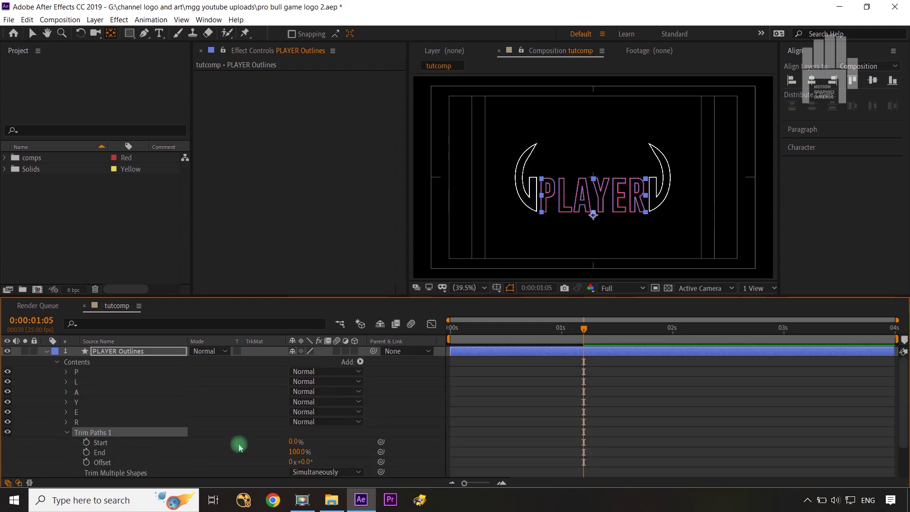
drag(296, 456, 186, 455)
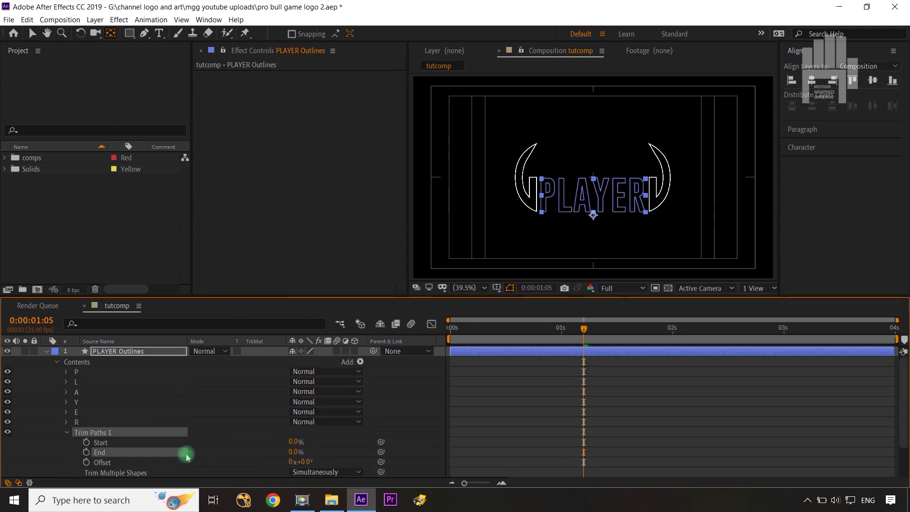
click(417, 431)
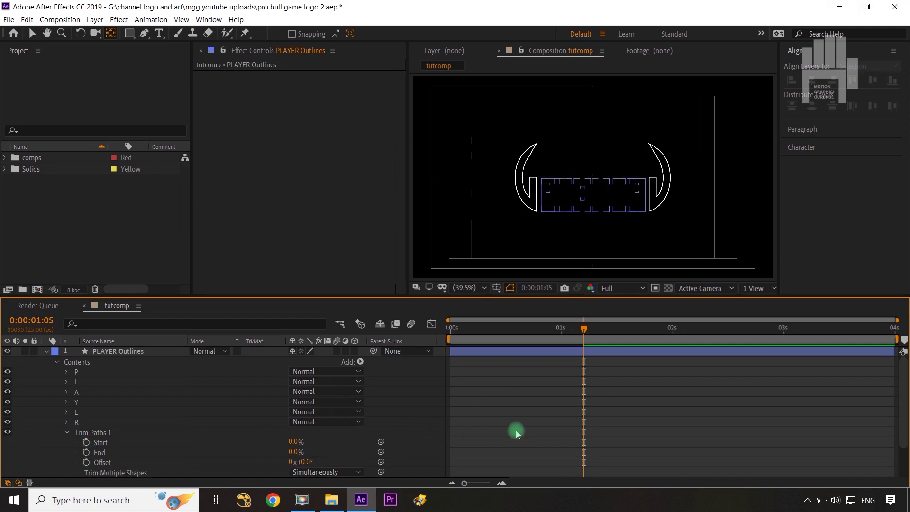
- Show the G Outlines layers' Position keyframes for reference and keyframe PLAYER's Trim Paths Start at 0% at 0:00:00:10
scroll(529, 423, down, 2)
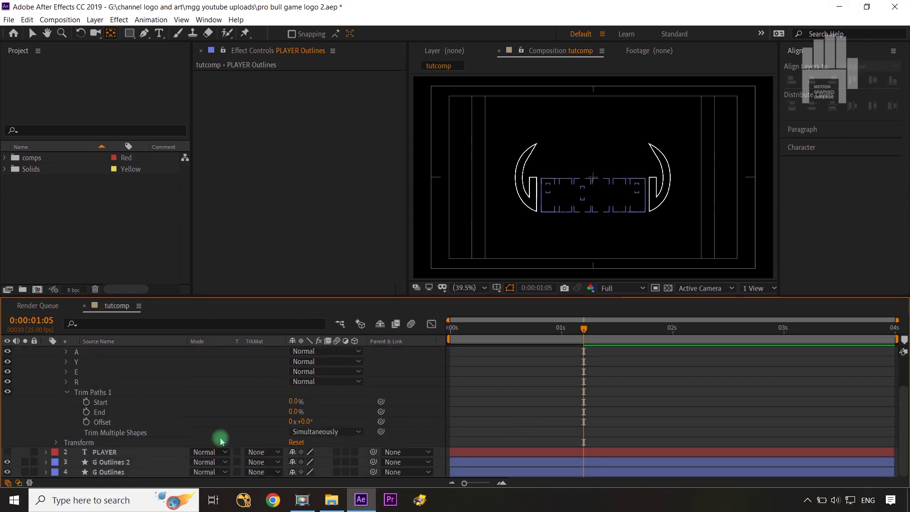
click(114, 462)
shift+click(128, 472)
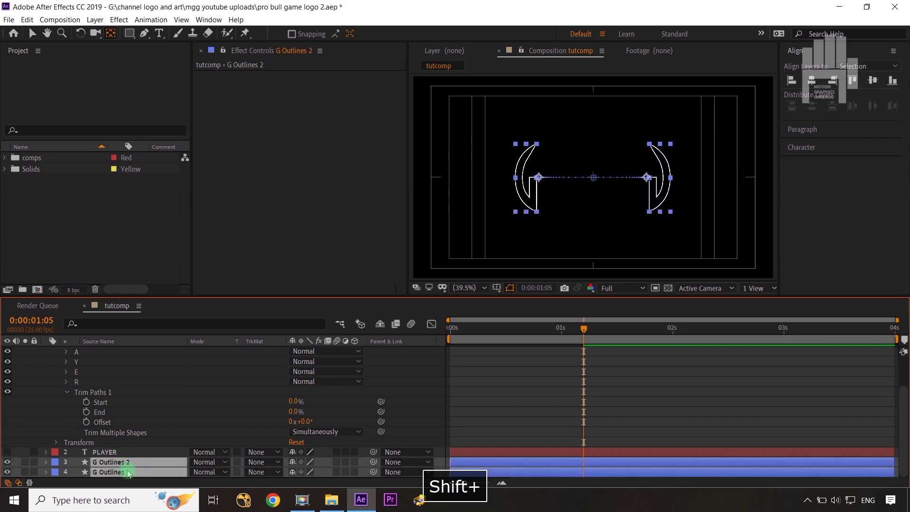
key(u)
scroll(251, 436, down, 1)
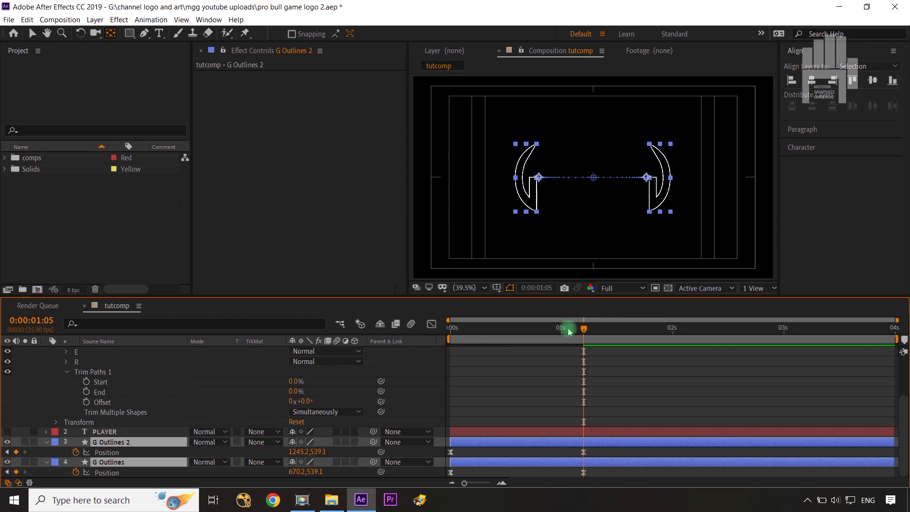
drag(578, 335, 430, 344)
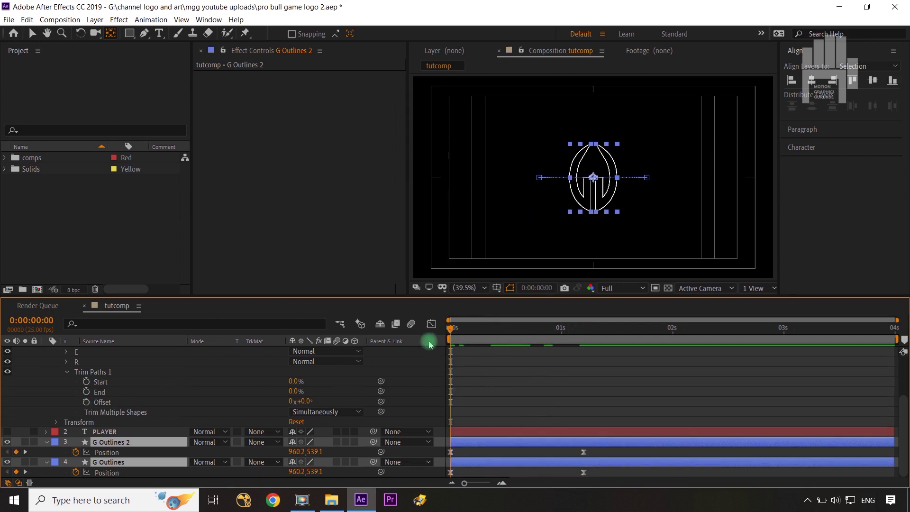
key(shift+Page_Down)
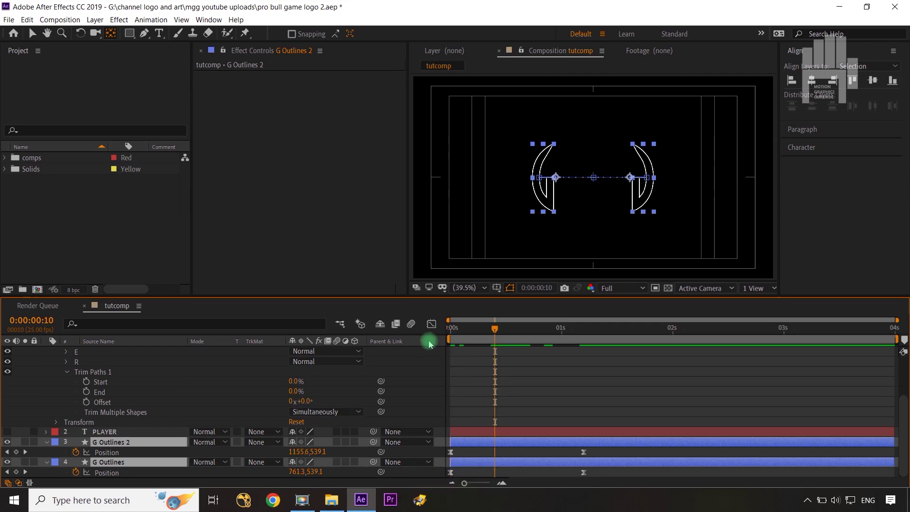
scroll(224, 367, up, 3)
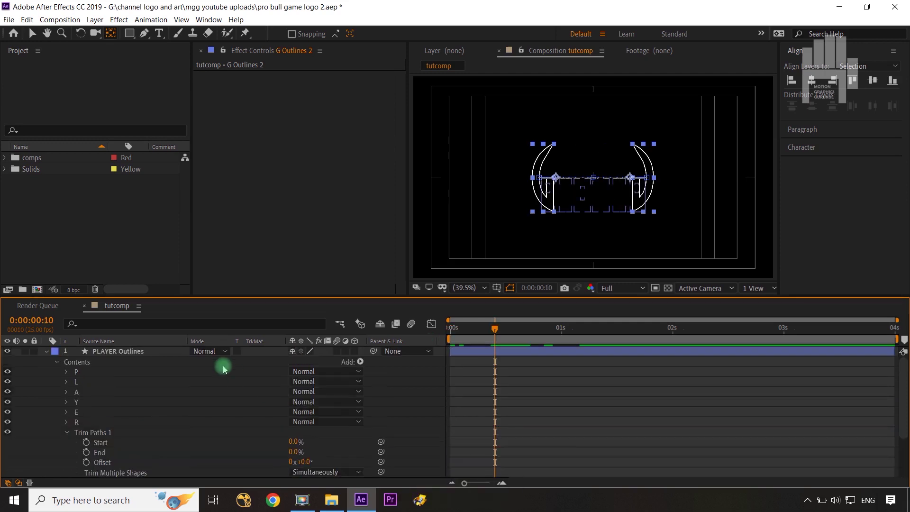
click(86, 442)
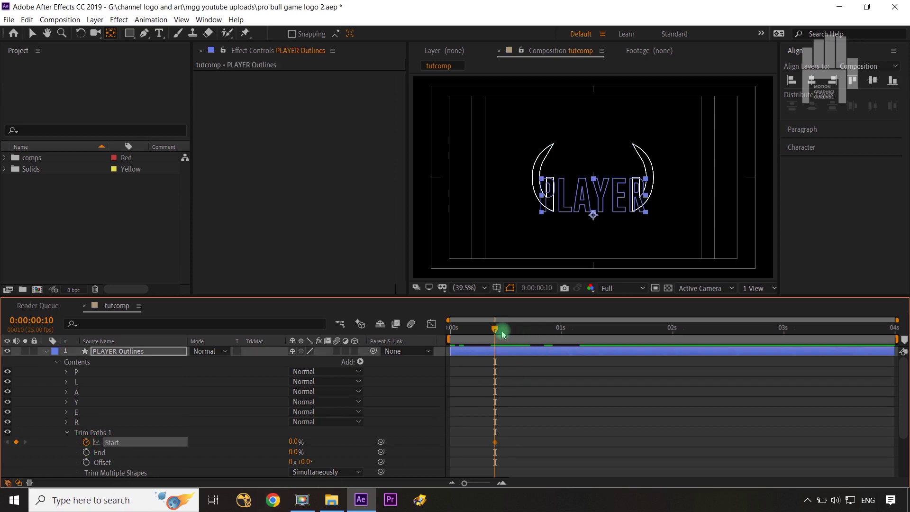
- Keyframe the Trim Paths Start of PLAYER Outlines at 100% at 0:00:01:05
key(shift+Page_Down)
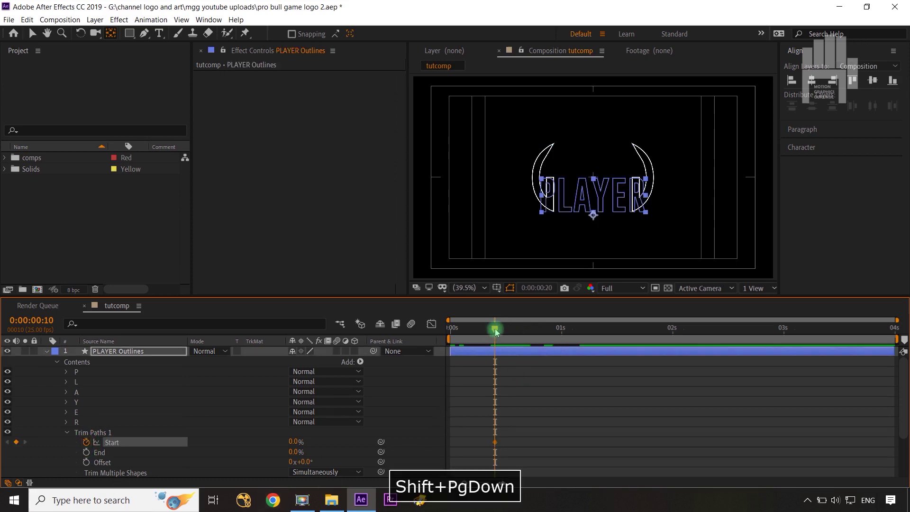
key(shift+Page_Down)
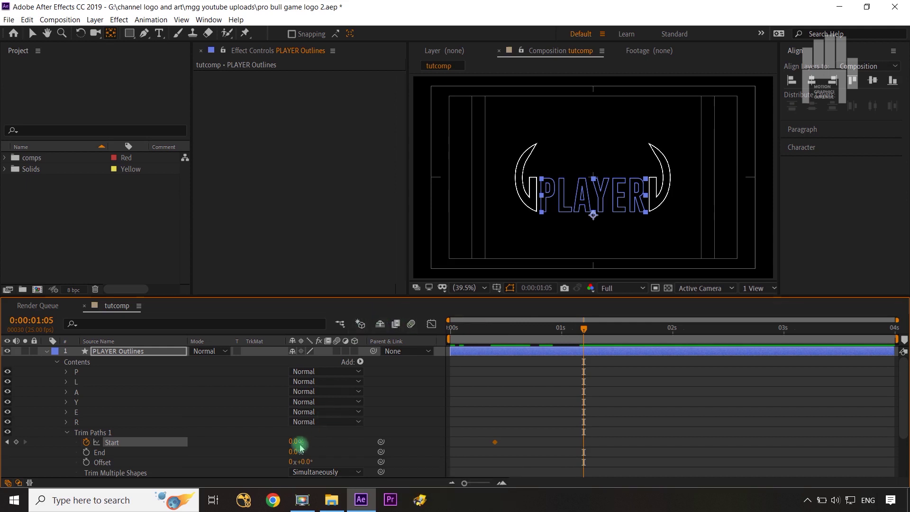
drag(294, 444, 341, 436)
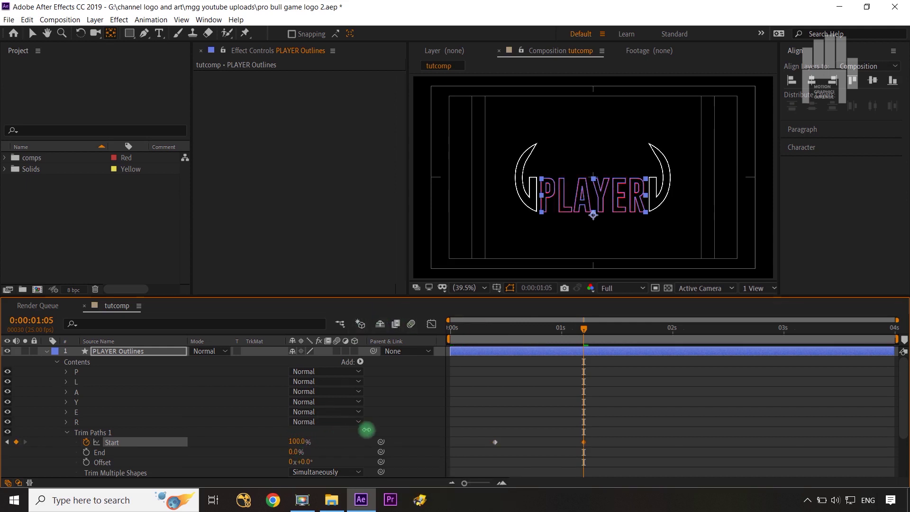
- Easy Ease both Trim Paths Start keyframes and lengthen the first one's outgoing ease to about halfway in the speed graph
drag(619, 429, 485, 464)
key(F9)
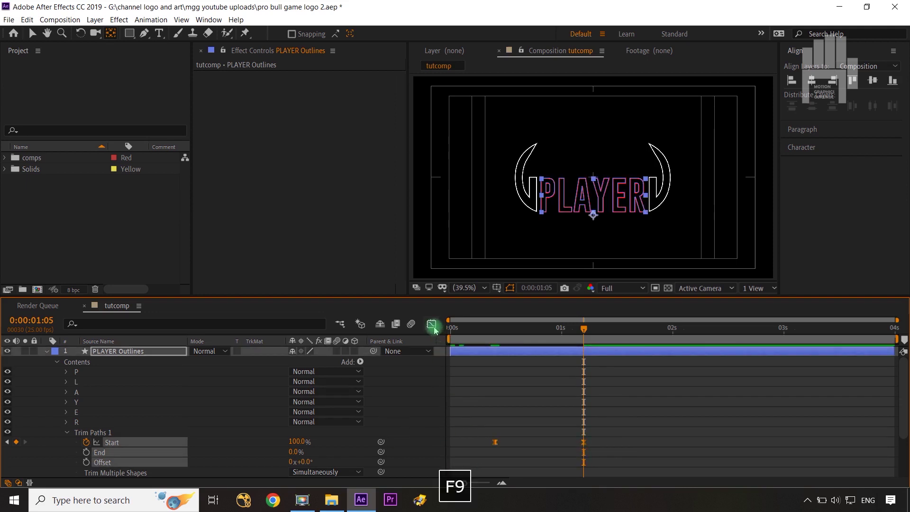
click(432, 326)
drag(644, 417, 571, 437)
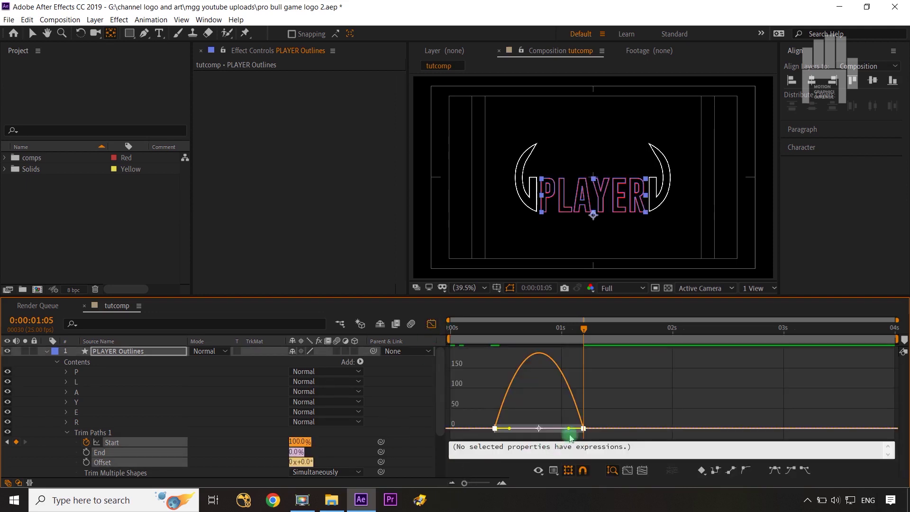
drag(510, 431, 538, 431)
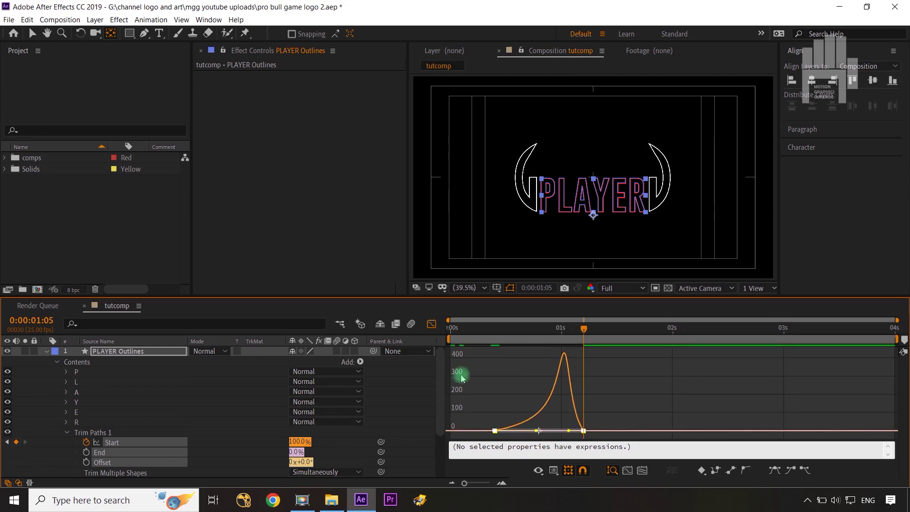
click(432, 327)
click(421, 397)
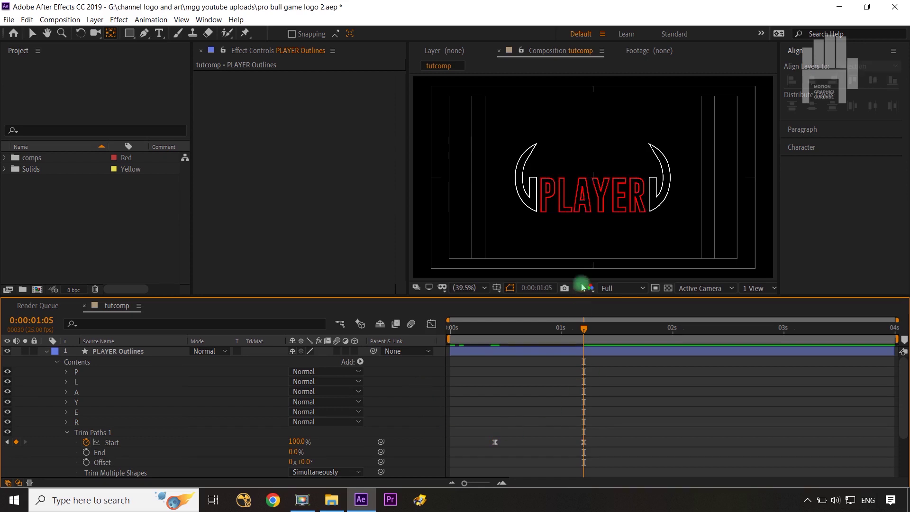
- Shorten the work area to end just after the final keyframes and return to the first frame
click(437, 303)
click(578, 328)
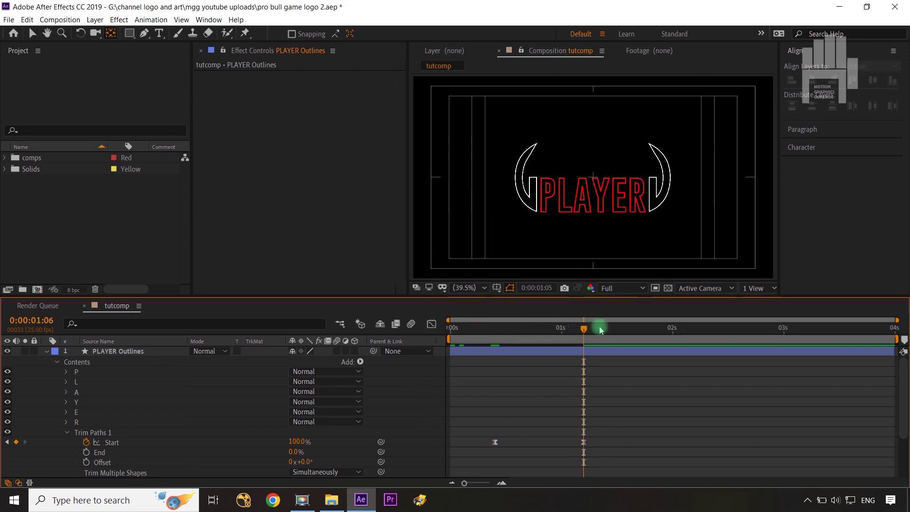
drag(600, 330, 390, 354)
key(n)
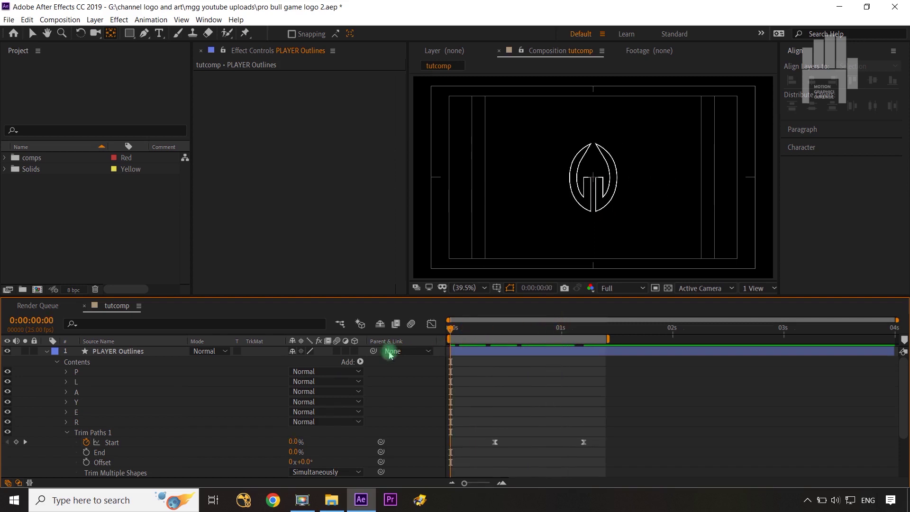
- Scrub the animation from the first frame to 0:00:01:09 and collapse the properties of all open layers
click(34, 372)
click(46, 354)
click(215, 435)
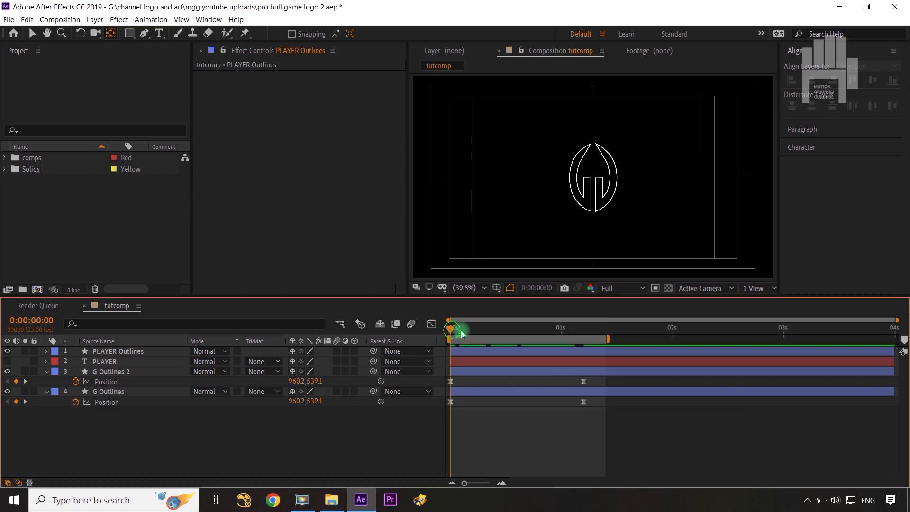
drag(462, 333, 604, 334)
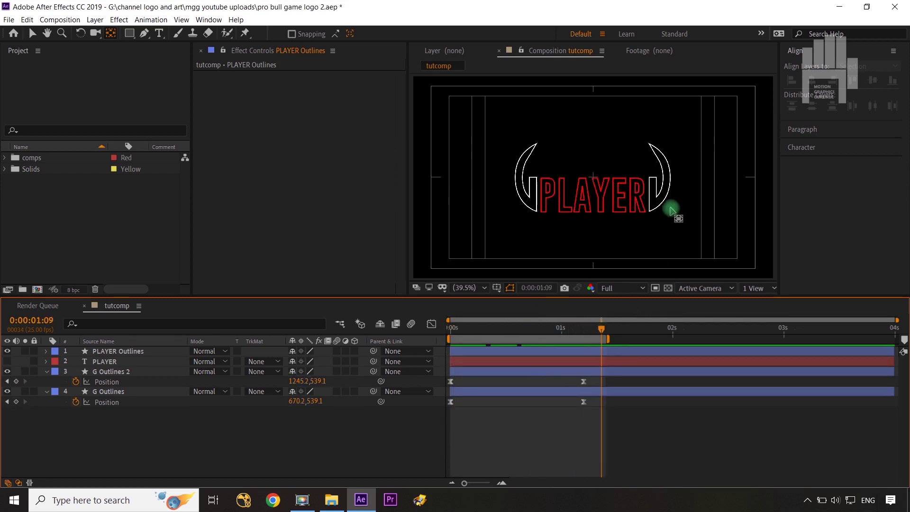
click(618, 164)
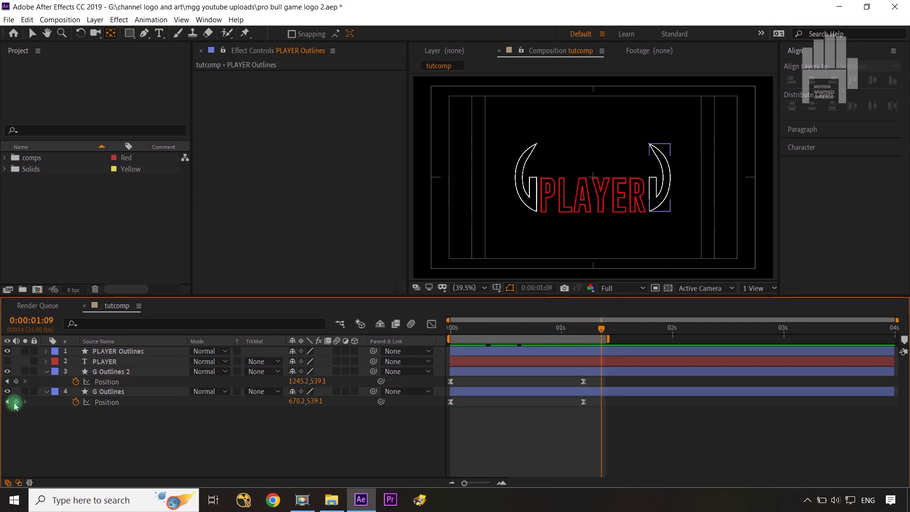
click(46, 373)
click(49, 385)
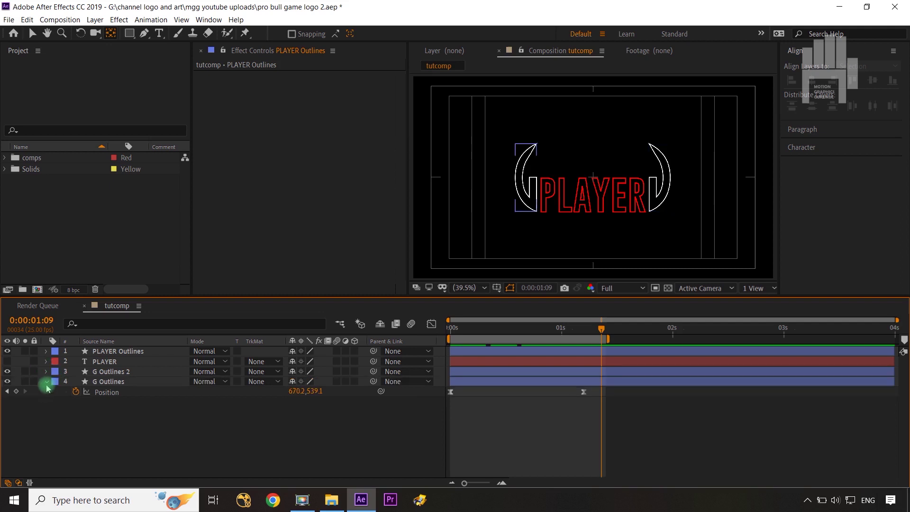
click(46, 384)
click(111, 437)
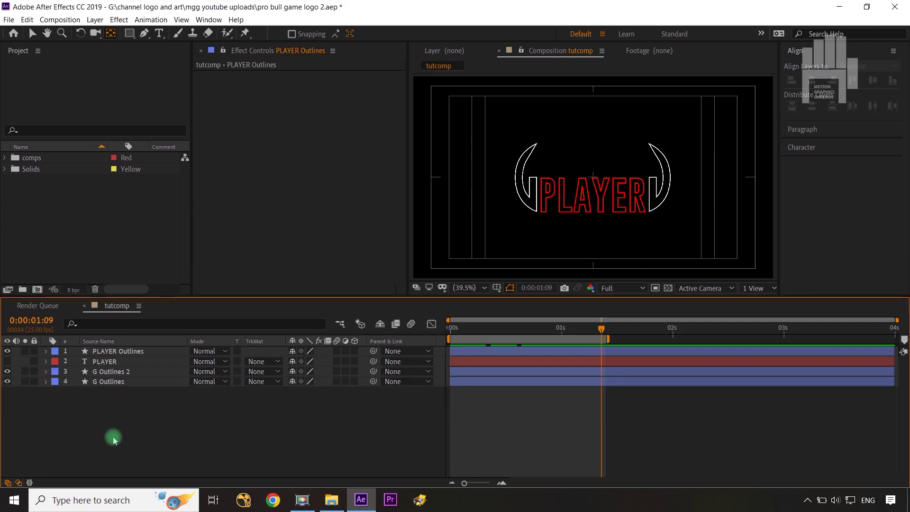
- Delete the PLAYER text layer and extend the work area to the end of the composition
click(109, 352)
click(106, 362)
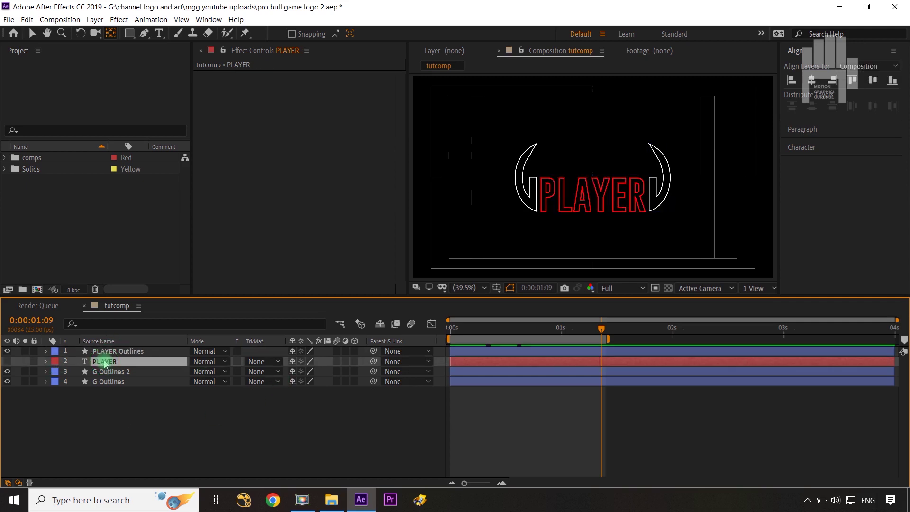
key(Delete)
click(673, 330)
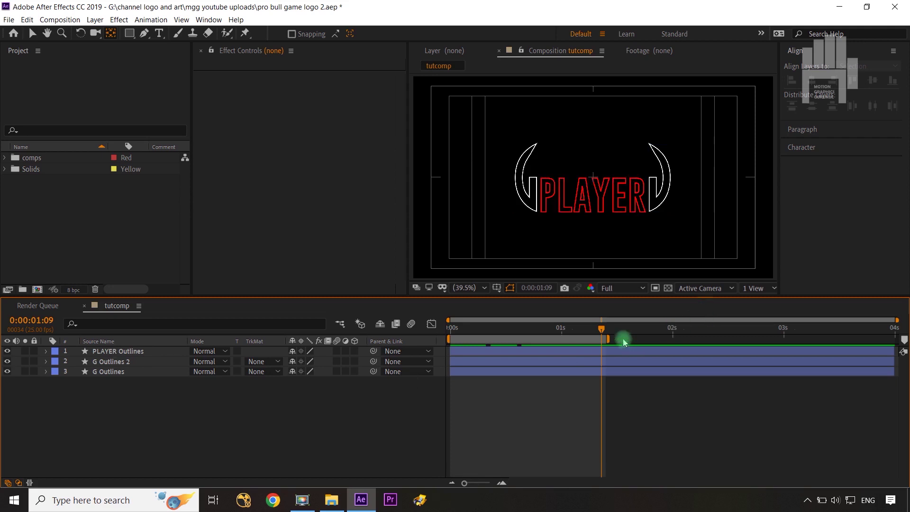
drag(608, 338, 905, 339)
- Move all keyframes of PLAYER Outlines and both G Outlines layers later together, placing the final ones at 0:00:03:00
click(110, 352)
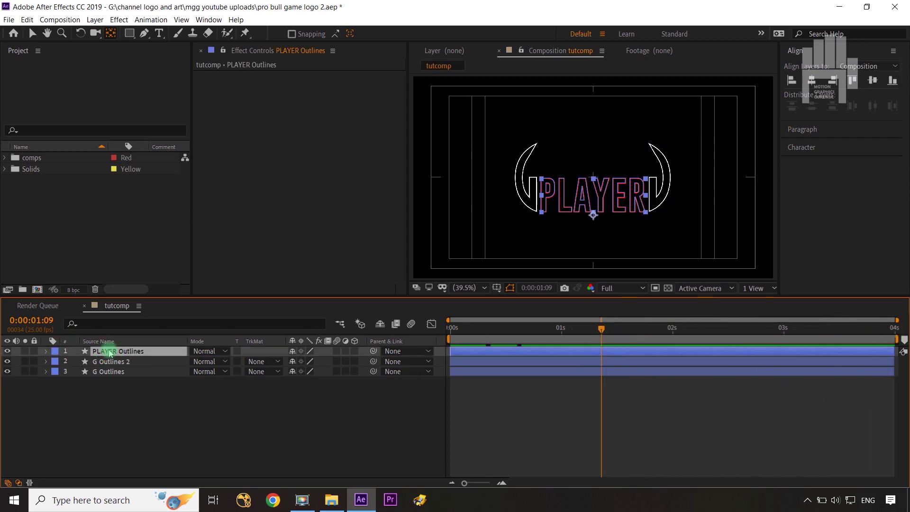
shift+click(112, 372)
key(u)
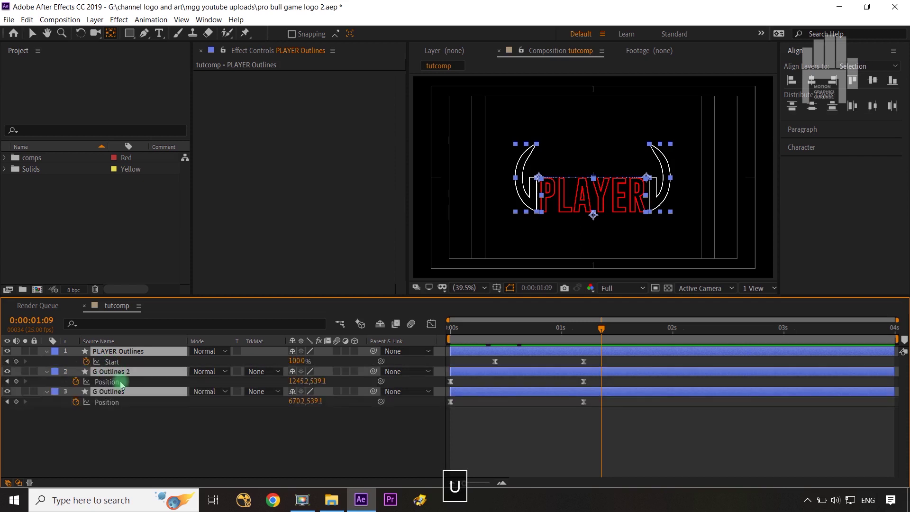
drag(613, 358, 445, 423)
drag(583, 364, 782, 368)
click(572, 383)
- Return to the first frame with the layers collapsed and make all three outline layers 3D
drag(602, 329, 420, 345)
click(38, 373)
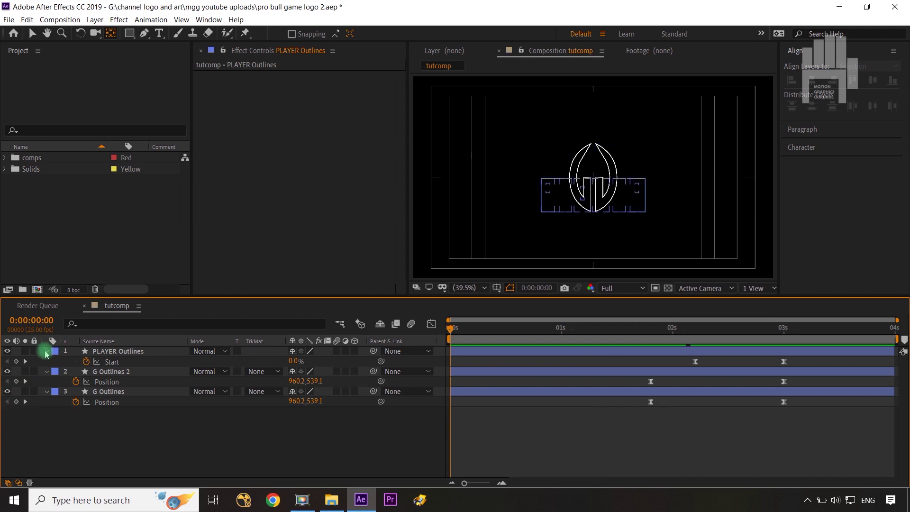
click(46, 351)
click(45, 362)
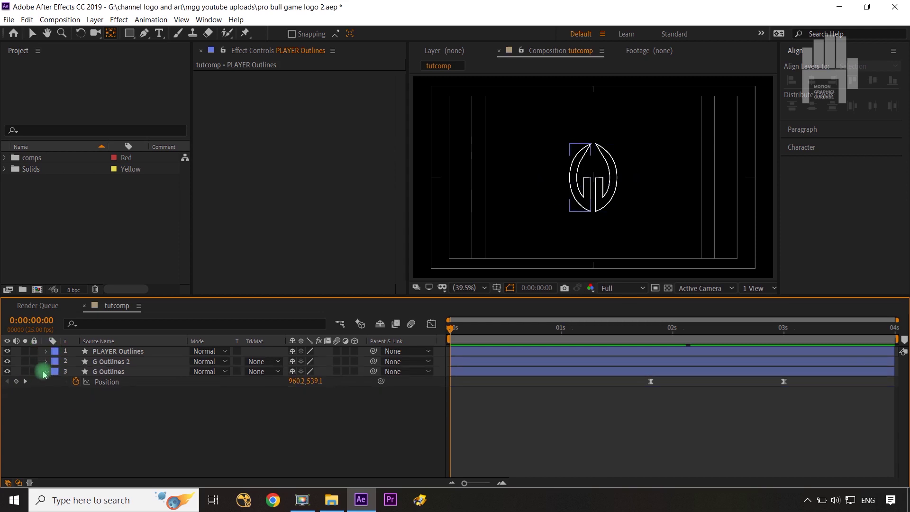
drag(354, 351, 355, 371)
- Add a 35mm Two-Node Camera named Camera 1 to the composition
right_click(274, 442)
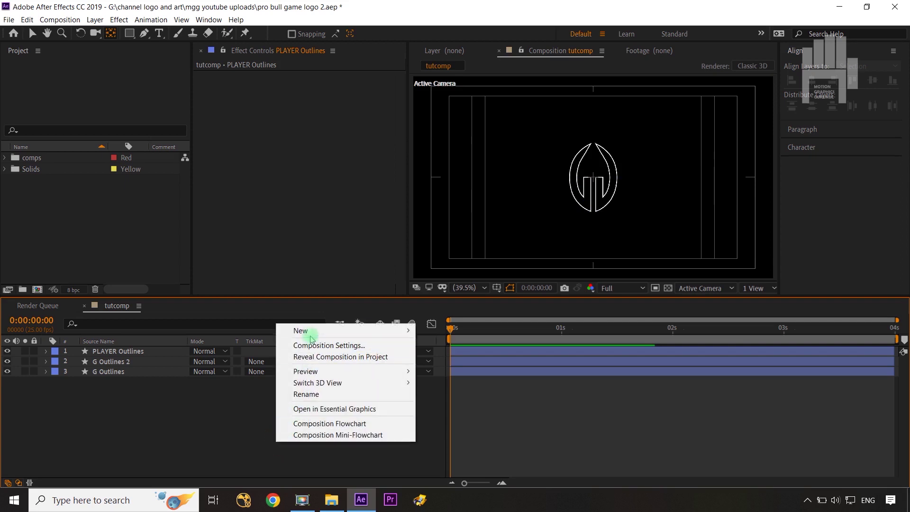
mouse_move(312, 334)
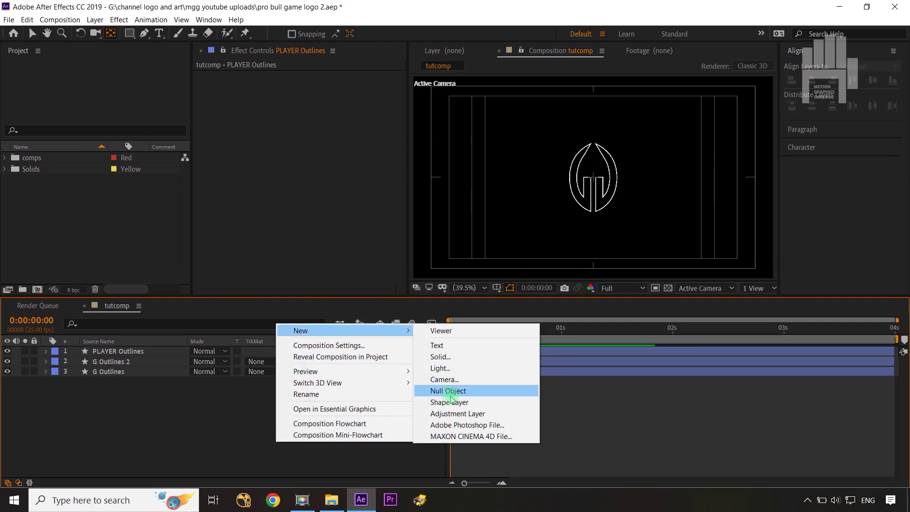
click(446, 379)
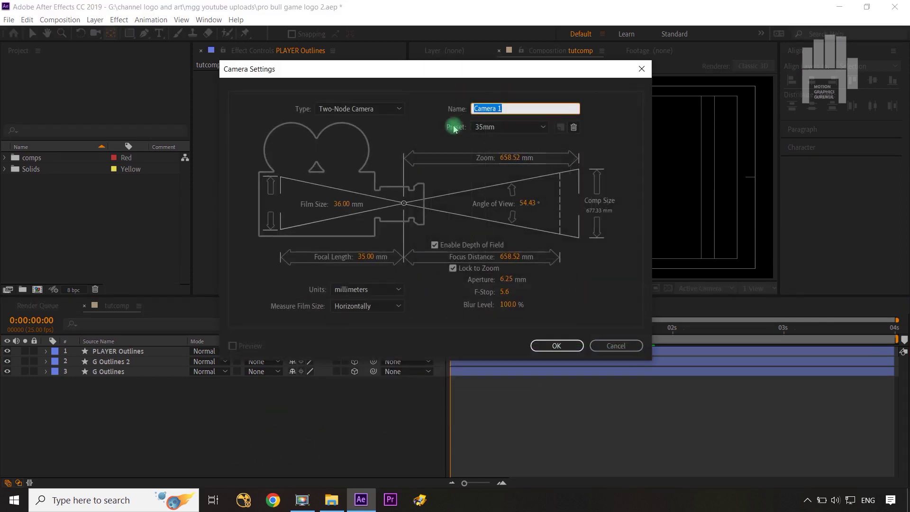
click(553, 346)
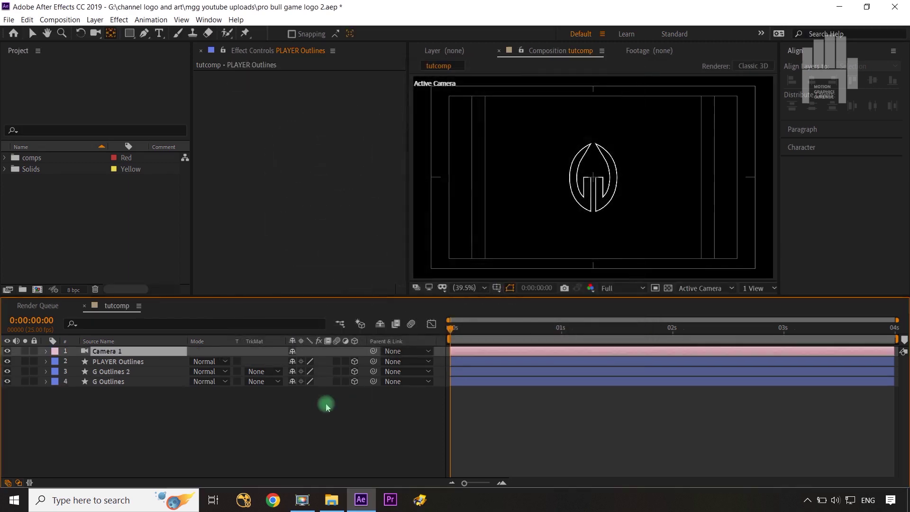
click(112, 382)
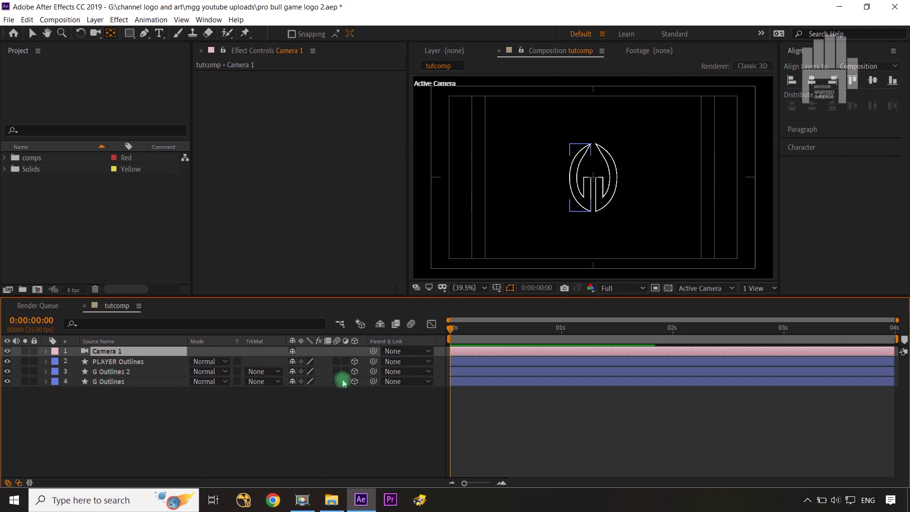
- Switch to the Selection tool
click(532, 194)
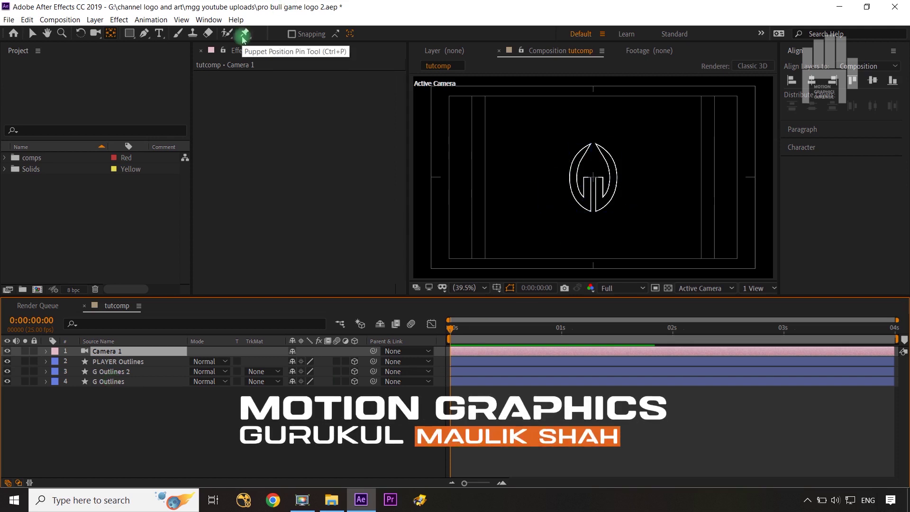
key(v)
click(654, 193)
click(596, 197)
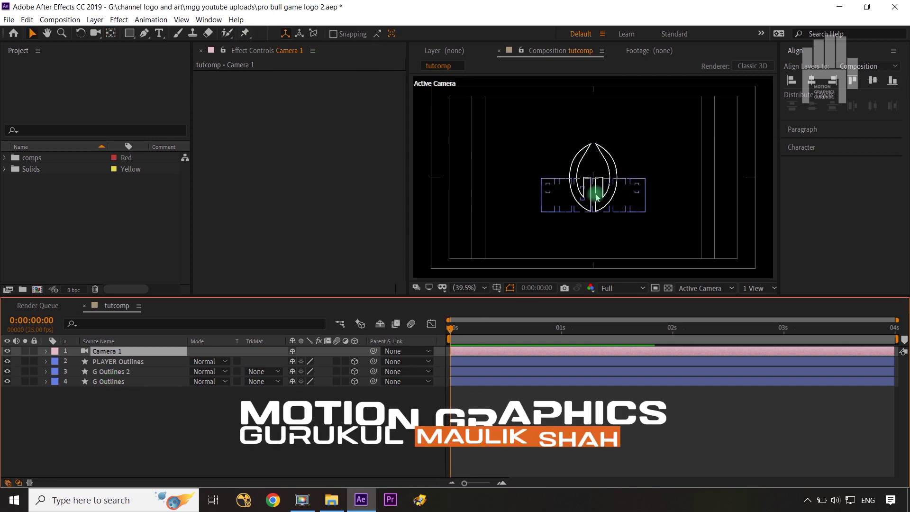
click(541, 126)
click(585, 157)
click(593, 187)
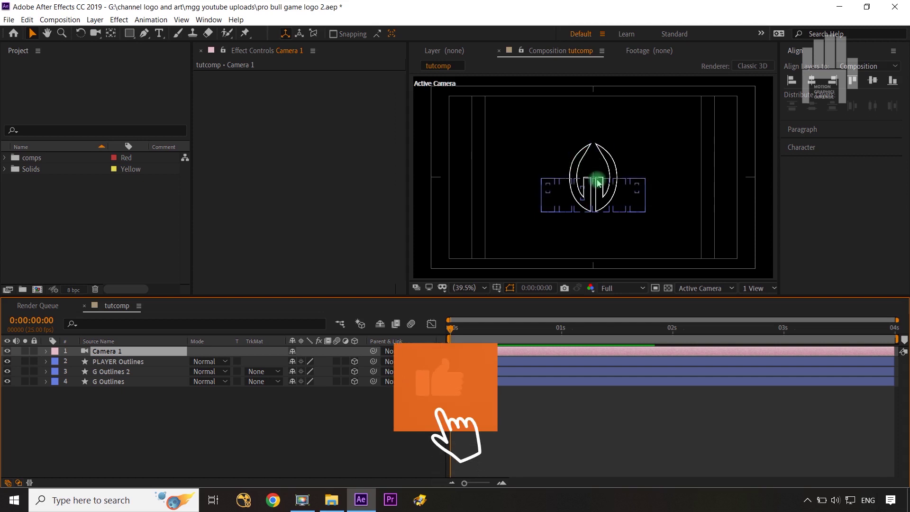
click(583, 156)
click(605, 193)
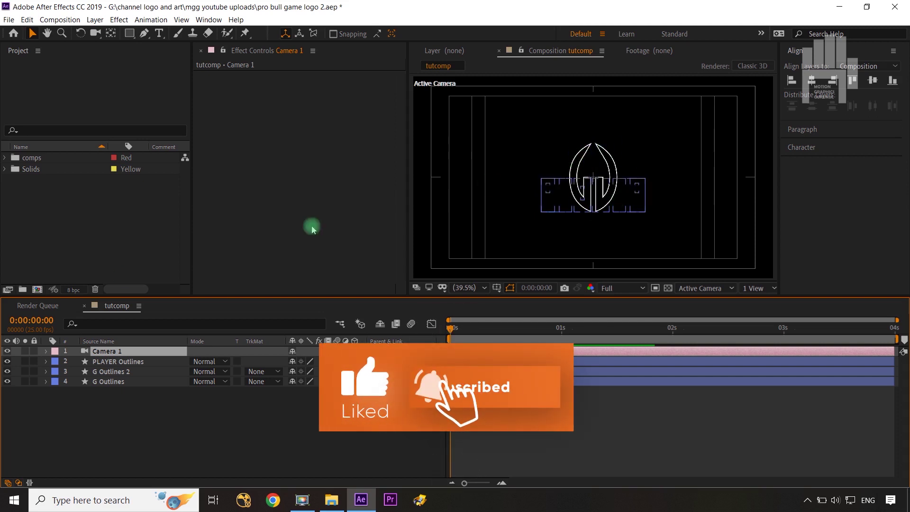
- Duplicate both G Outlines layers and move the two copies below the originals in the layer stack
click(108, 383)
ctrl+click(108, 374)
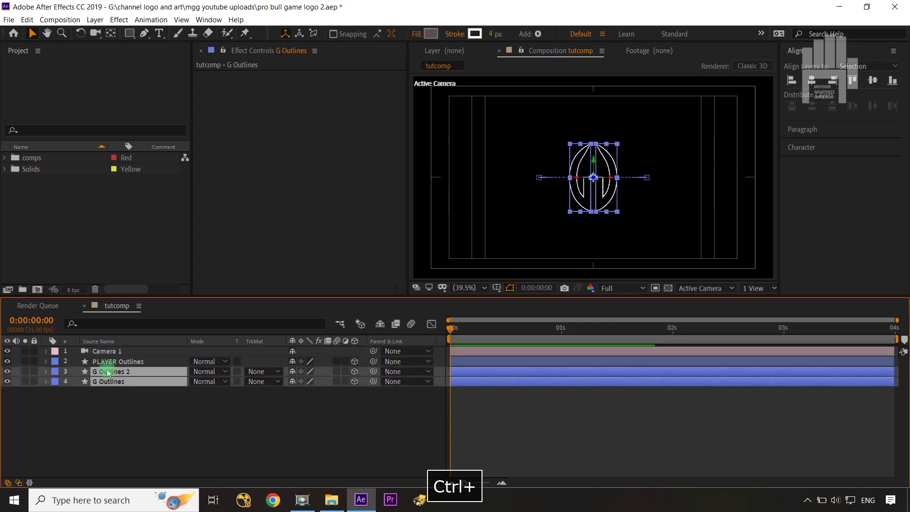
key(ctrl+d)
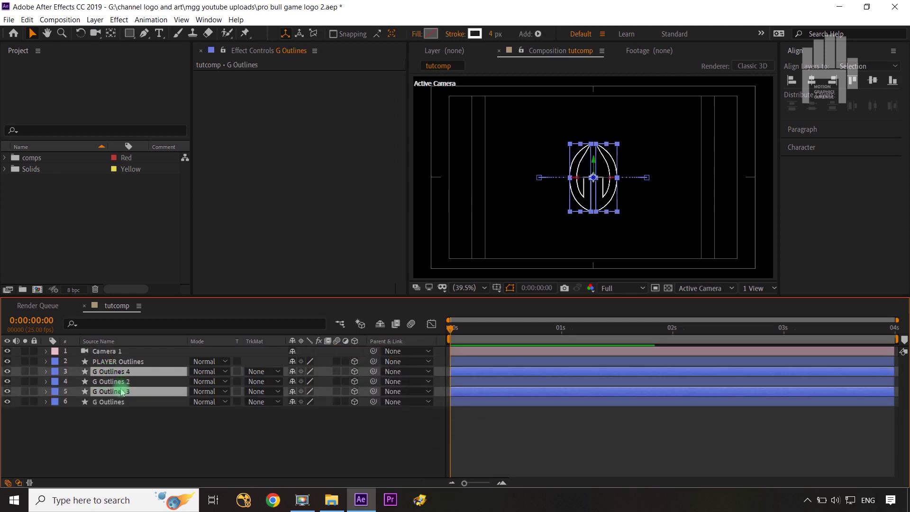
drag(122, 406, 129, 437)
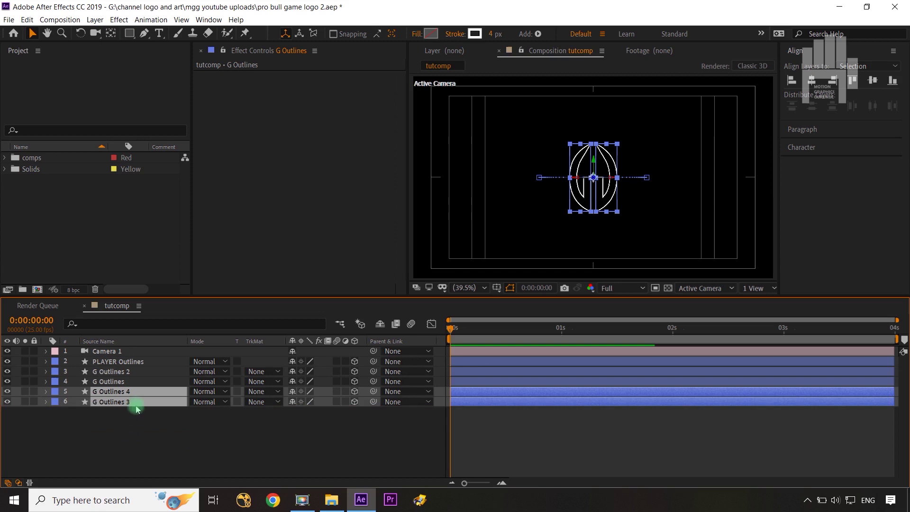
- Set the label colour of the two duplicated G Outlines layers to orange and that of PLAYER Outlines to purple
click(55, 397)
click(80, 332)
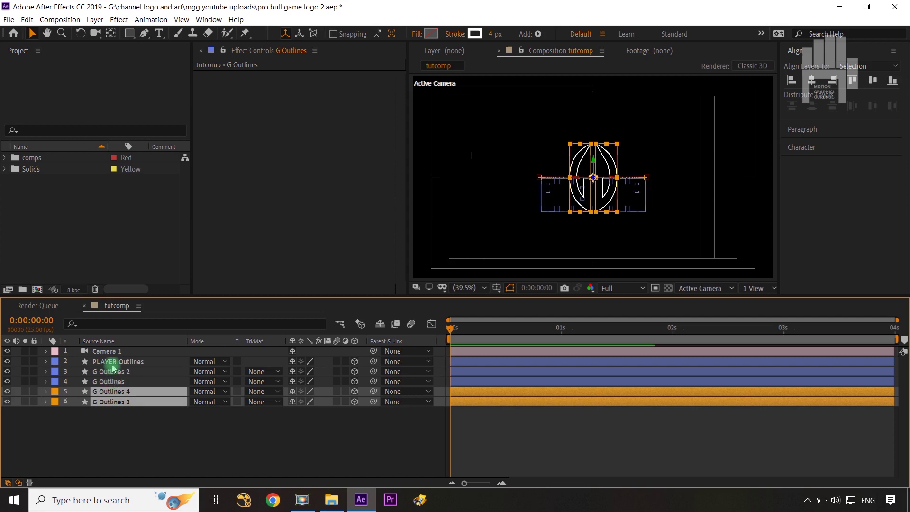
click(112, 437)
click(107, 391)
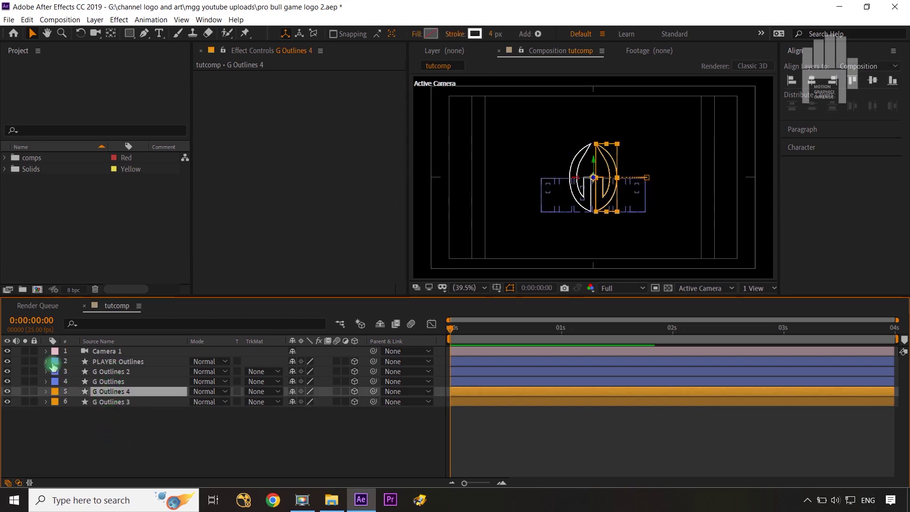
click(54, 365)
click(72, 297)
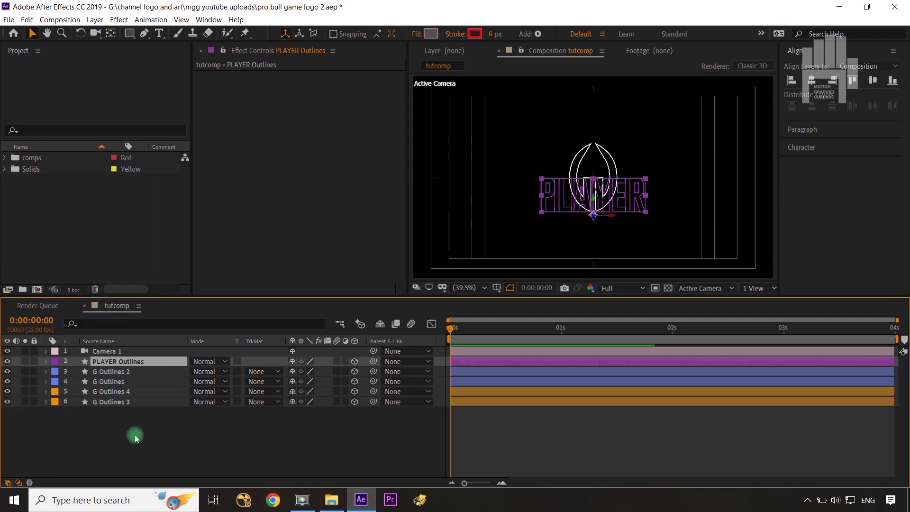
- Apply Fast Box Blur to the G Outlines 4 layer with a Blur Radius of 41, judging it at 0:00:02:06
click(135, 437)
click(120, 391)
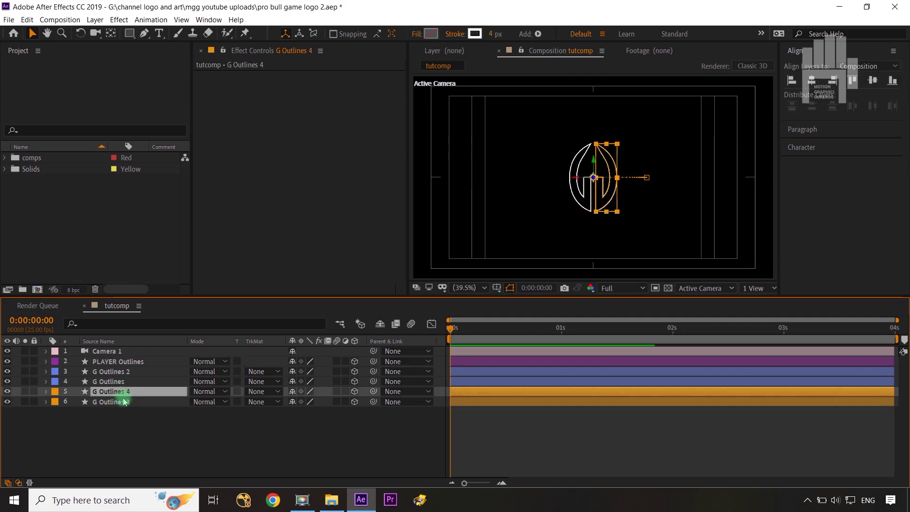
click(119, 19)
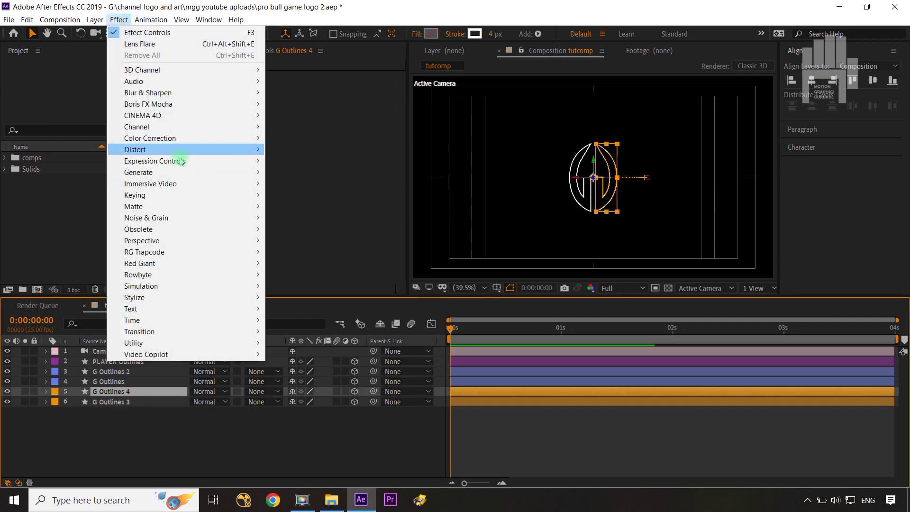
mouse_move(163, 97)
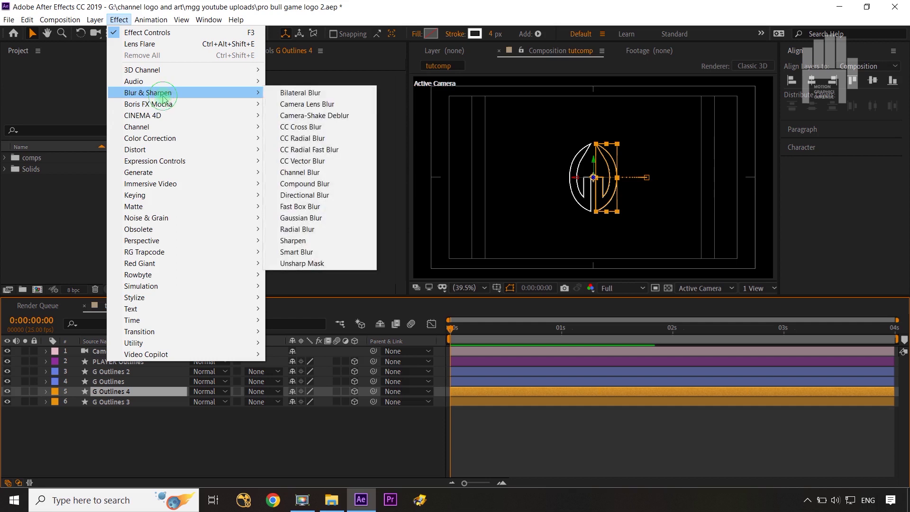
click(316, 207)
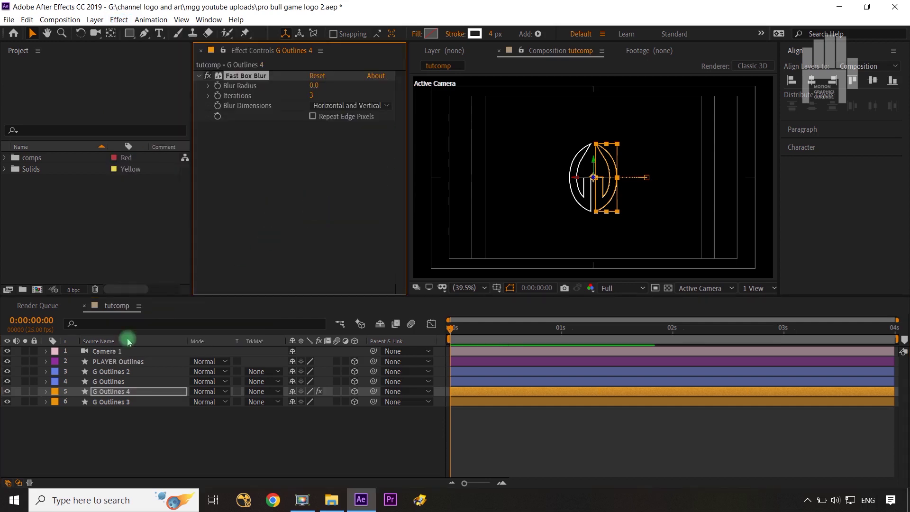
drag(311, 90, 369, 85)
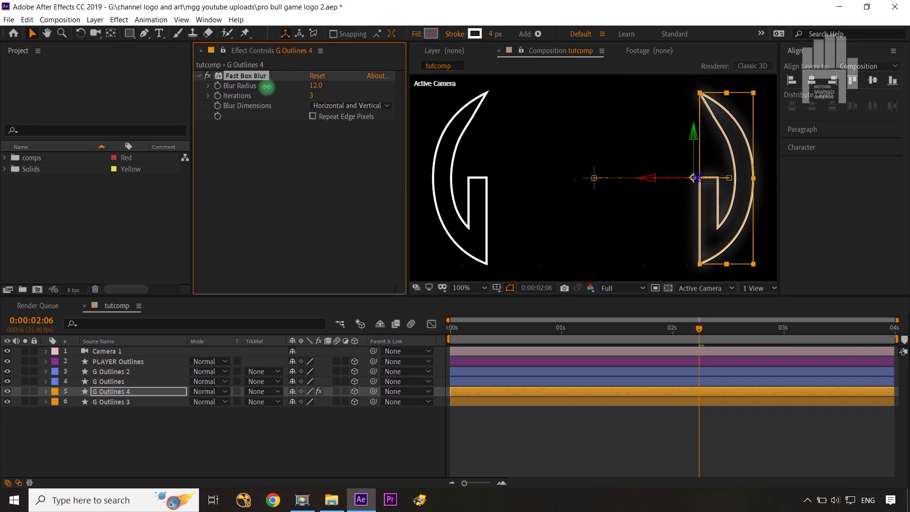
drag(266, 86, 286, 85)
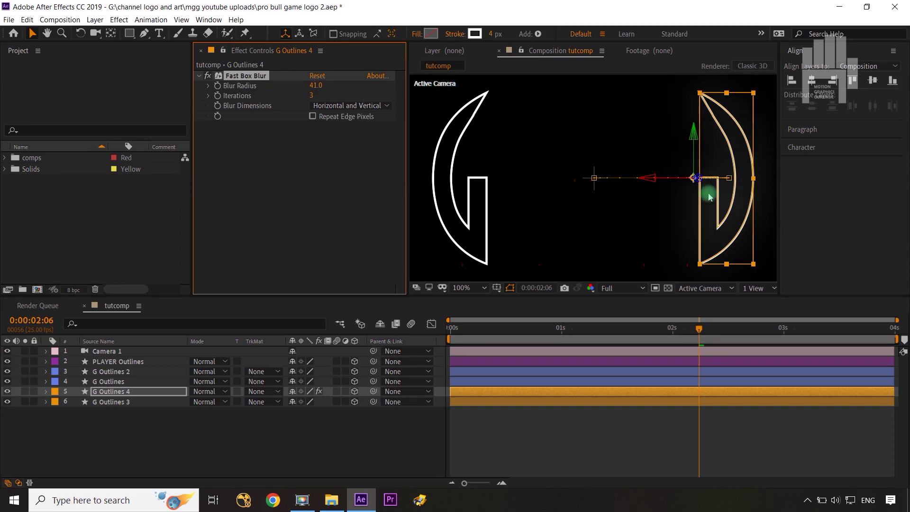
click(392, 429)
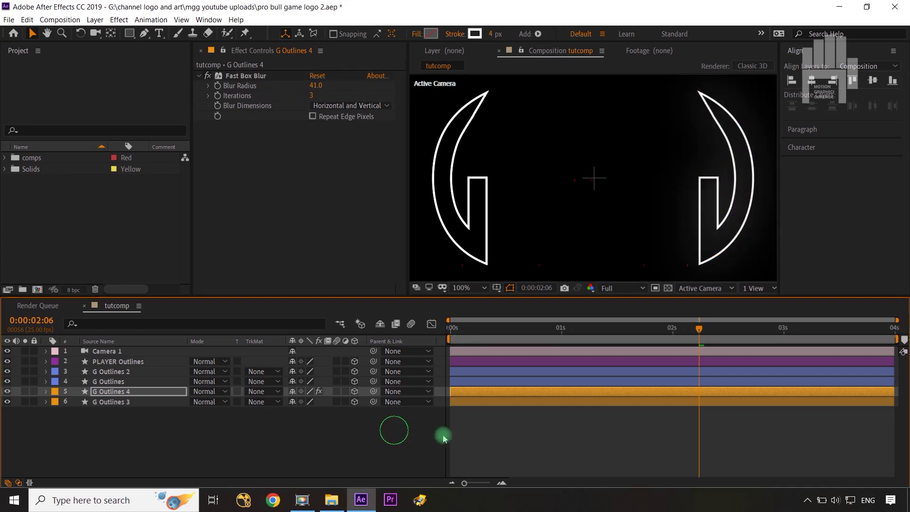
click(8, 445)
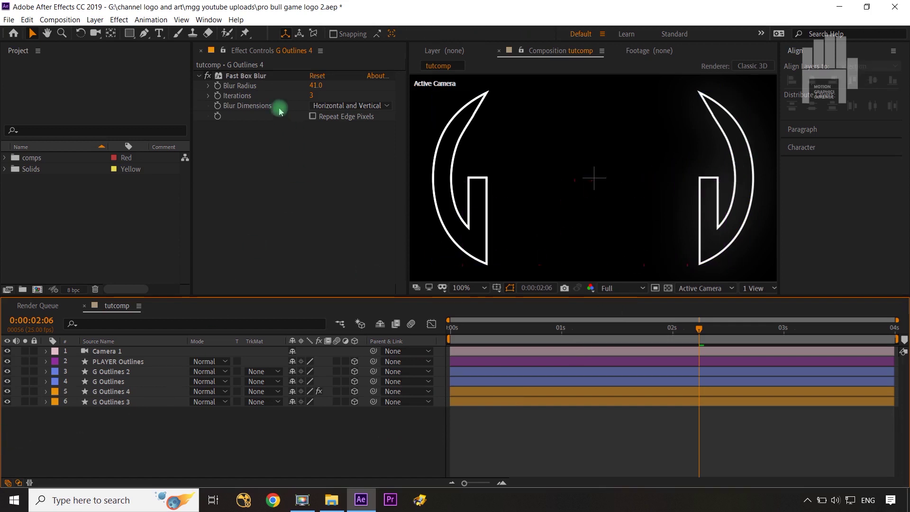
- Copy the Fast Box Blur effect from G Outlines 4 onto G Outlines 3
click(247, 78)
key(ctrl+c)
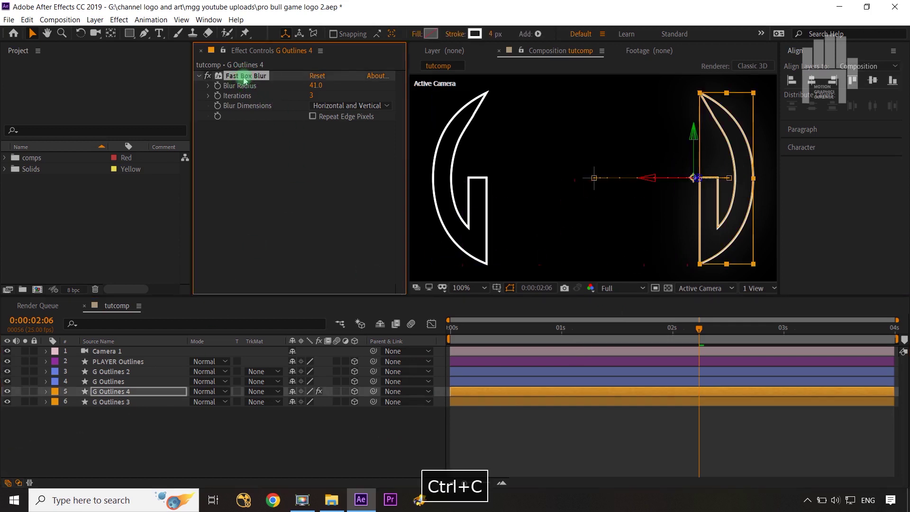
click(141, 396)
click(122, 402)
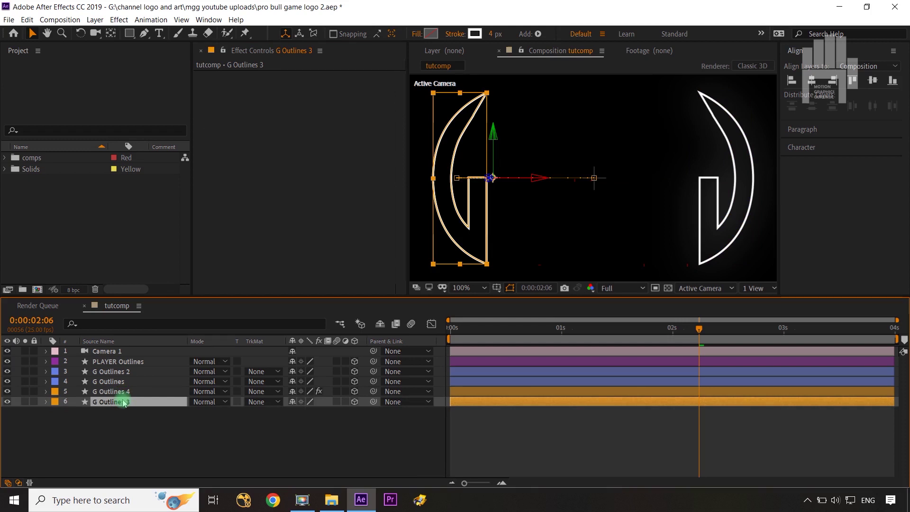
key(ctrl+v)
click(287, 455)
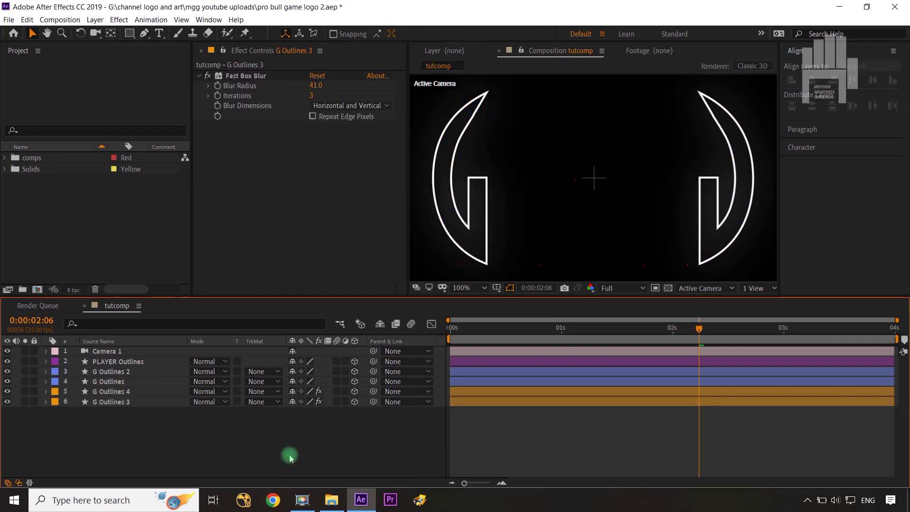
key(shift+slash)
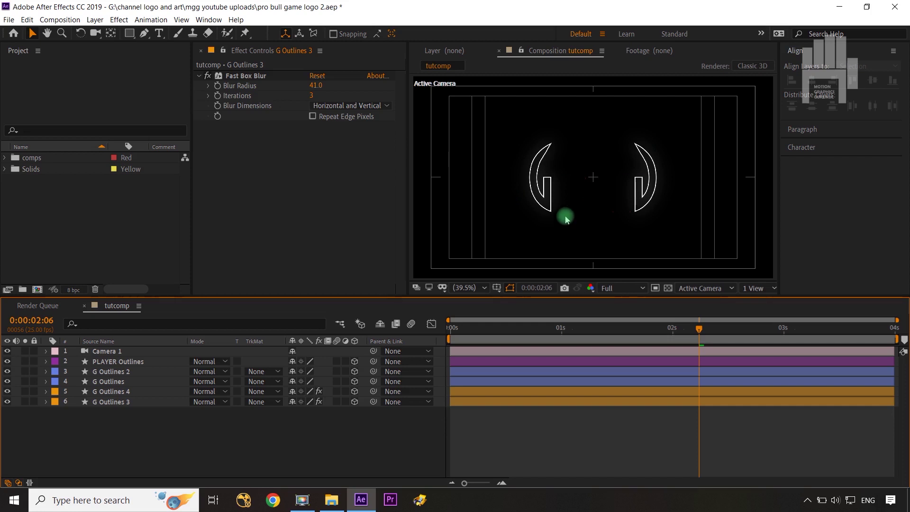
click(121, 401)
click(108, 77)
click(119, 20)
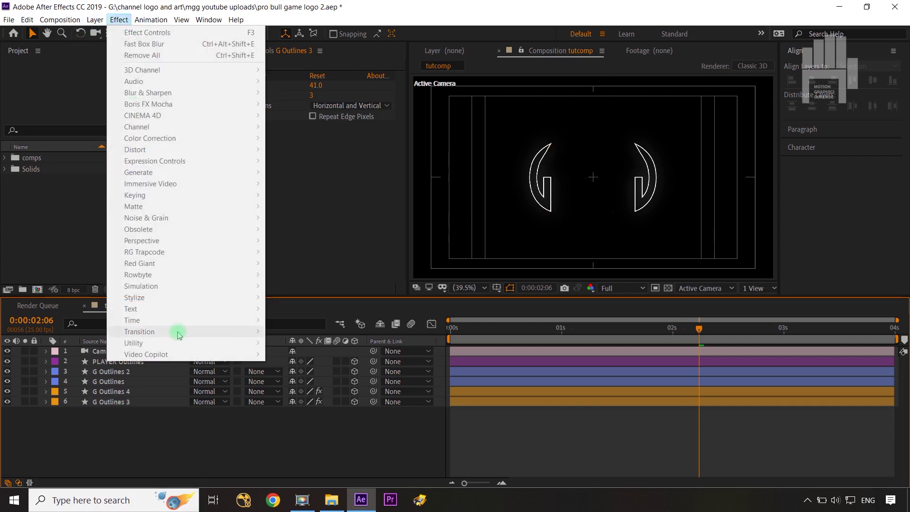
click(122, 425)
- Add a Stylize Glow effect to the G Outlines 4 layer, keeping its default settings
click(126, 392)
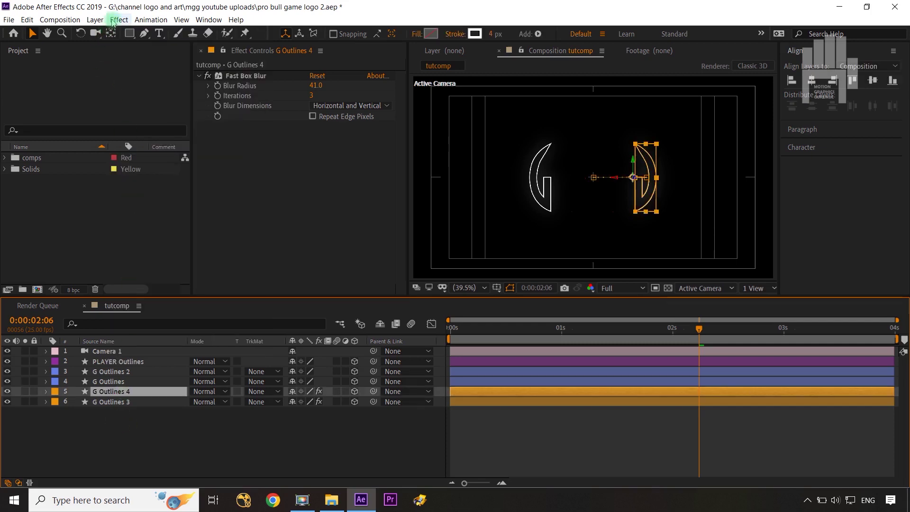
click(119, 19)
mouse_move(155, 298)
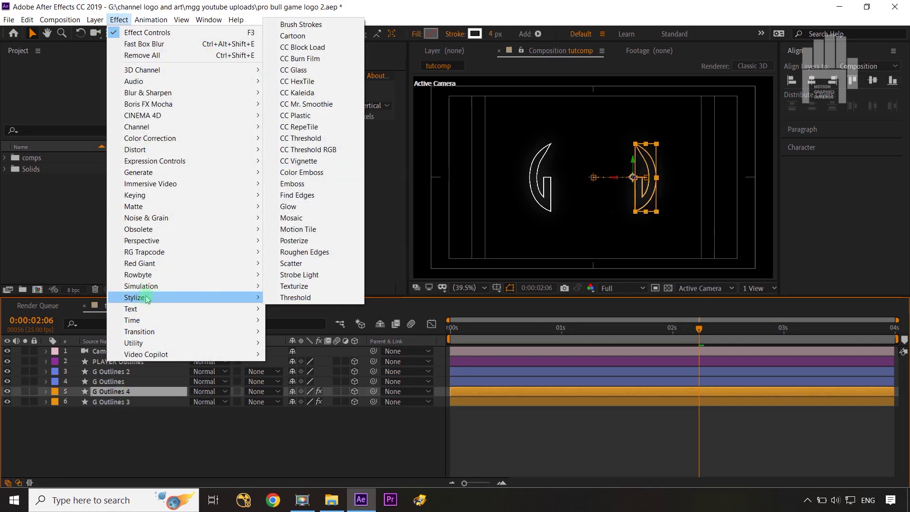
click(318, 207)
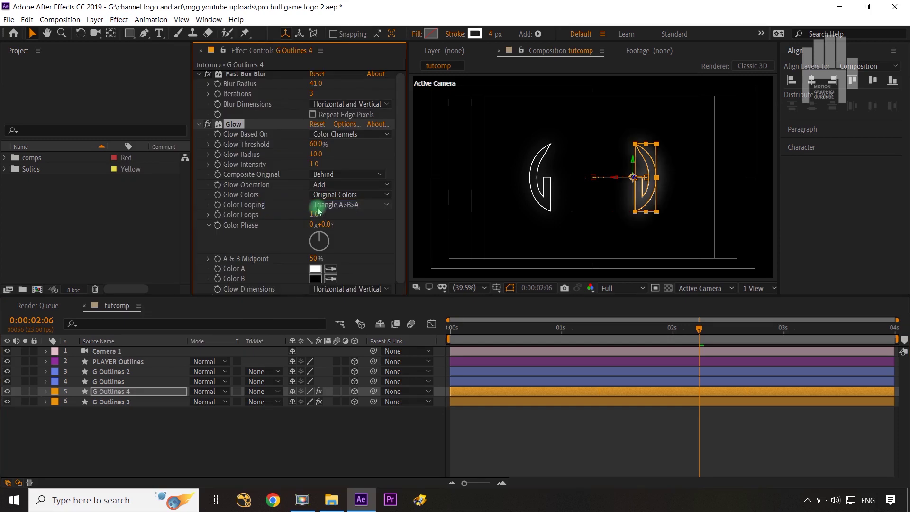
click(305, 451)
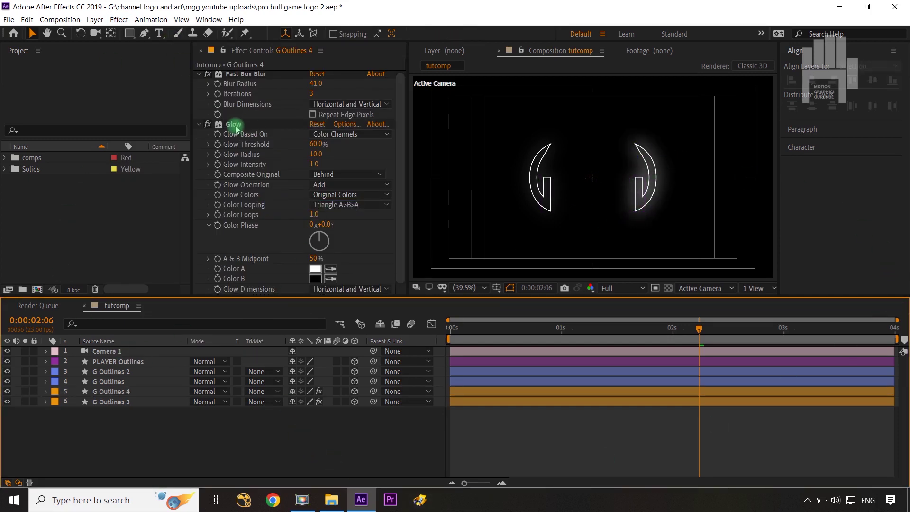
- Copy the Glow effect from G Outlines 4 onto G Outlines 3
click(234, 125)
key(ctrl+c)
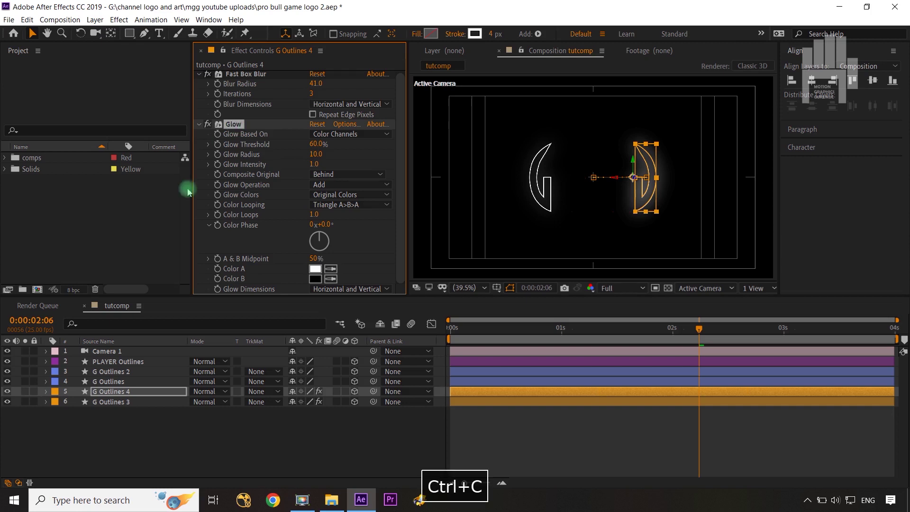
click(107, 404)
key(ctrl+v)
click(147, 453)
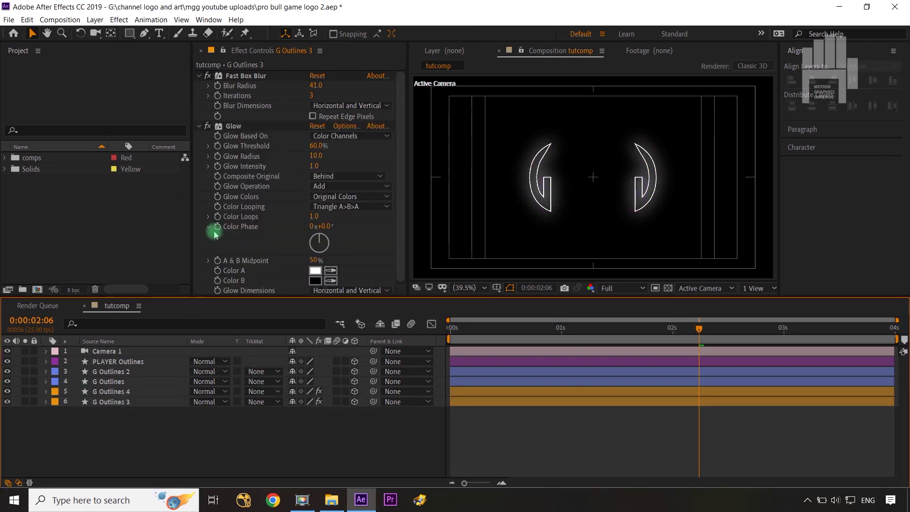
click(110, 382)
click(112, 373)
ctrl+click(109, 402)
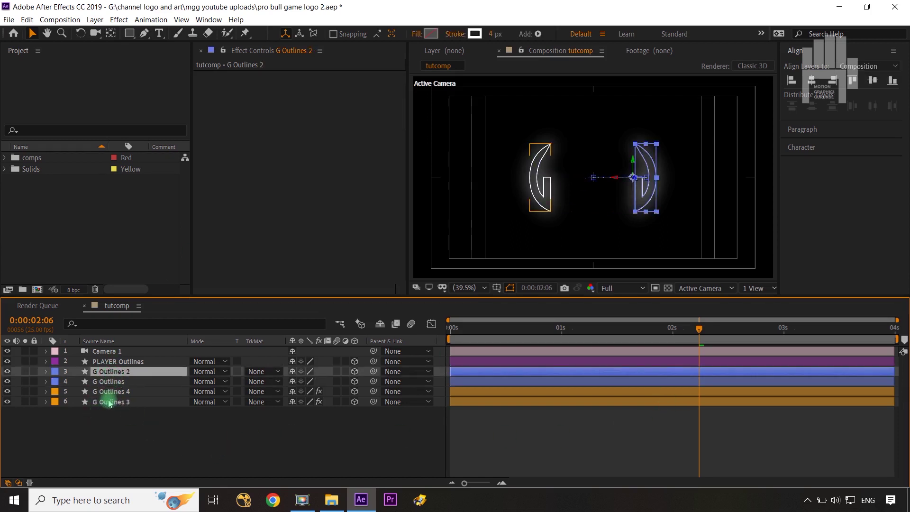
ctrl+click(110, 401)
click(152, 432)
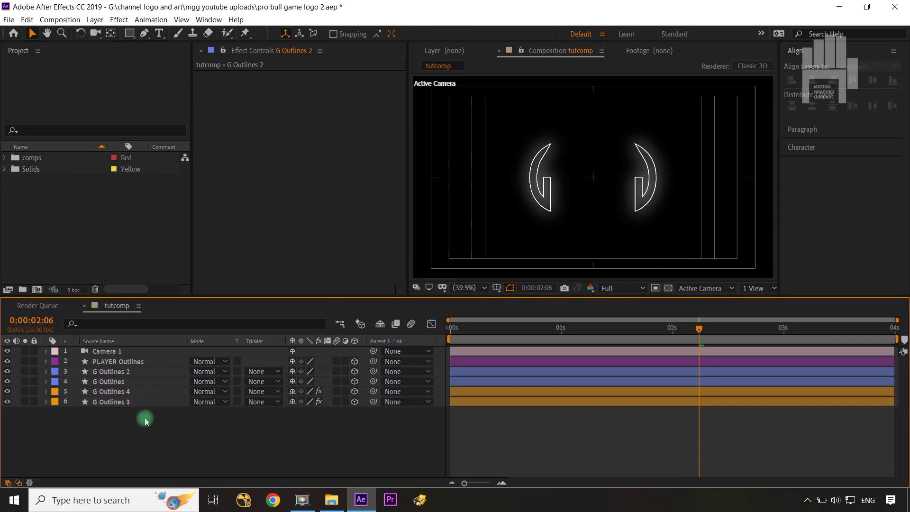
click(125, 402)
click(124, 391)
click(123, 402)
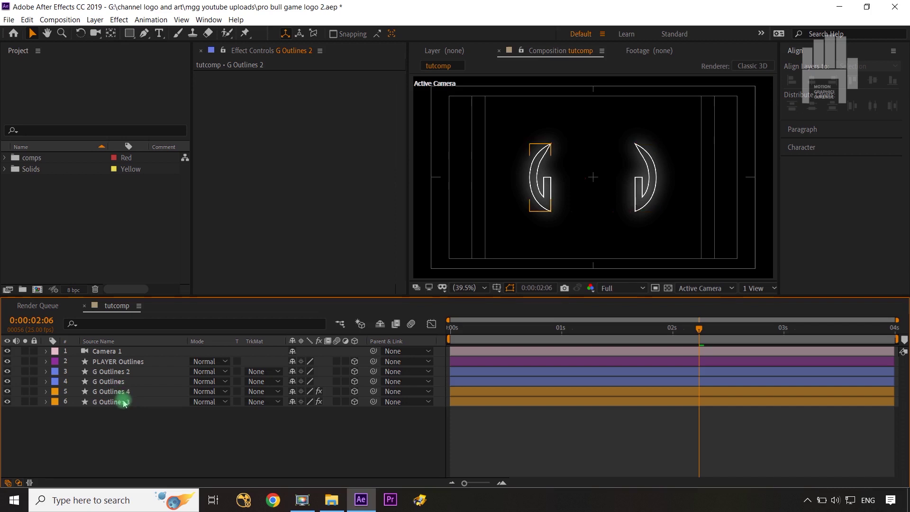
click(141, 427)
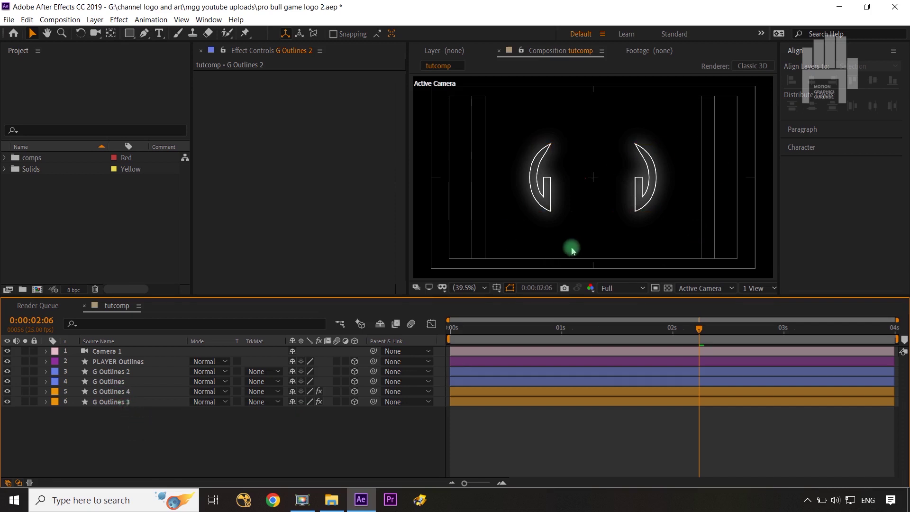
- Return the current time to the first frame at 0:00:00:00
drag(730, 327, 447, 344)
click(90, 360)
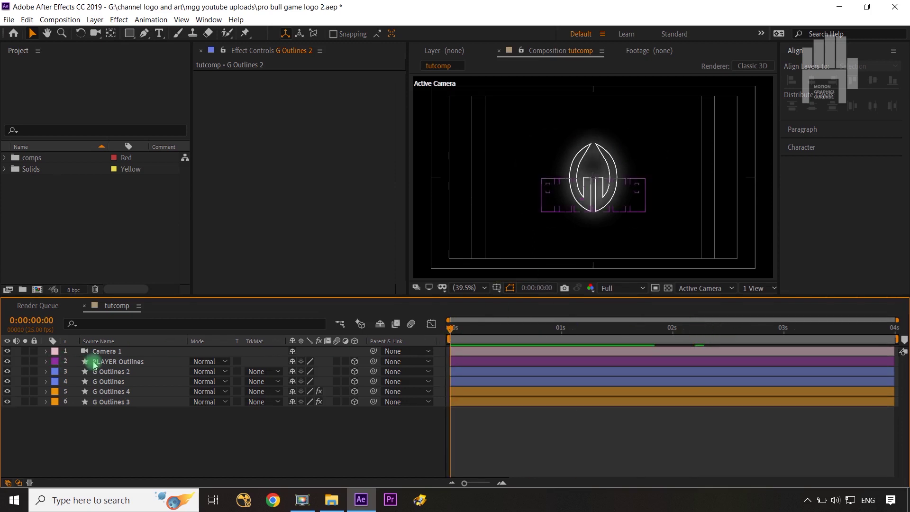
click(256, 392)
click(355, 362)
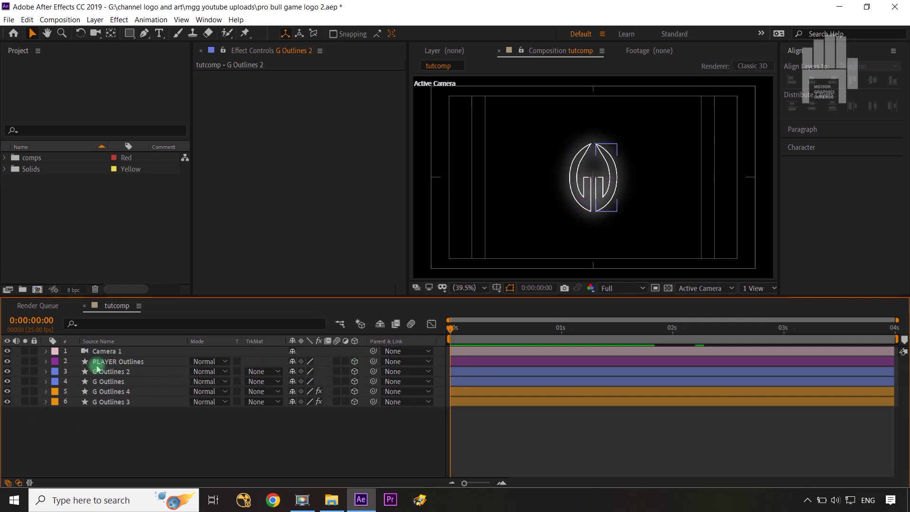
- Add a Position keyframe to Camera 1 at the first frame and move that keyframe to the end of the composition
click(120, 352)
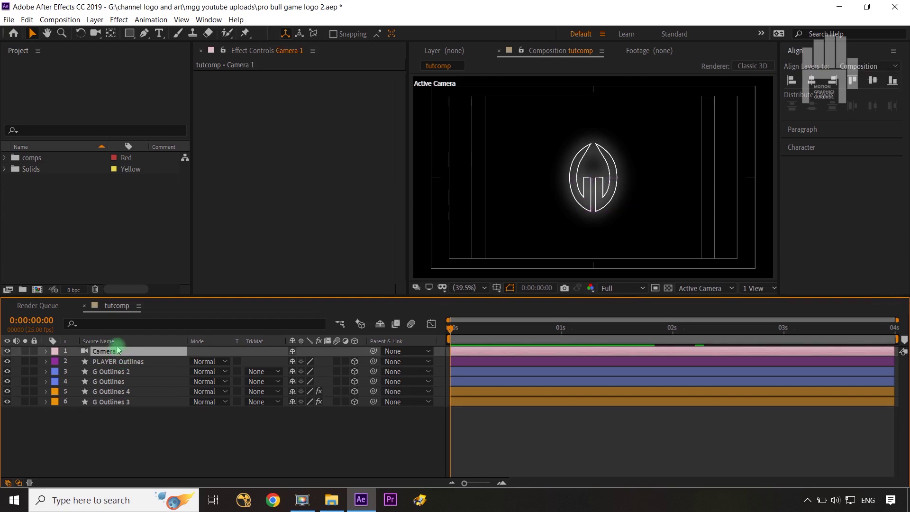
click(46, 351)
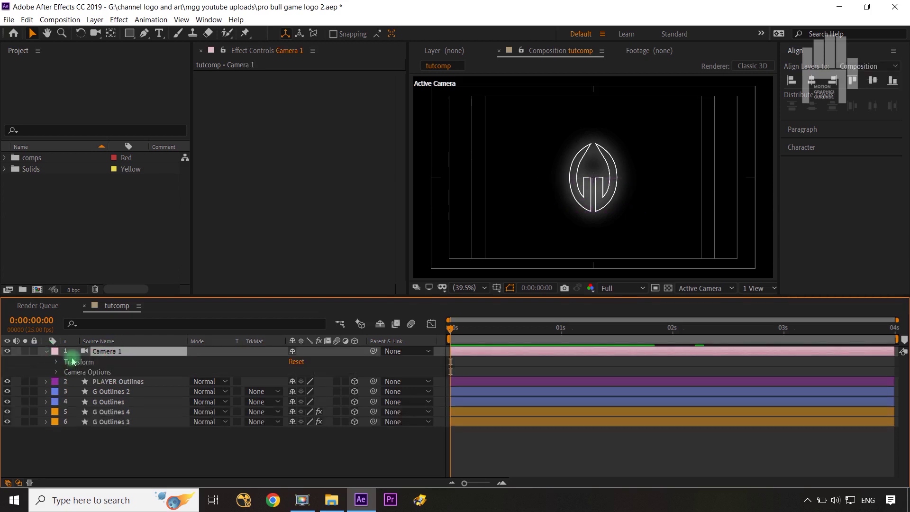
click(57, 363)
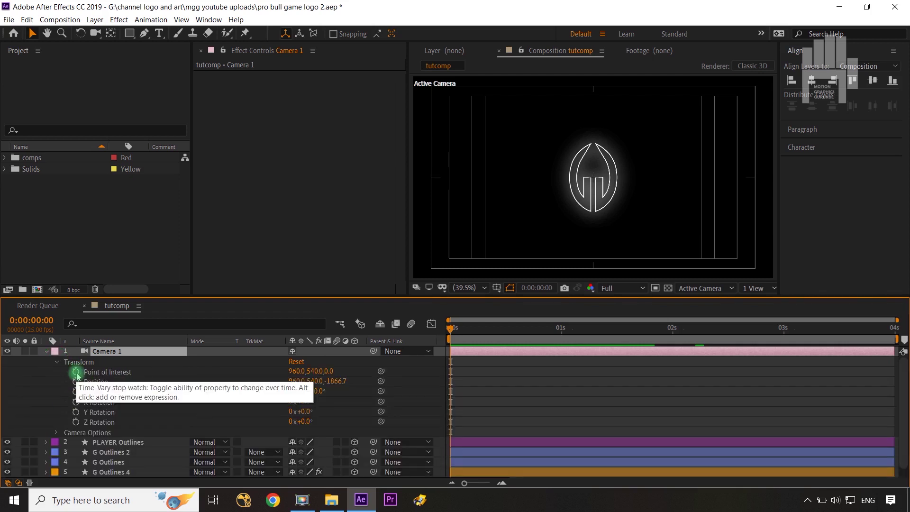
click(75, 382)
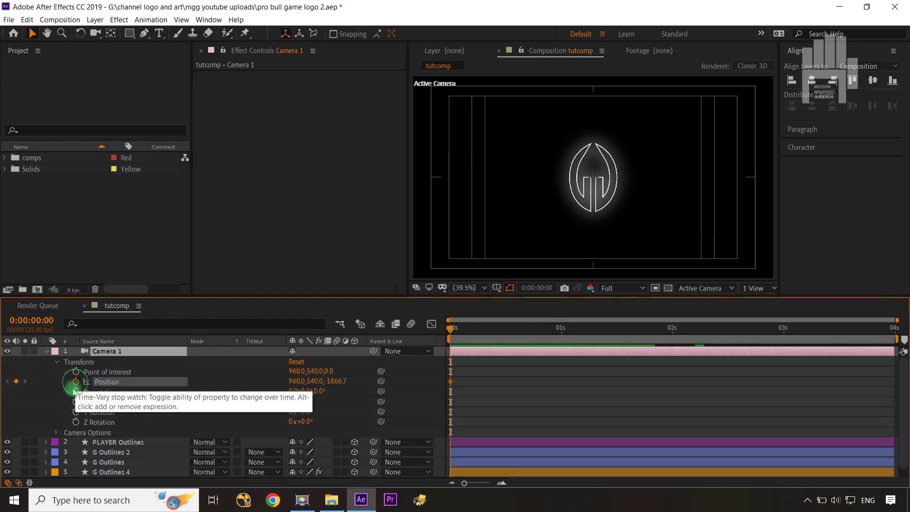
click(44, 353)
key(u)
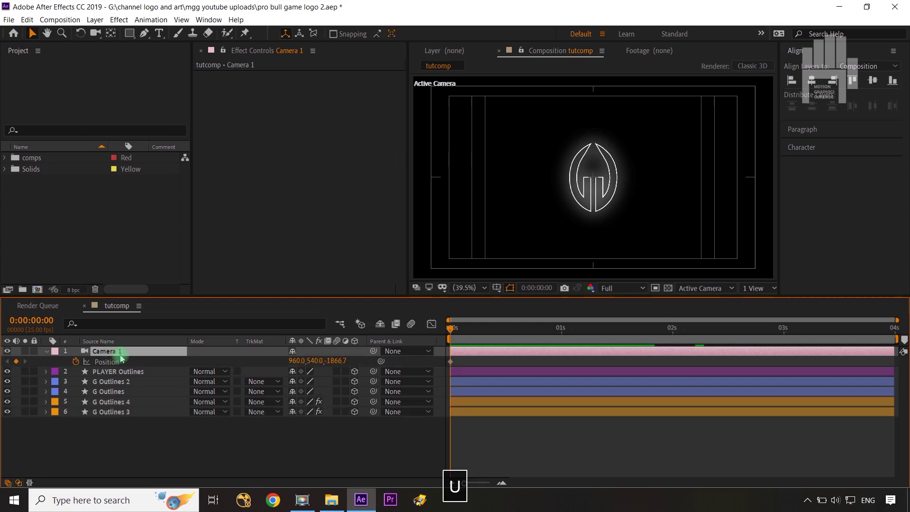
click(464, 362)
drag(464, 363, 892, 368)
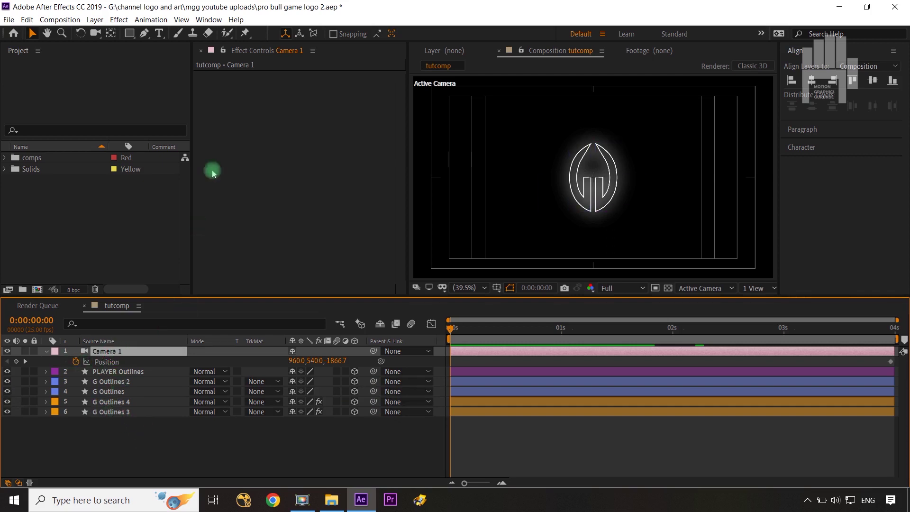
- Dolly Camera 1 in with the Track Z Camera tool to a Z position of about -53.3 at the first frame, and hide the safe-area guides
click(95, 32)
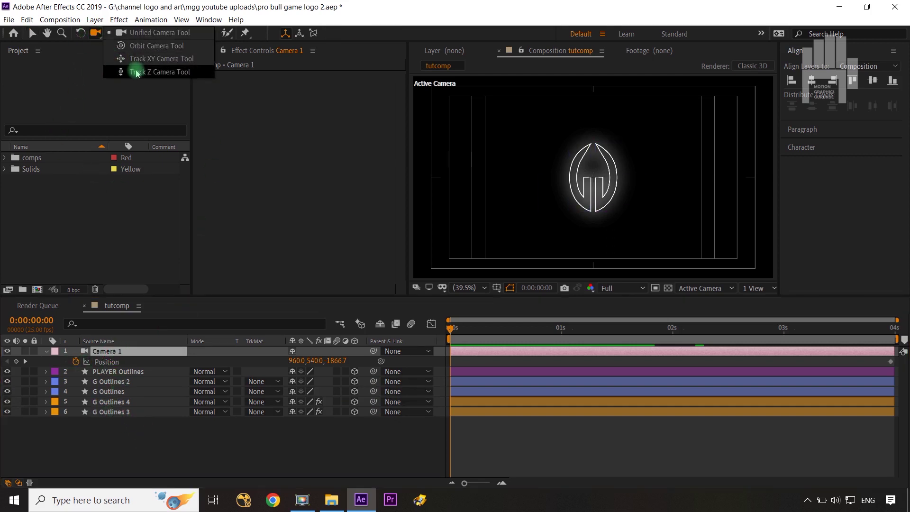
click(171, 75)
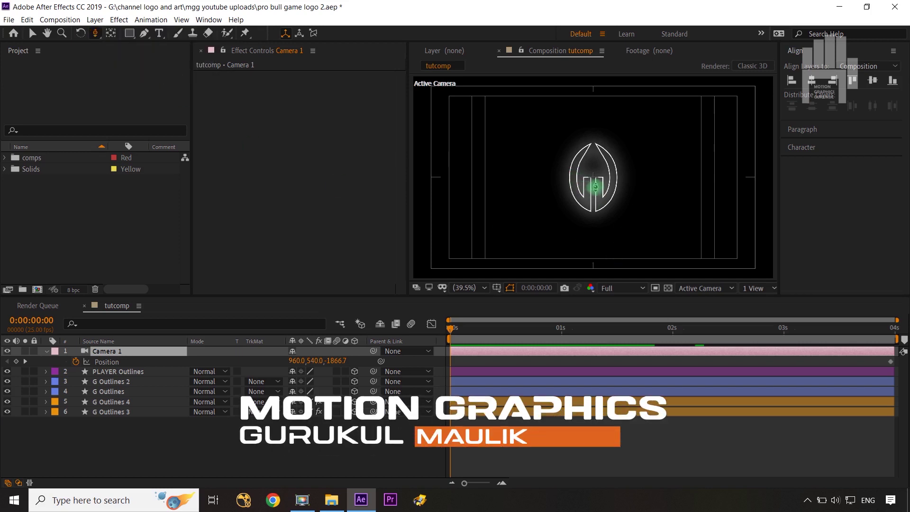
click(596, 186)
drag(596, 186, 594, 88)
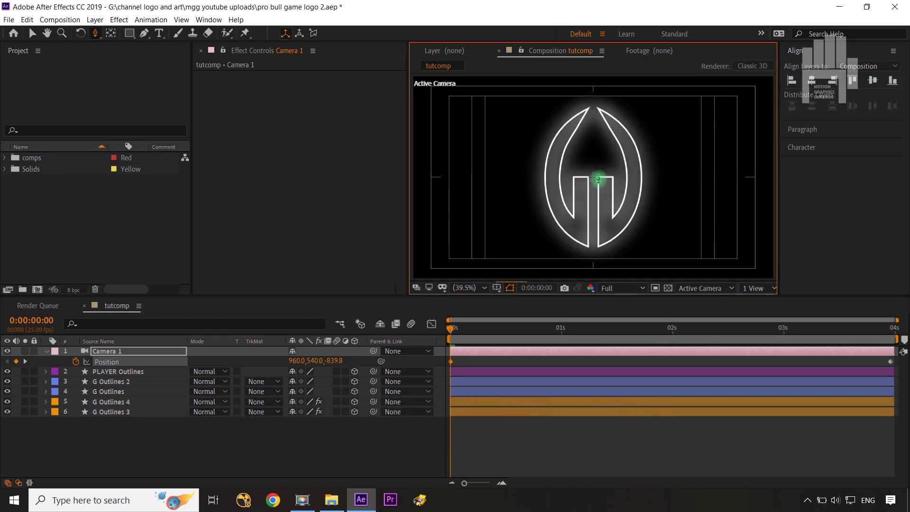
drag(599, 179, 595, 92)
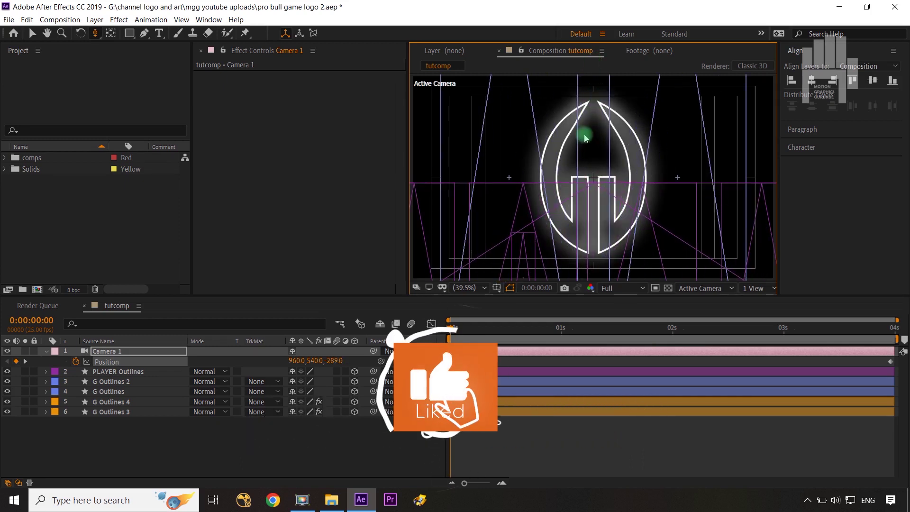
drag(596, 179, 594, 77)
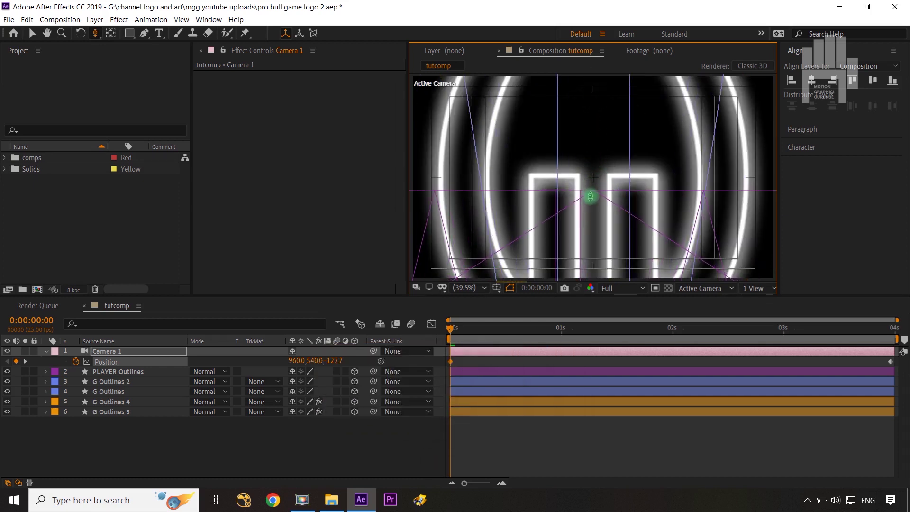
drag(602, 202, 599, 99)
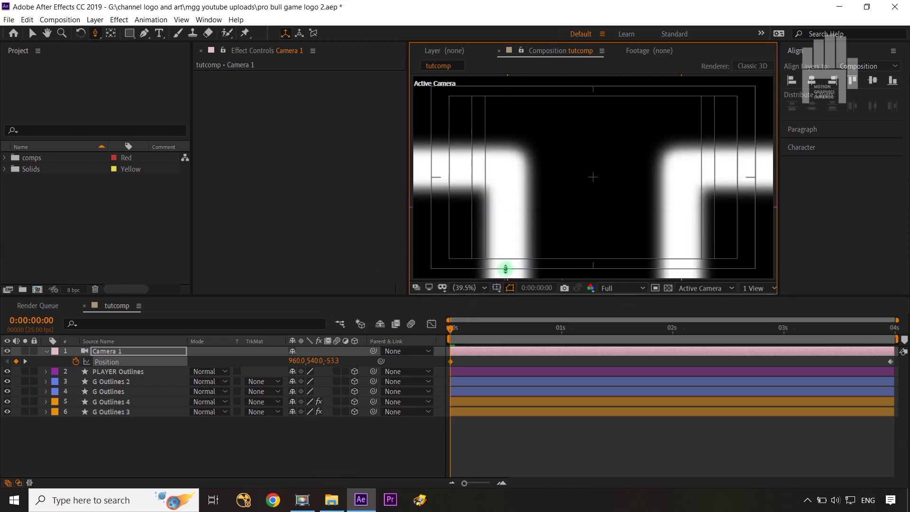
click(496, 288)
click(517, 295)
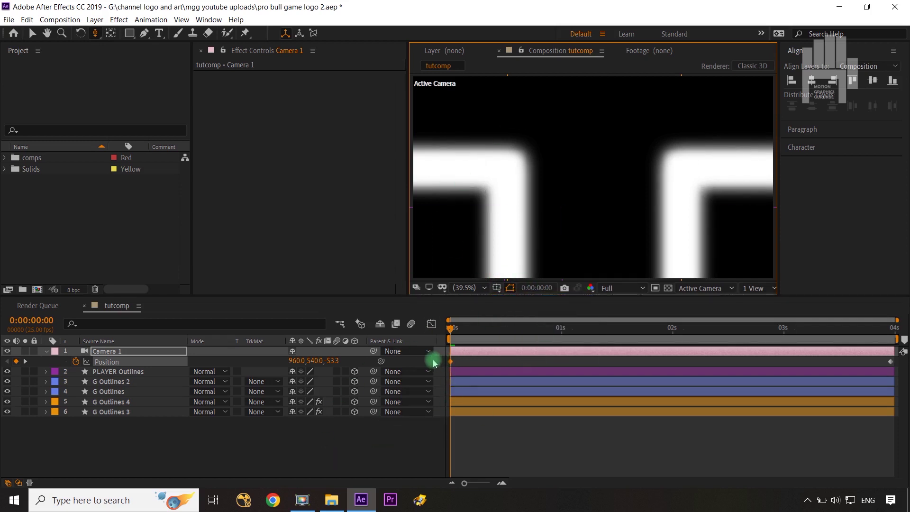
- Apply Easy Ease to both Camera 1 Position keyframes and extend the last keyframe's influence in the speed graph so speed peaks just after 1 second
drag(432, 359, 906, 366)
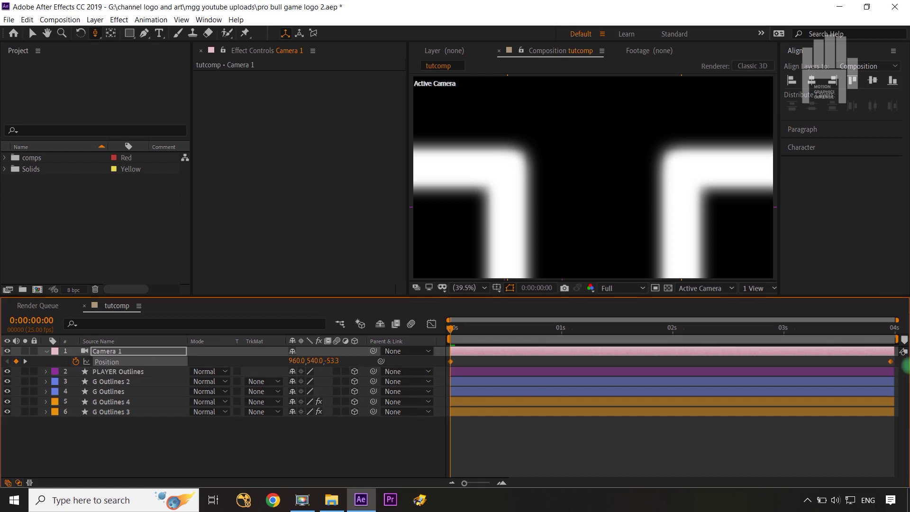
key(F9)
click(432, 324)
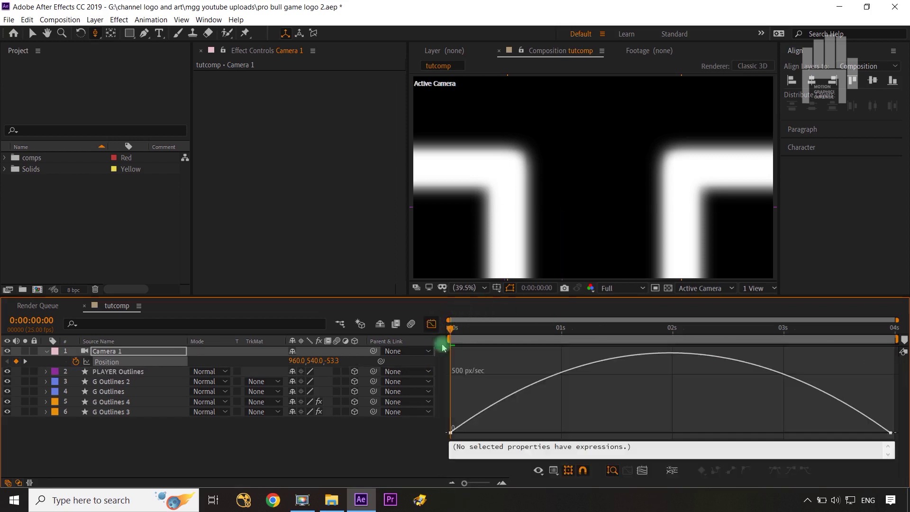
click(869, 397)
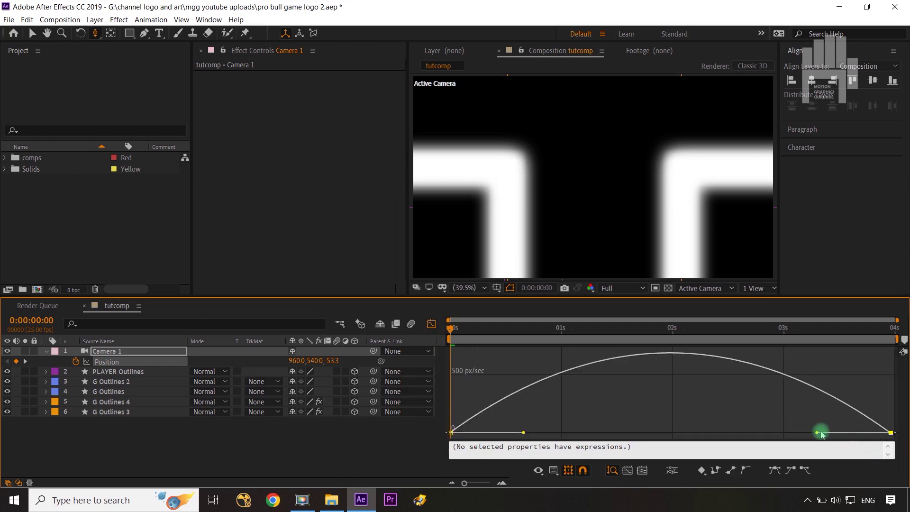
drag(818, 433, 733, 437)
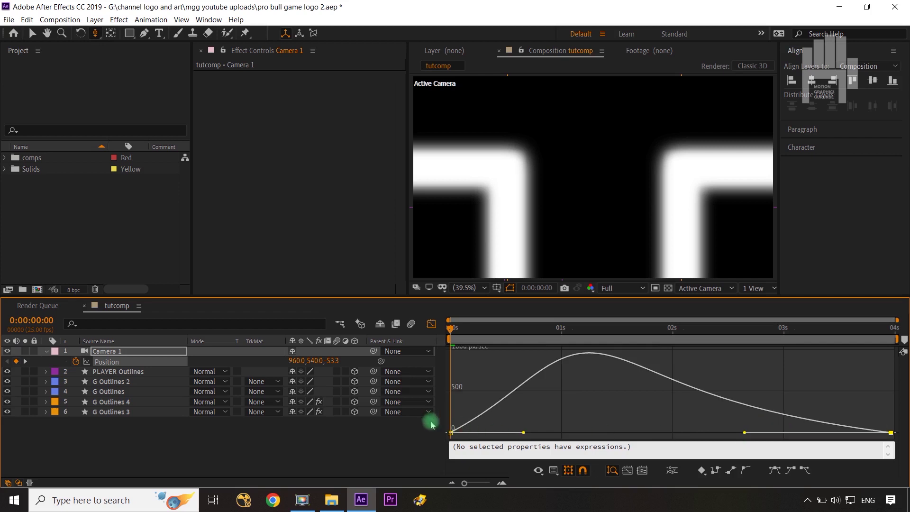
click(432, 324)
click(386, 437)
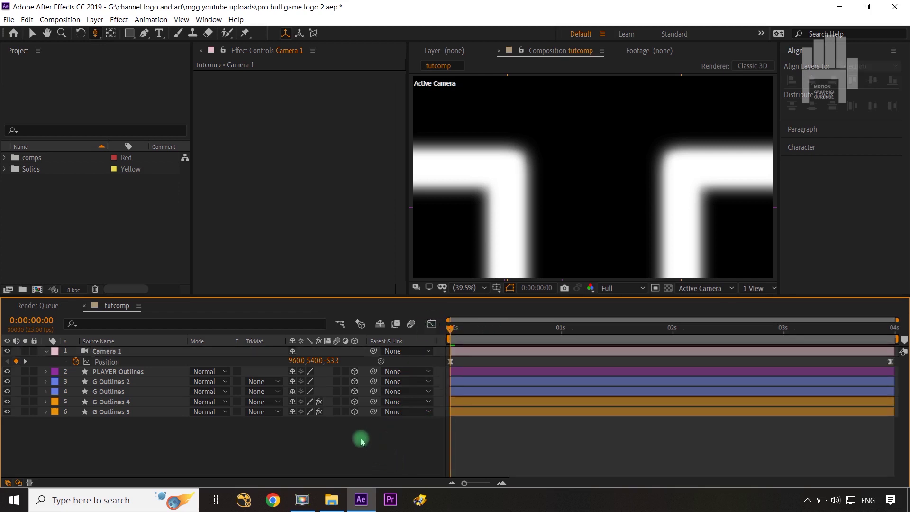
- Switch back to the Selection tool and fit the composition in the viewer
key(shift+slash)
key(v)
key(shift+slash)
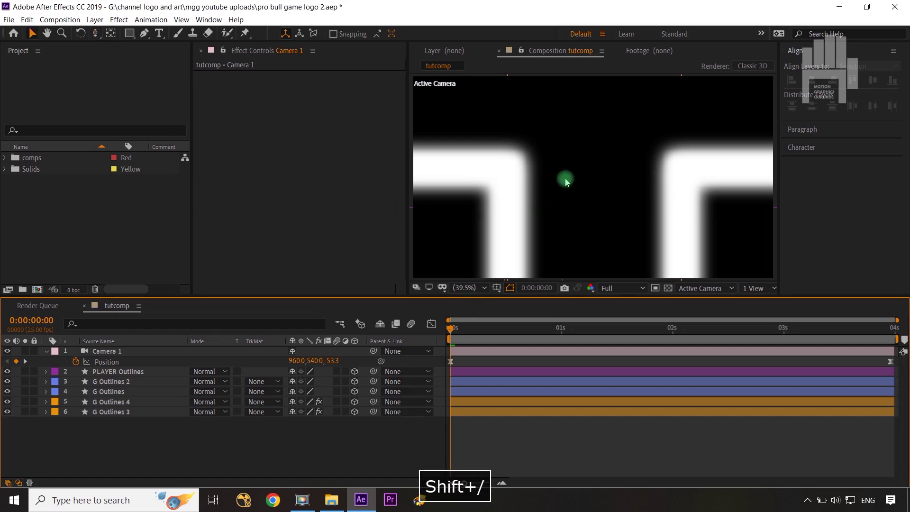
scroll(639, 199, up, 3)
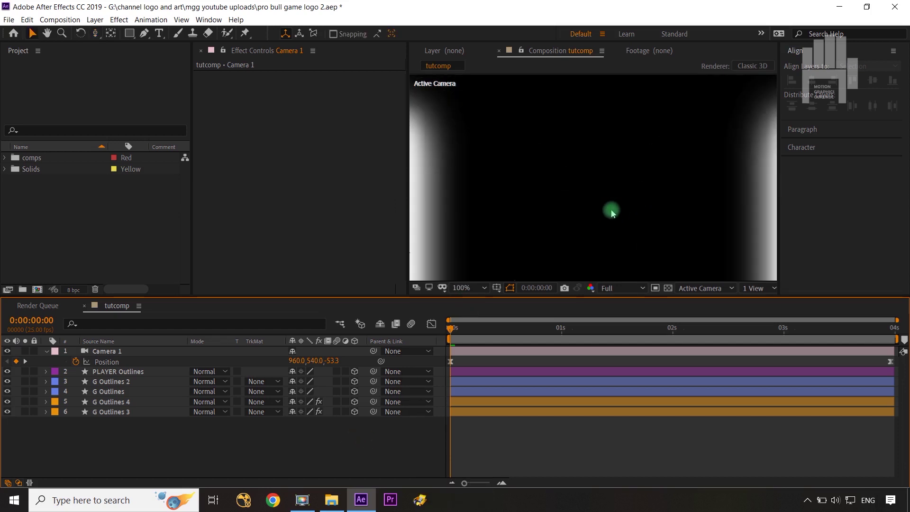
scroll(618, 210, down, 4)
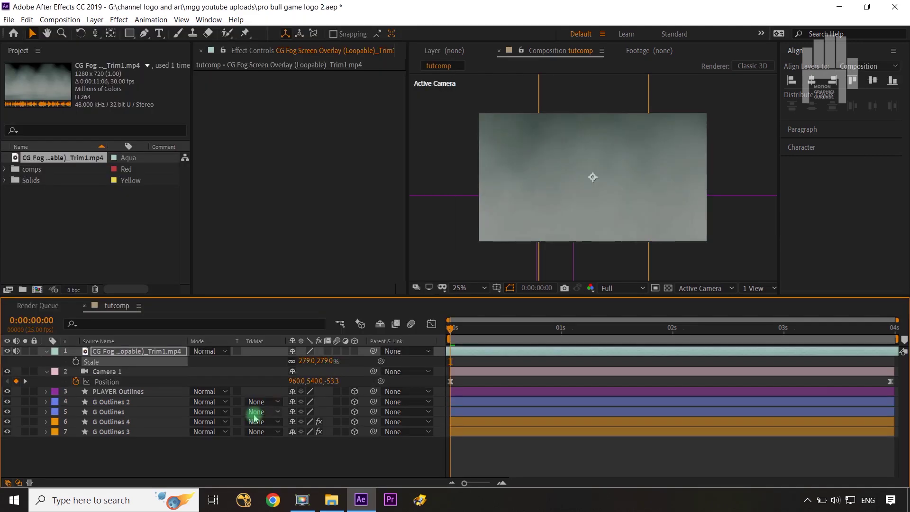
- Set the CG Fog footage layer's opacity to 11%
key(t)
drag(297, 361, 247, 367)
click(377, 456)
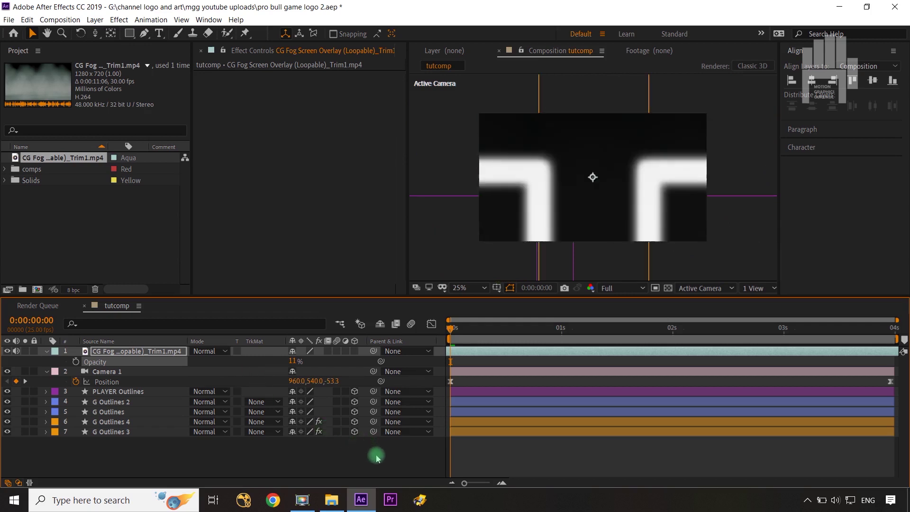
- Add a new adjustment layer directly above the CG Fog footage layer
click(133, 354)
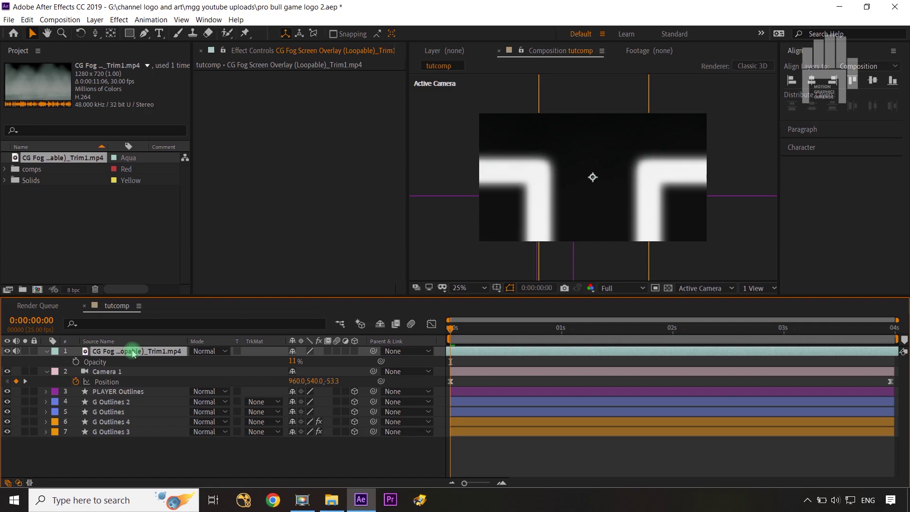
key(ctrl+alt+y)
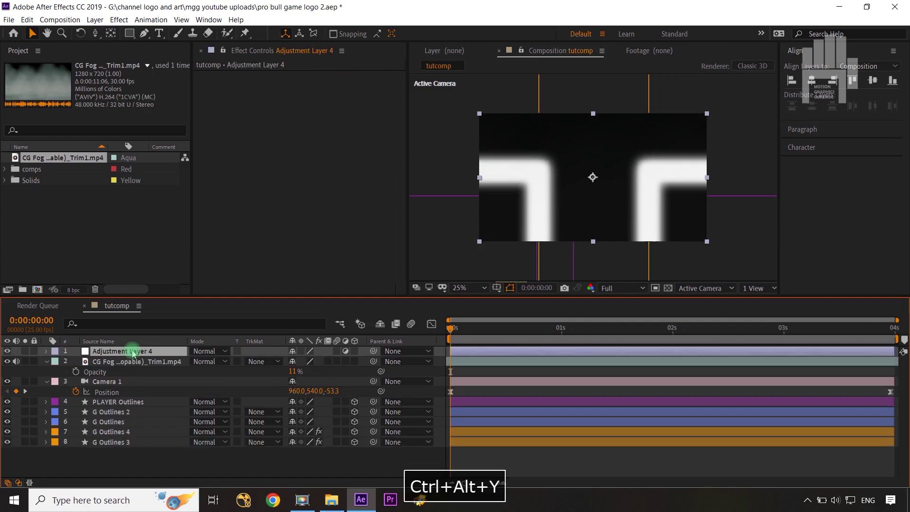
click(210, 173)
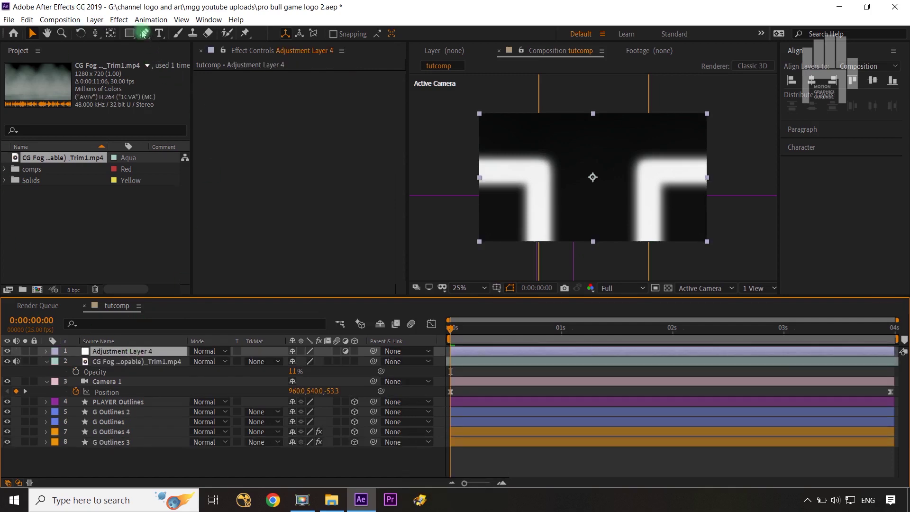
- Apply the Noise effect from Noise & Grain to the adjustment layer with Amount of Noise set to 3%
click(119, 20)
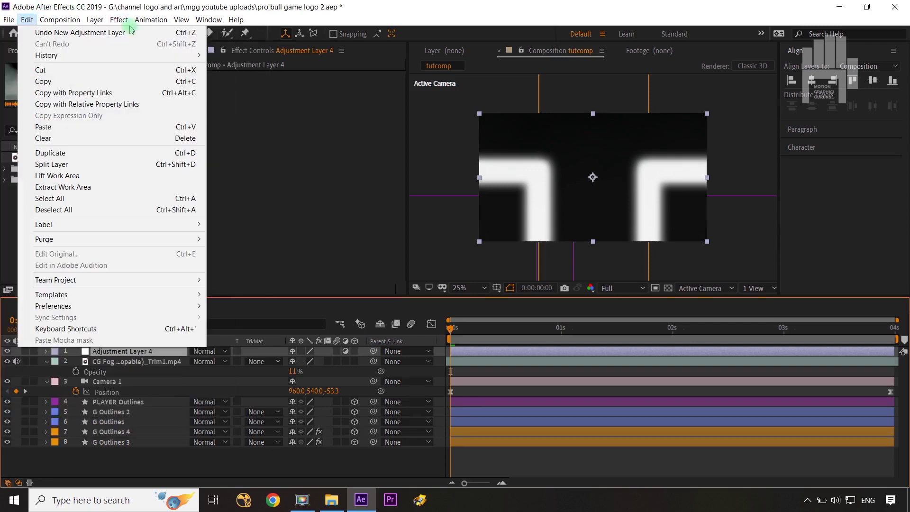
mouse_move(95, 20)
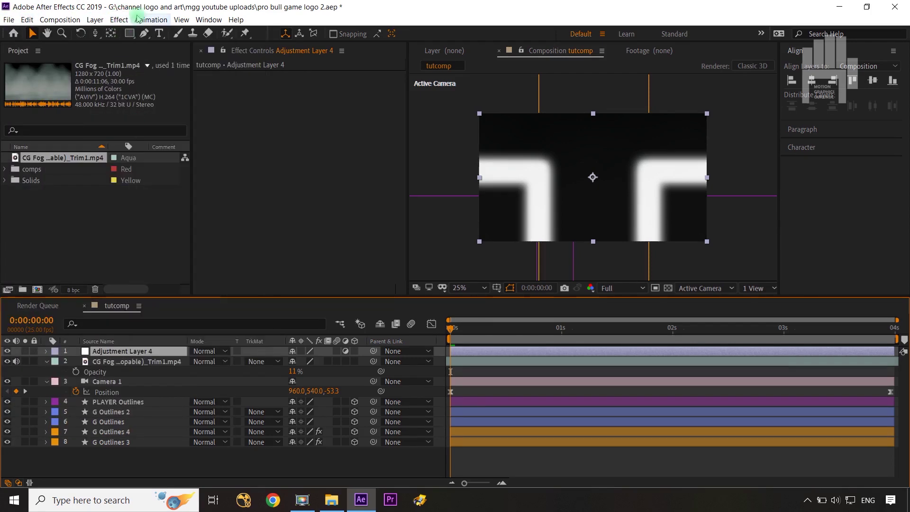
click(117, 20)
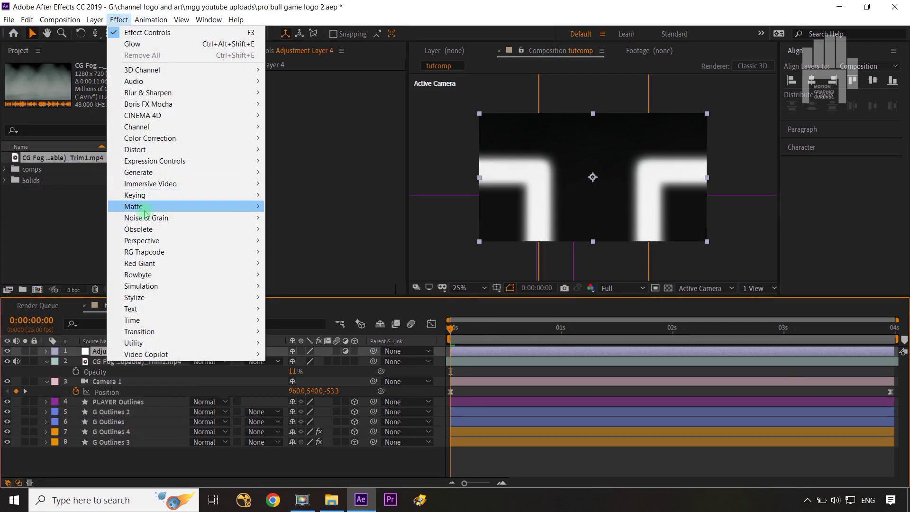
mouse_move(147, 218)
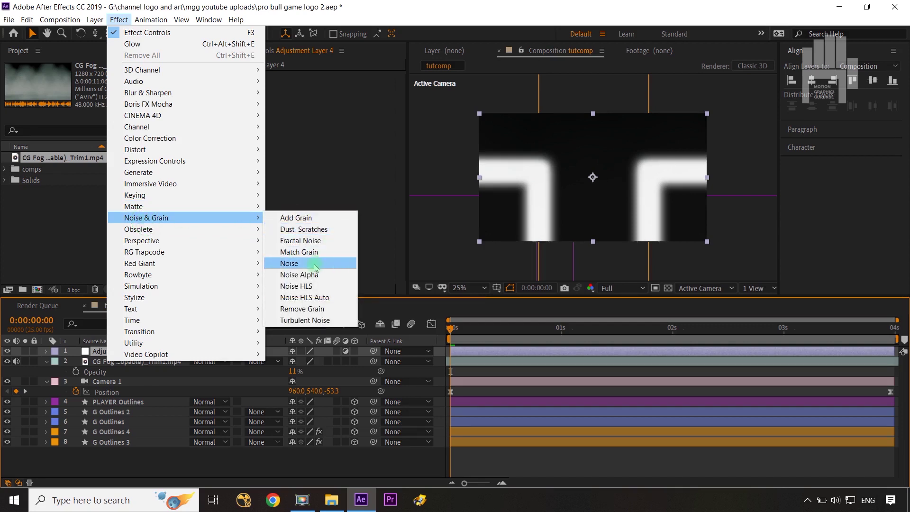
click(314, 263)
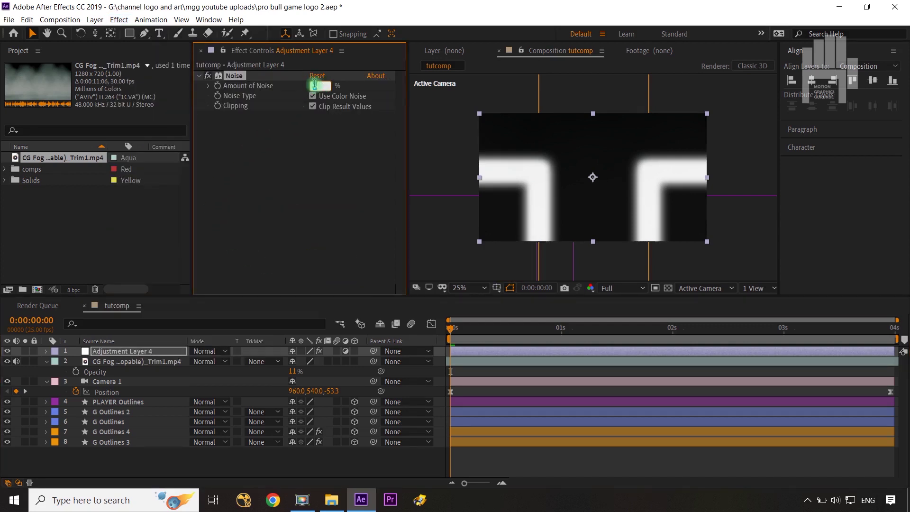
text(3)
click(321, 471)
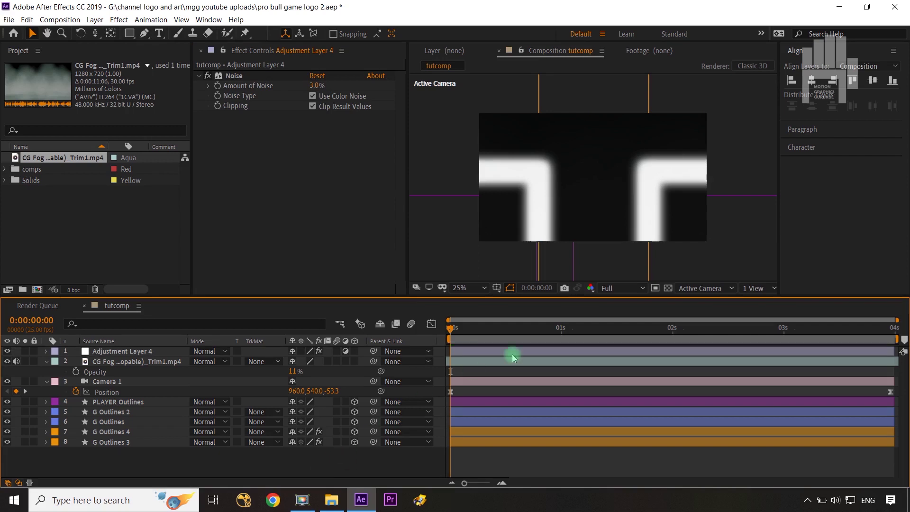
- Preview the composition fitted to the viewer and scrub the animation to 0:00:02:19
key(shift+slash)
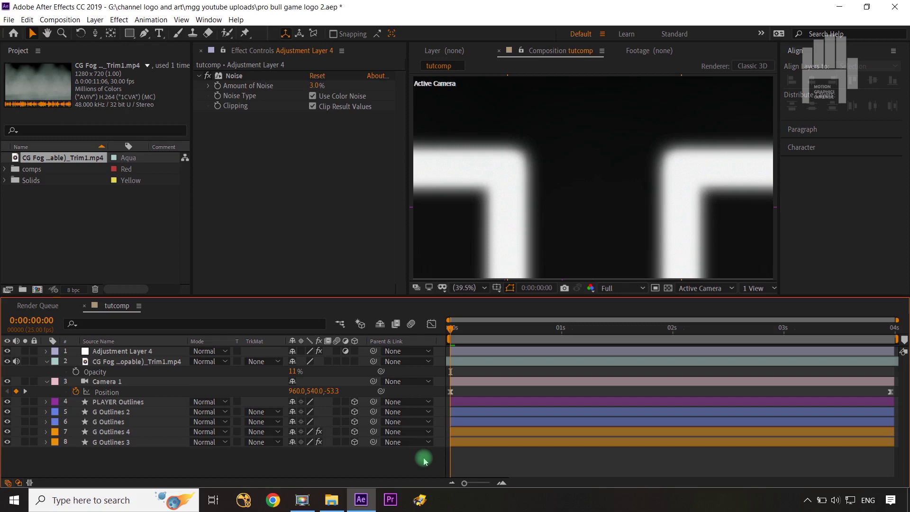
key(space)
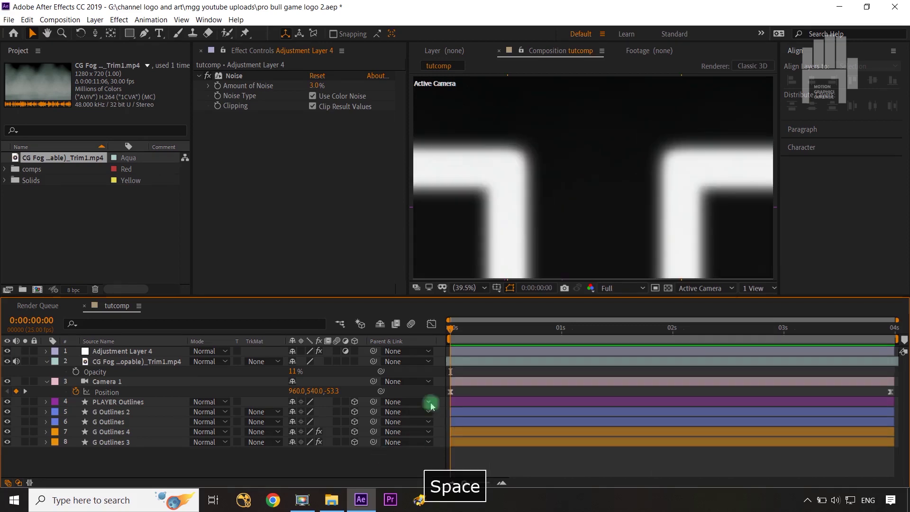
drag(451, 328, 757, 328)
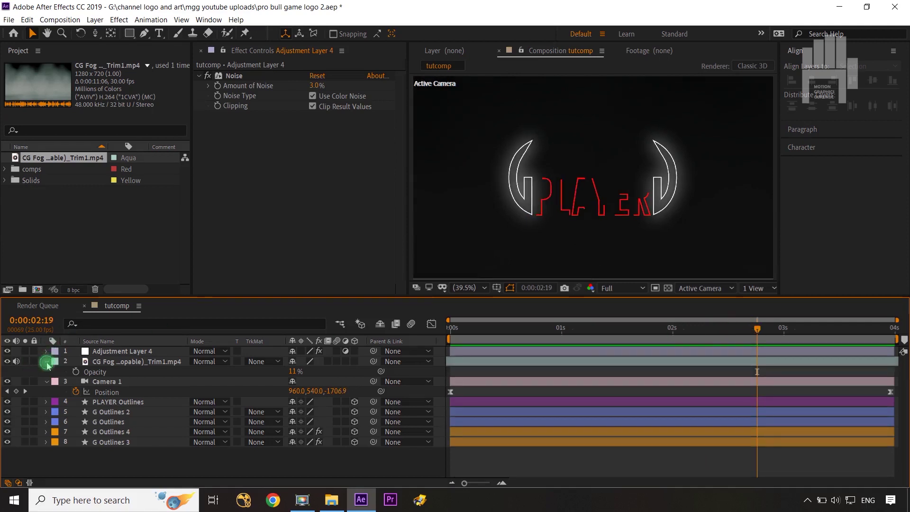
- Pre-compose all eight layers of tutcomp together, moving all attributes into the new composition
click(46, 361)
click(46, 374)
drag(111, 441, 131, 353)
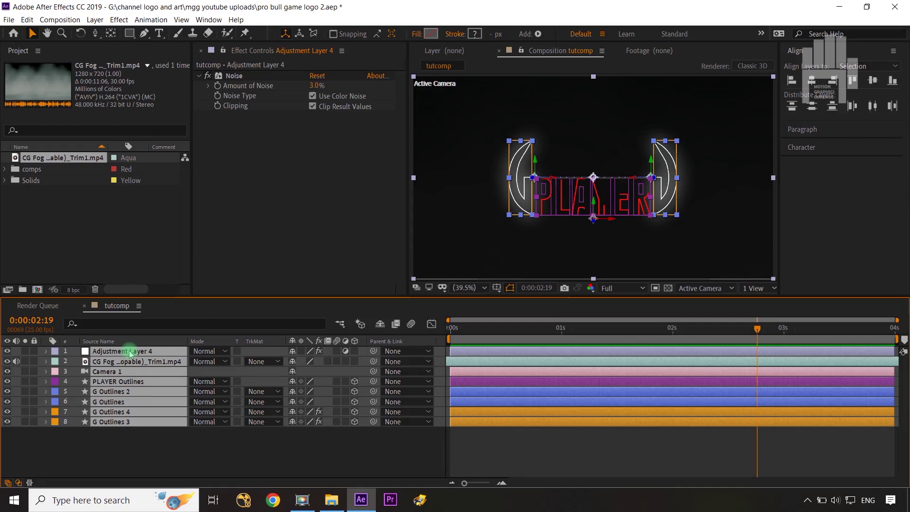
key(ctrl+shift+c)
click(654, 287)
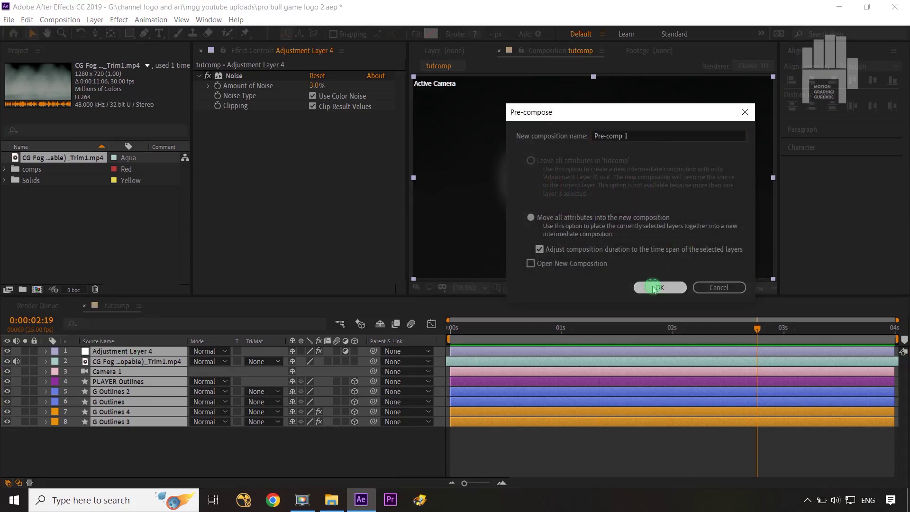
click(465, 361)
- Scrub through the animation and split the Pre-comp 1 layer at 0:00:01:23, when the two G outlines stand side by side
click(452, 328)
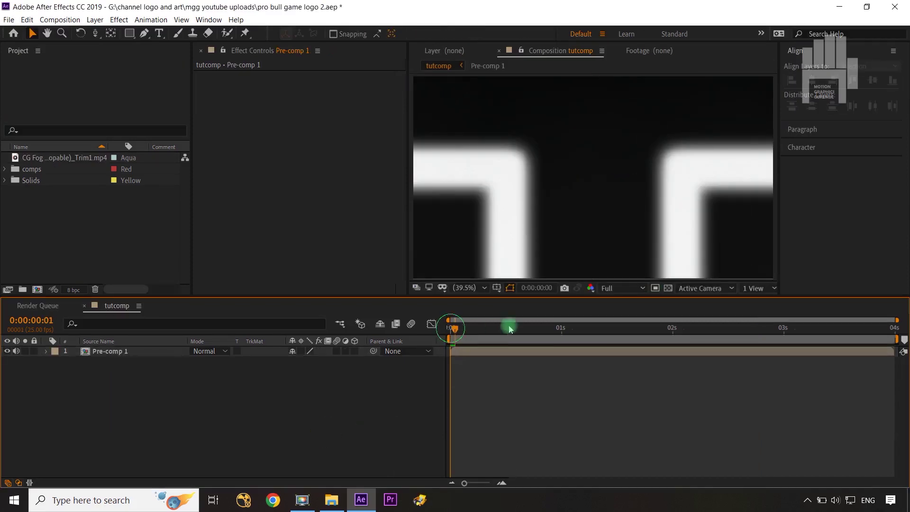
drag(510, 329, 664, 331)
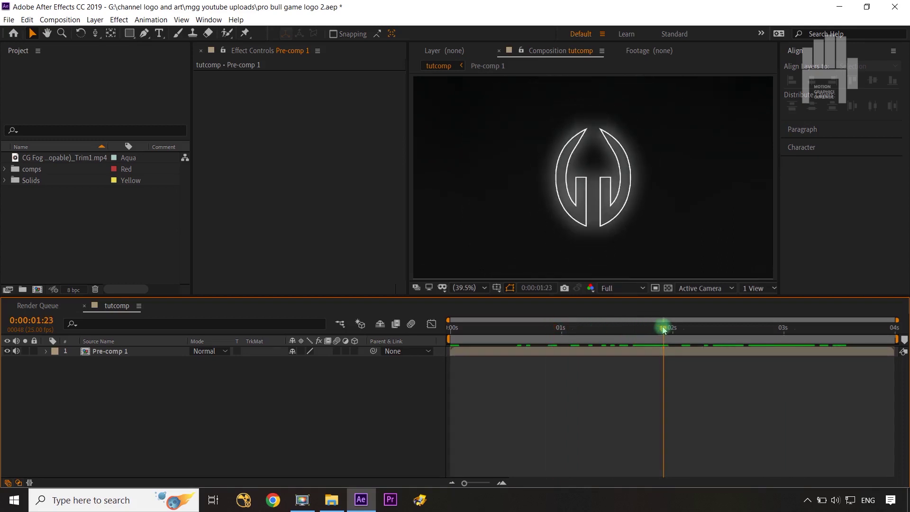
click(102, 353)
key(ctrl+shift+d)
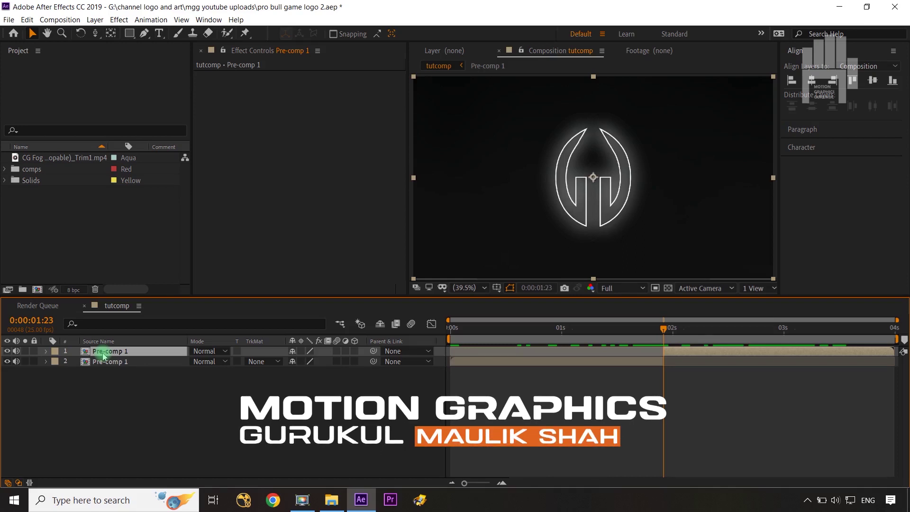
- Add the expression wiggle(5,10) to the Position of the Pre-comp 1 segment that starts at 0:00:01:23
key(p)
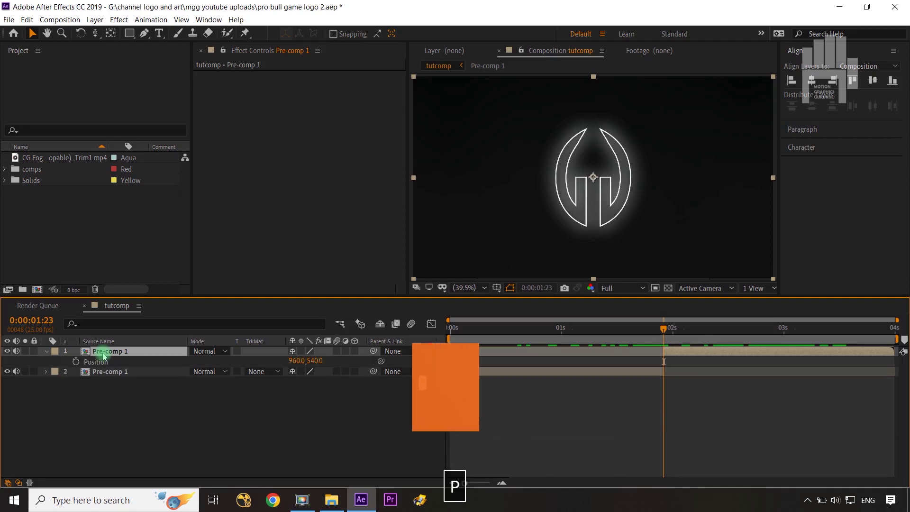
right_click(91, 363)
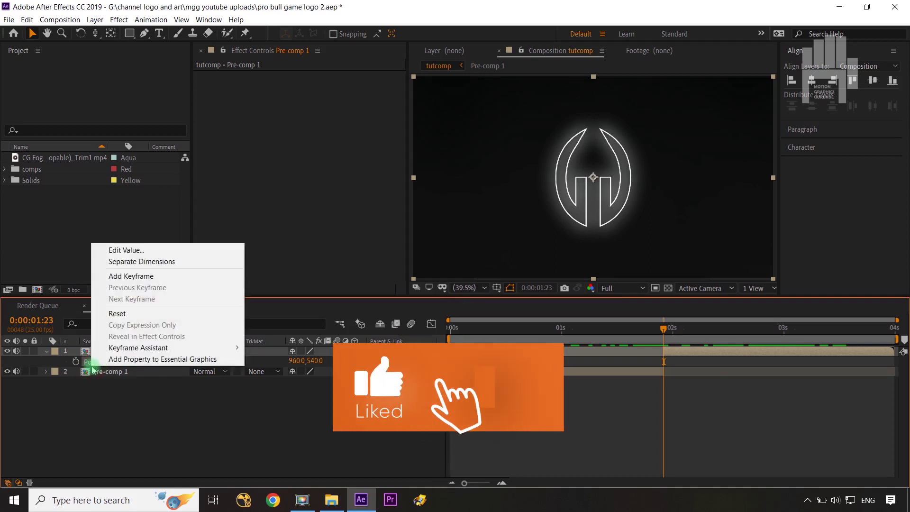
click(75, 368)
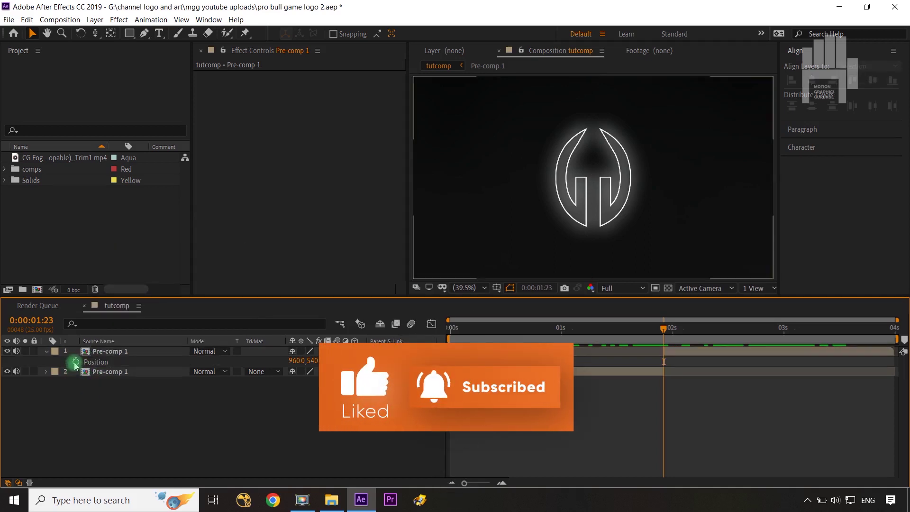
alt+click(76, 362)
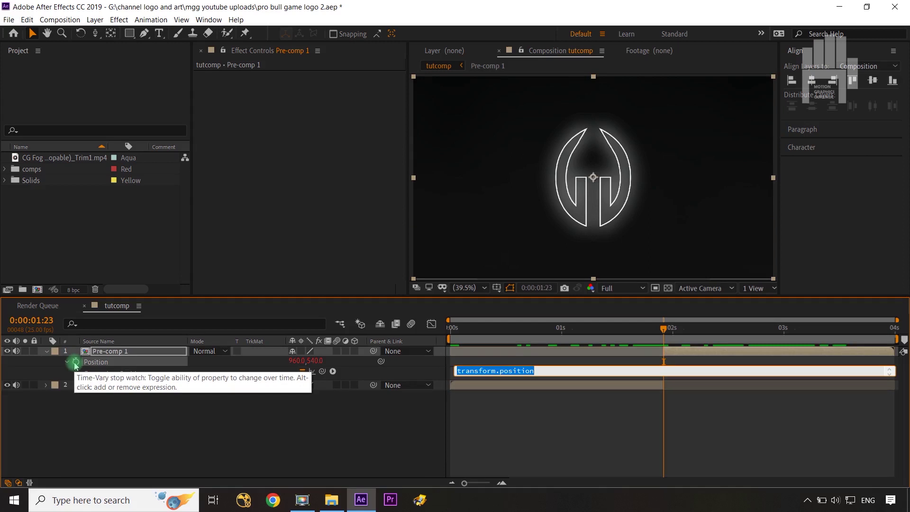
text(wiggle)
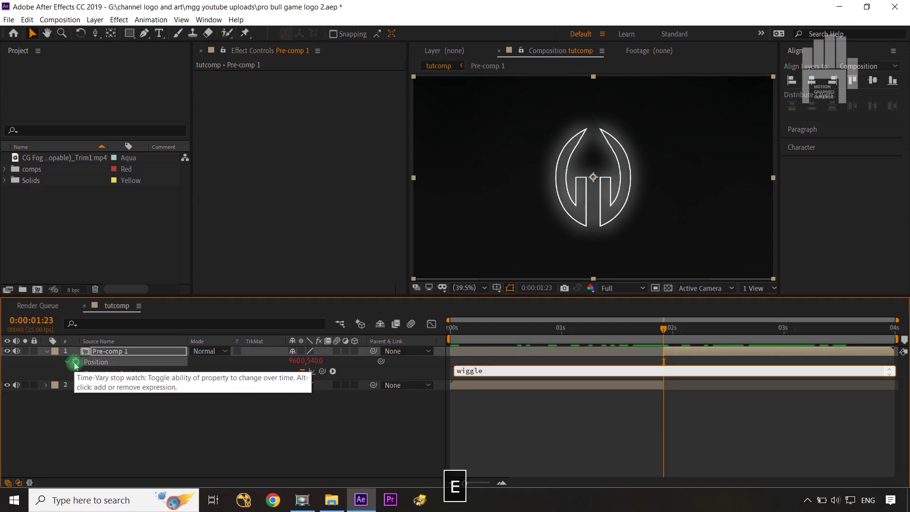
text((5,10))
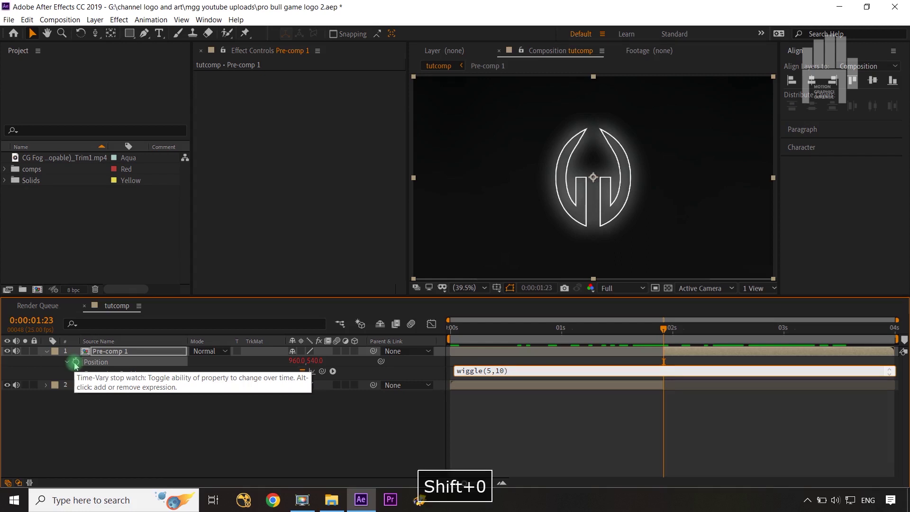
click(255, 444)
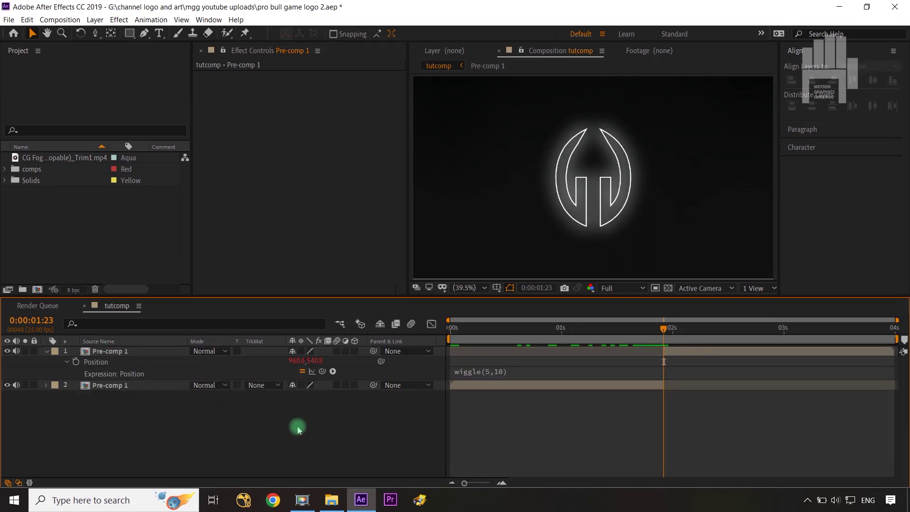
click(664, 329)
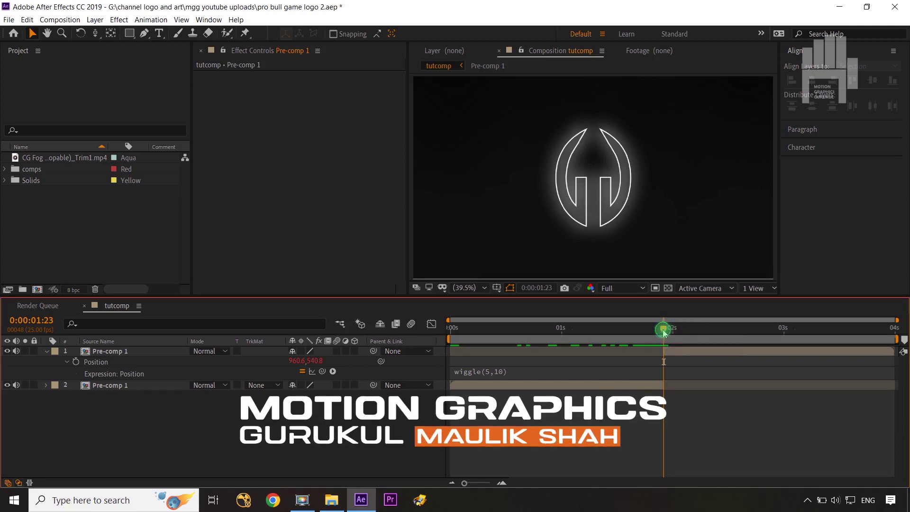